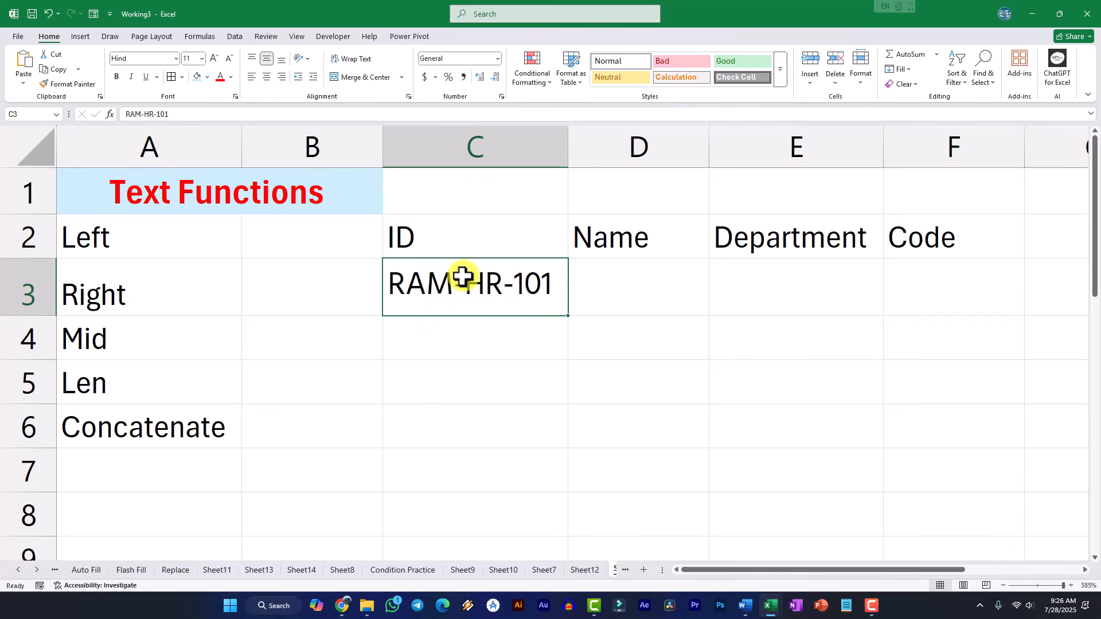
pyautogui.click(119, 245)
pyautogui.click(115, 294)
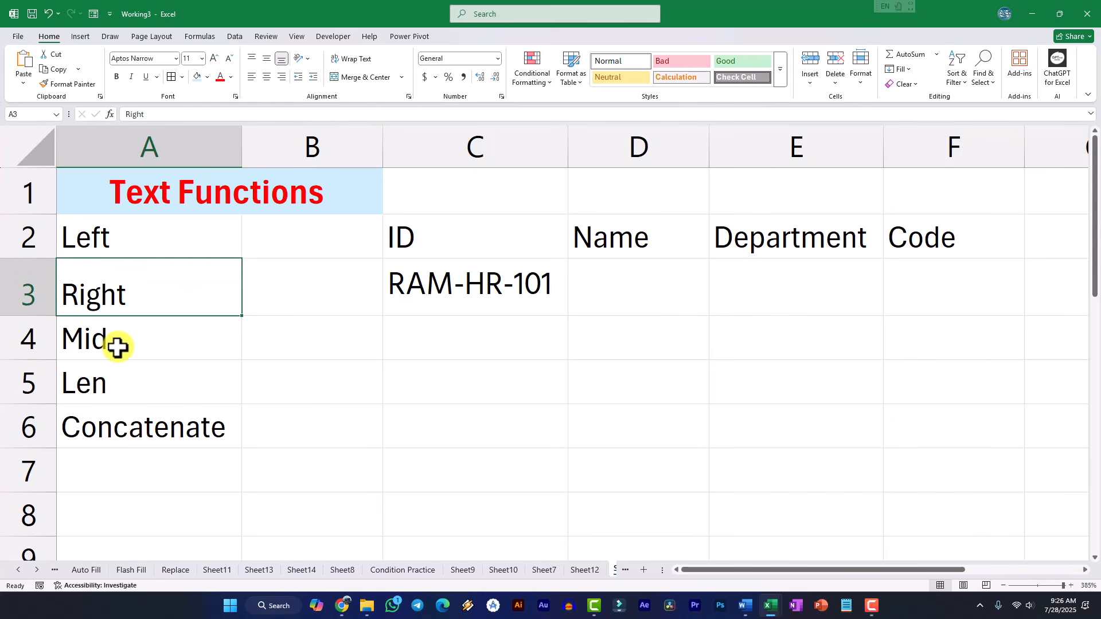
pyautogui.click(115, 346)
pyautogui.click(143, 383)
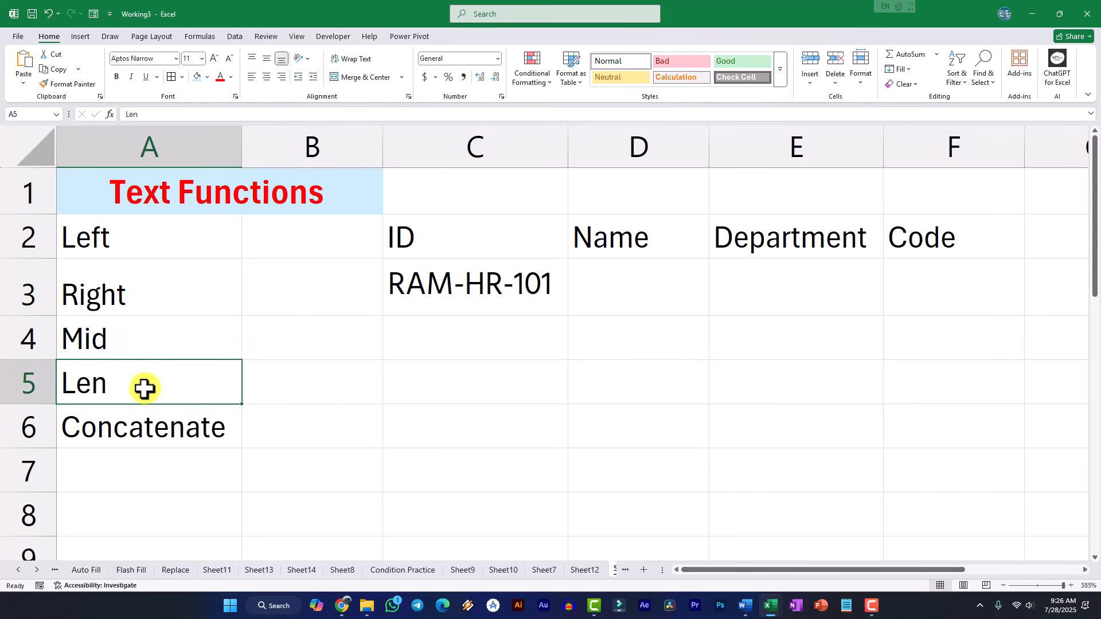
pyautogui.click(145, 429)
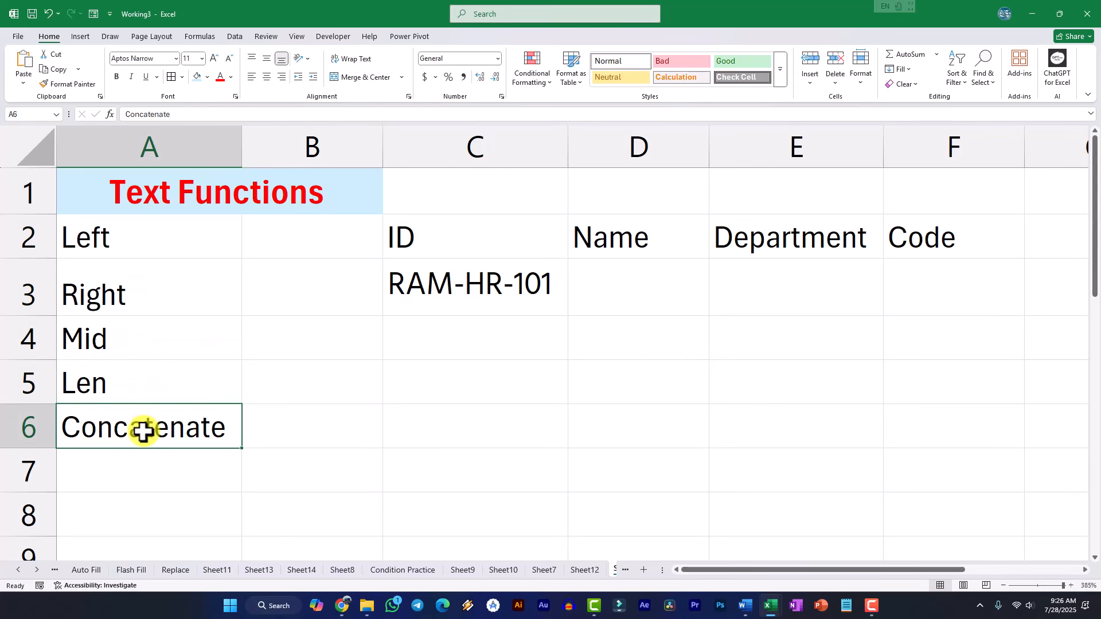
pyautogui.click(500, 342)
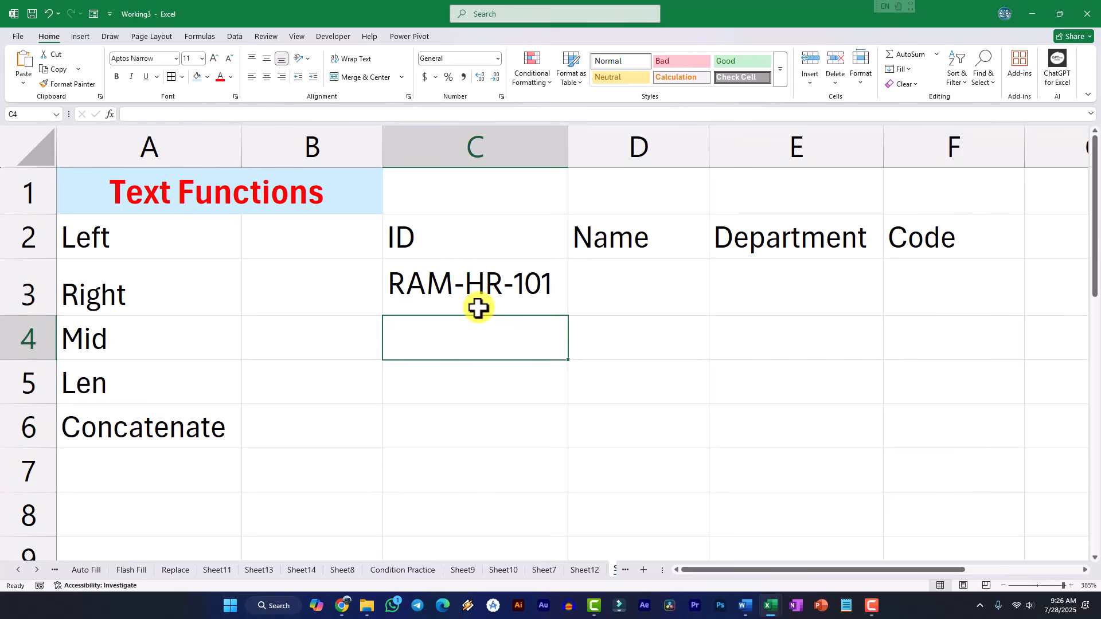
pyautogui.click(559, 287)
# Extract the first three characters of the ID into D3 under Name with the formula =LEFT(C3, 3)
pyautogui.click(615, 276)
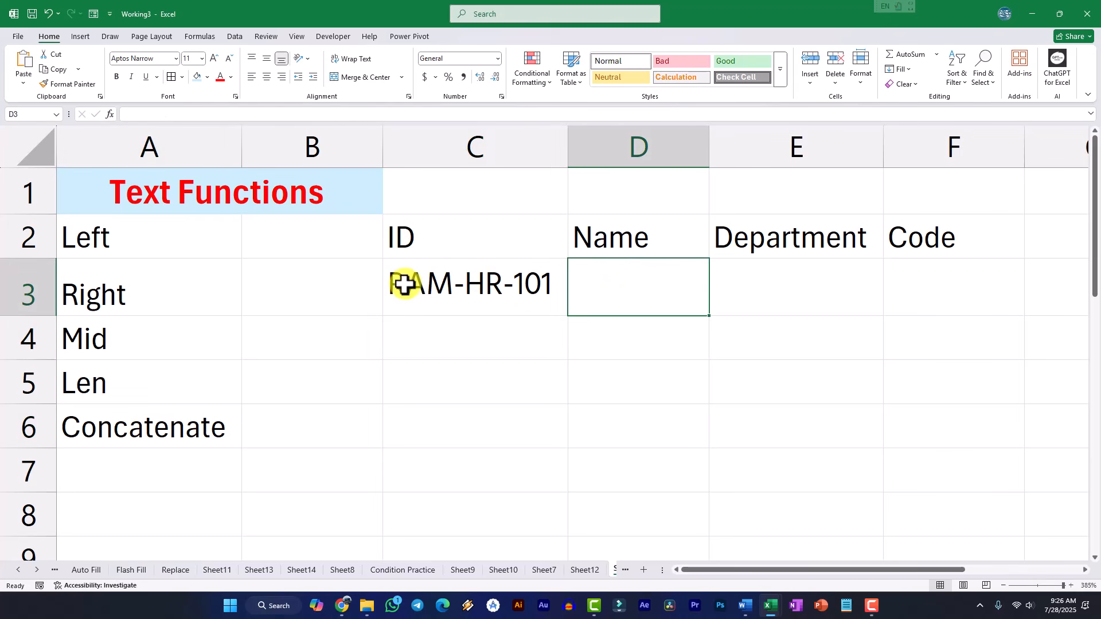
pyautogui.write('=lef')
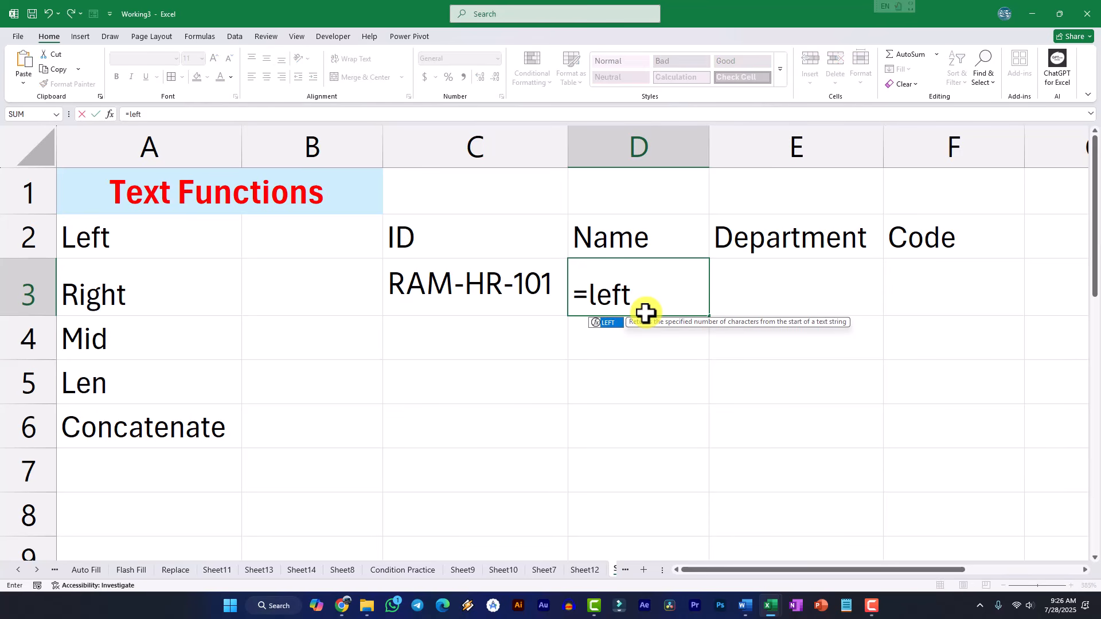
pyautogui.write('t')
pyautogui.press('Tab')
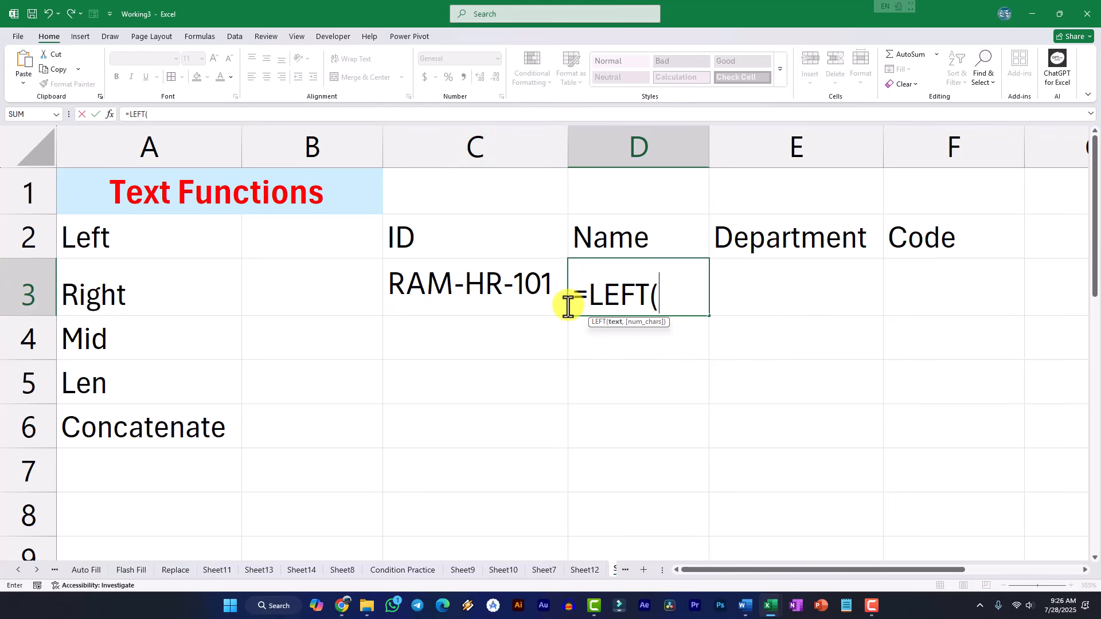
pyautogui.write('c')
pyautogui.press('Escape')
pyautogui.write('C3, 3')
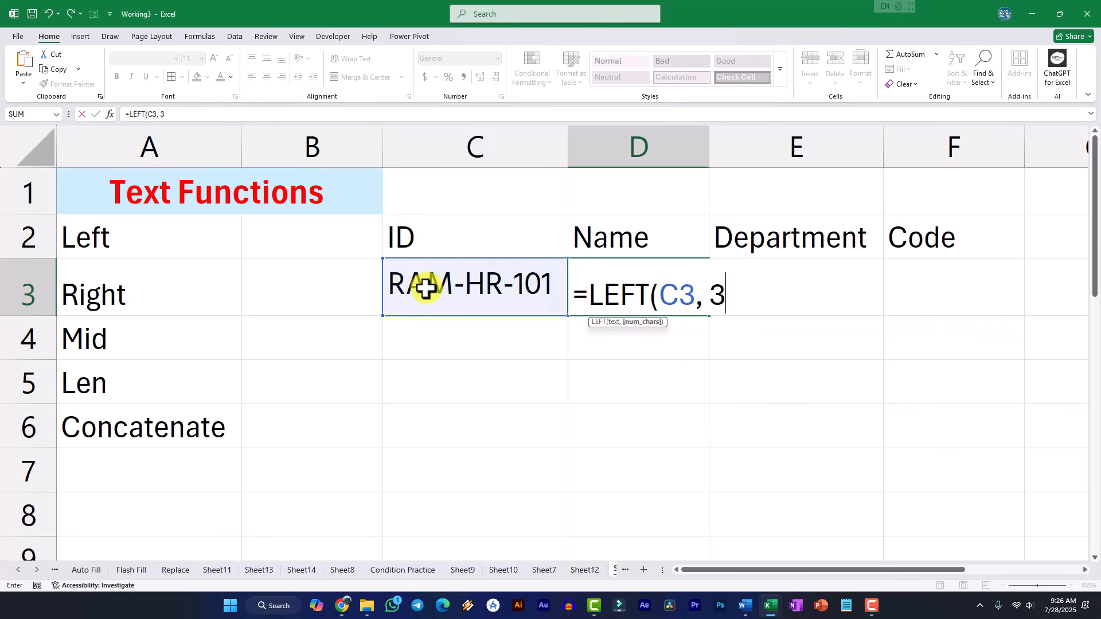
pyautogui.write(')')
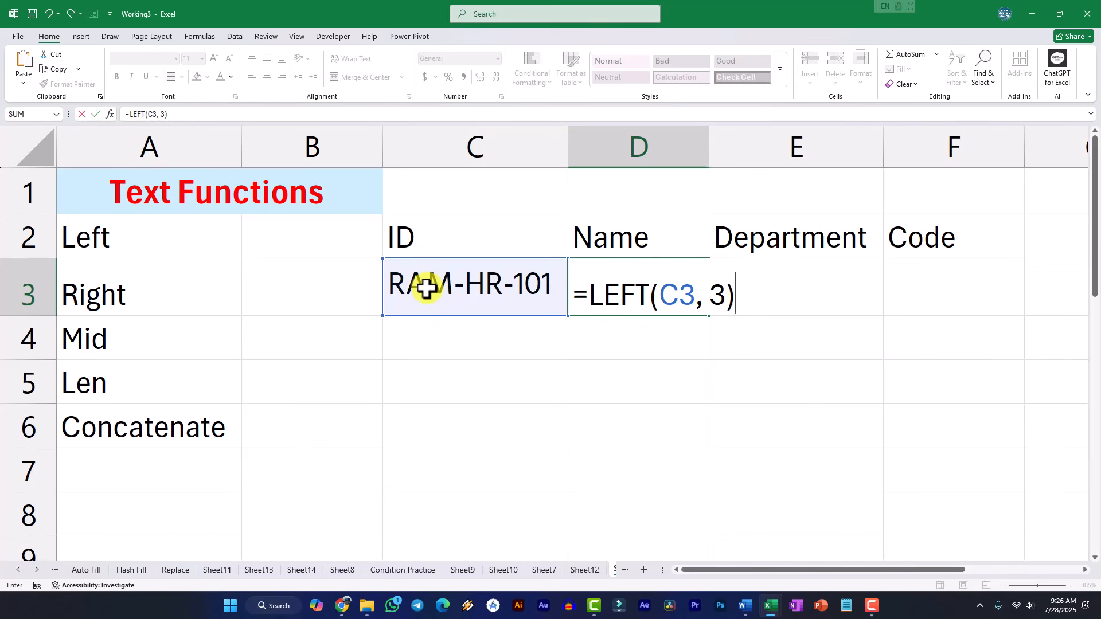
pyautogui.press('Return')
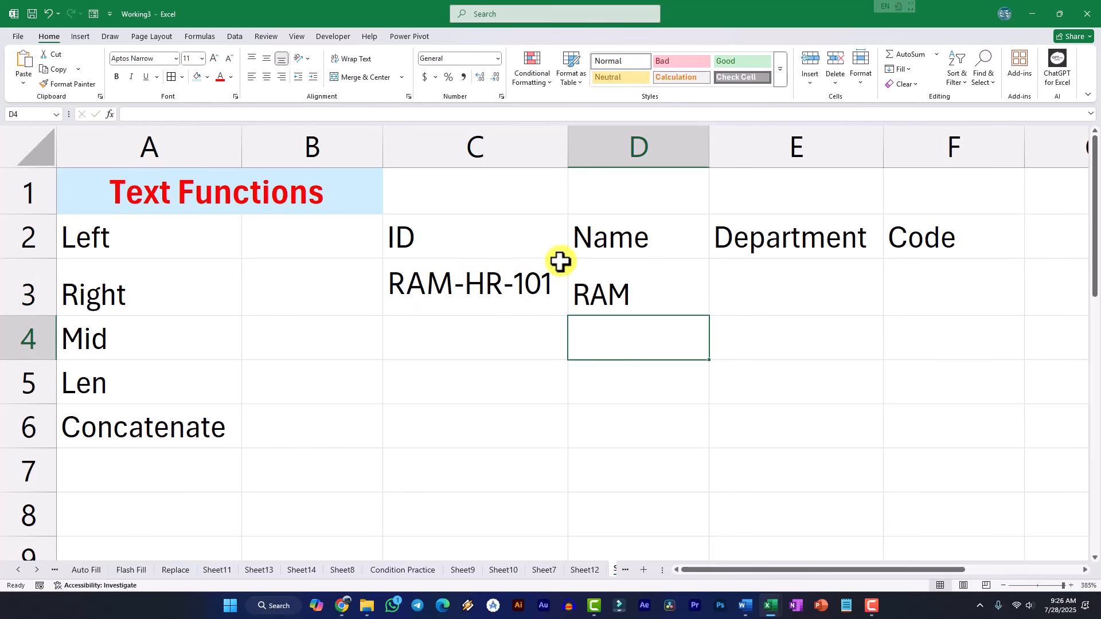
pyautogui.click(620, 290)
# Extract the department from the ID into E3 with the formula =MID(C3, 5, 2)
pyautogui.click(743, 277)
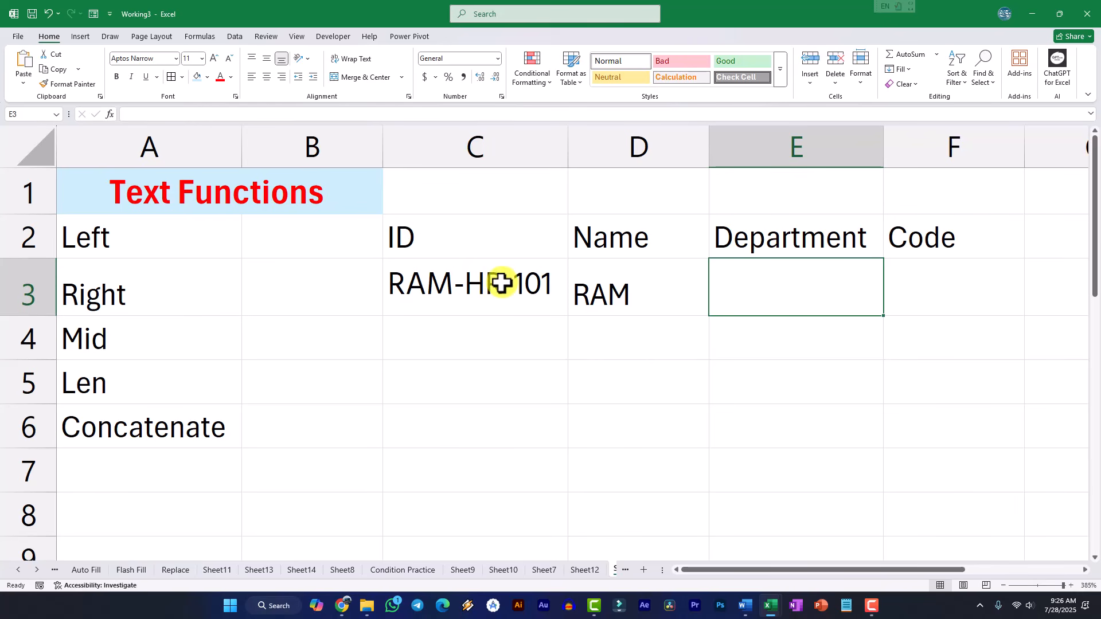
pyautogui.write('=MID(')
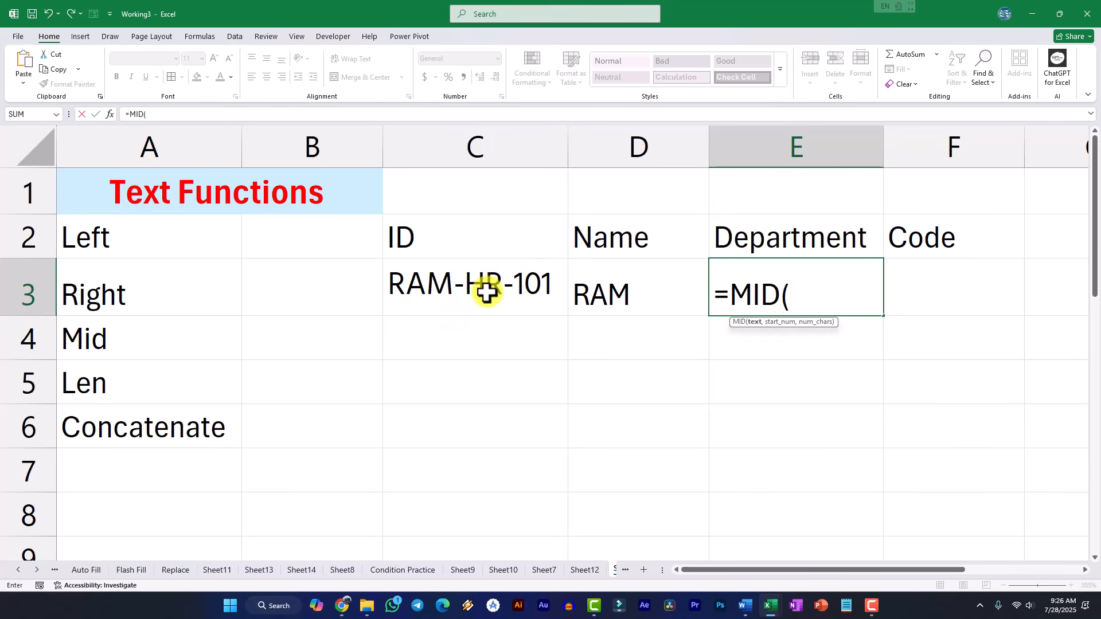
pyautogui.write('C3')
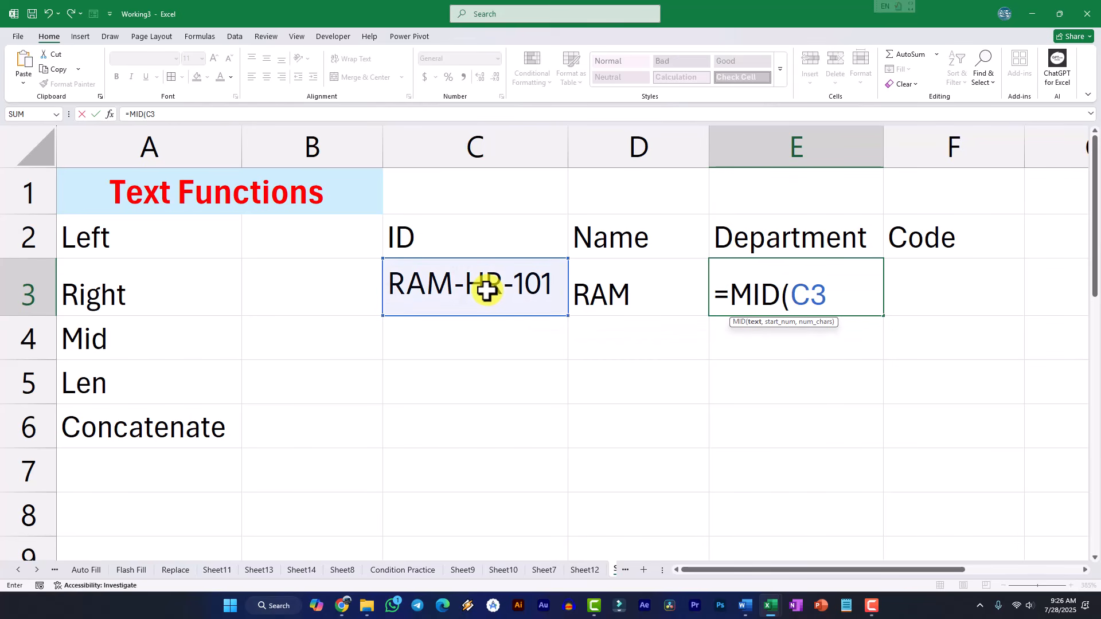
pyautogui.write(', 5, 2')
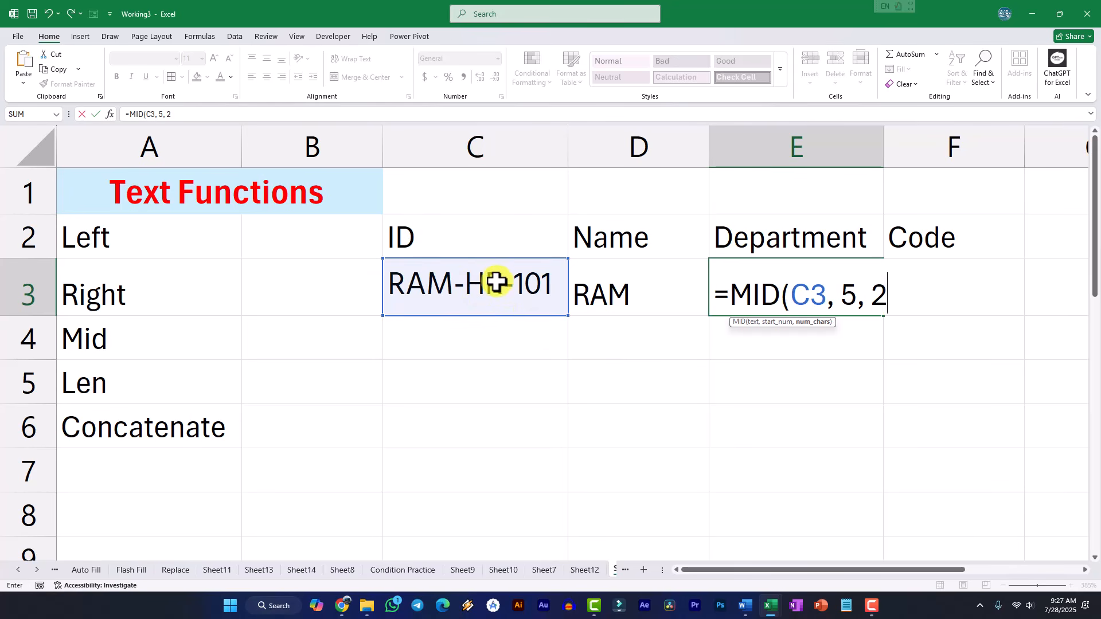
pyautogui.press('Return')
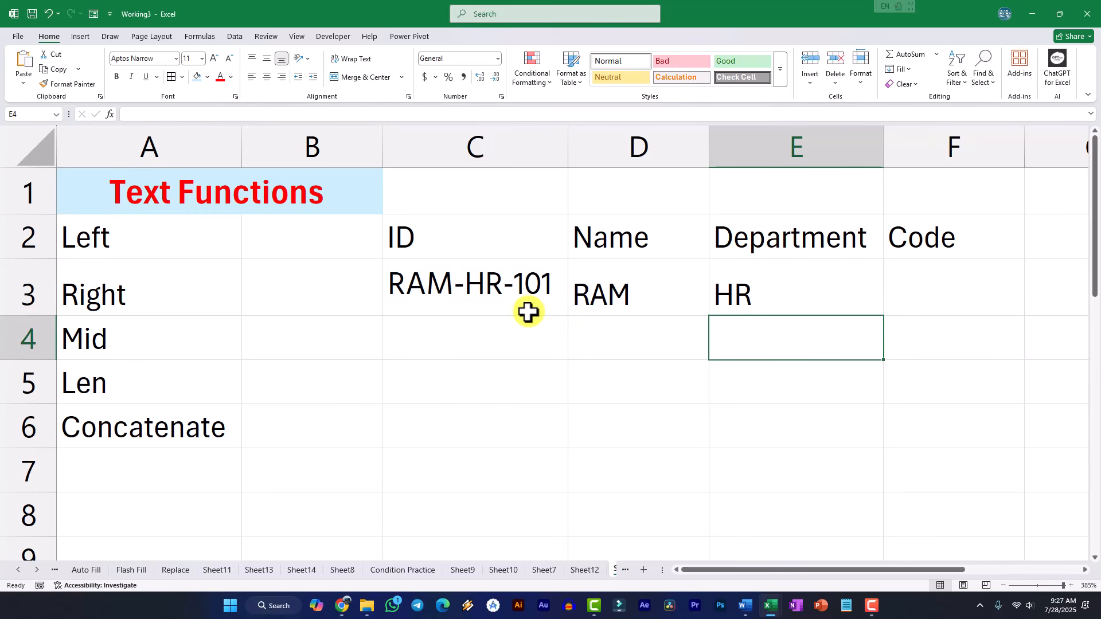
pyautogui.click(829, 296)
# Enter a RIGHT formula in F3 under Code that extracts the last three characters of the ID in C3
pyautogui.click(914, 290)
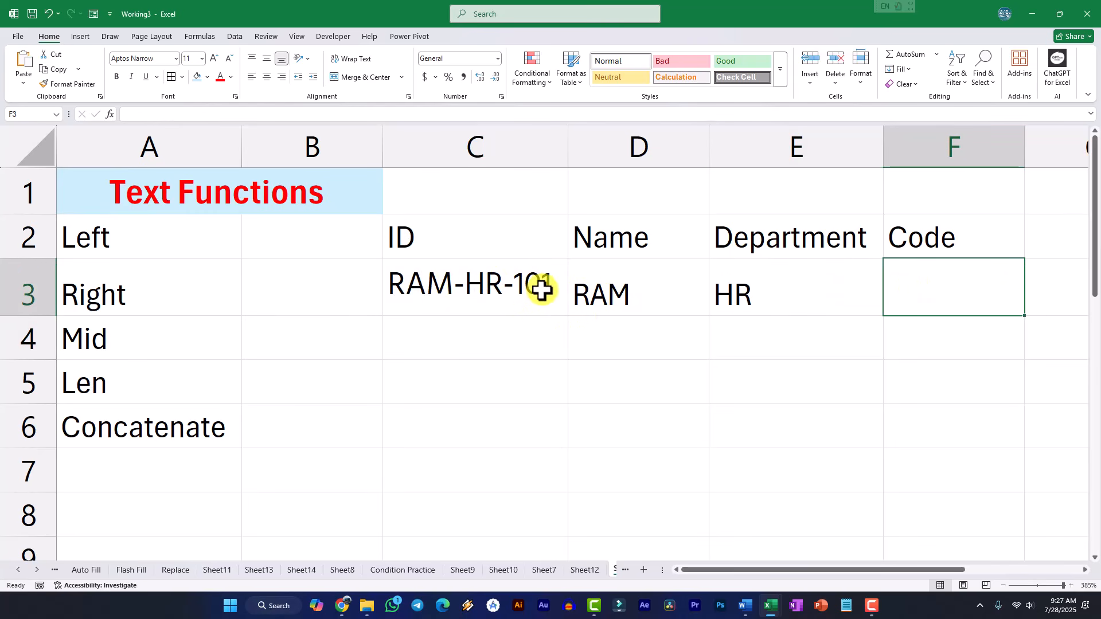
pyautogui.write('=RIG')
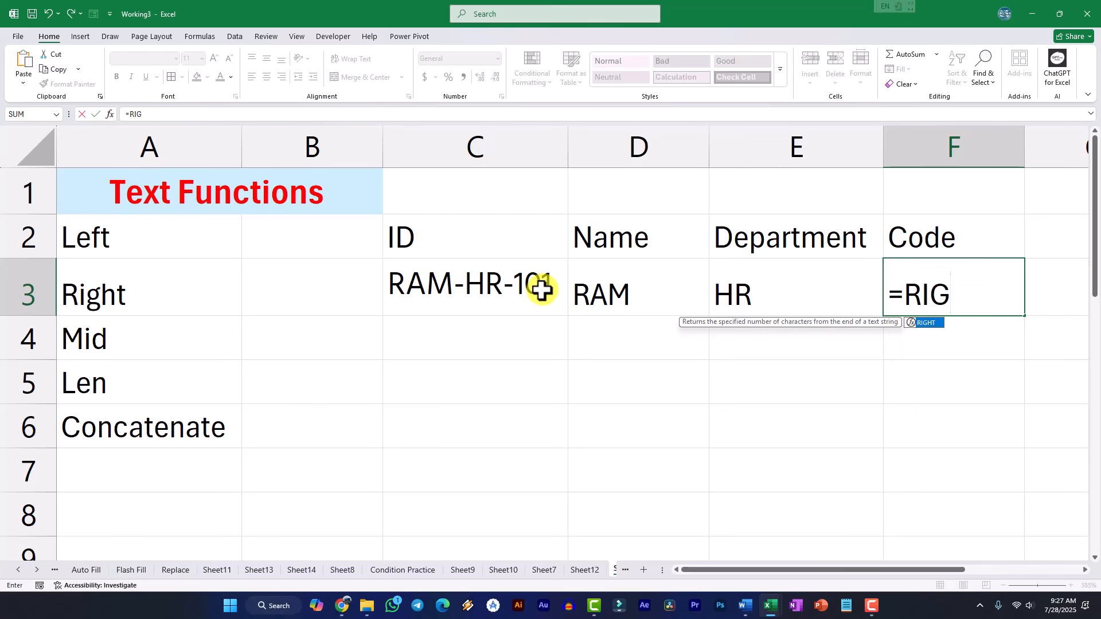
pyautogui.write('HT(')
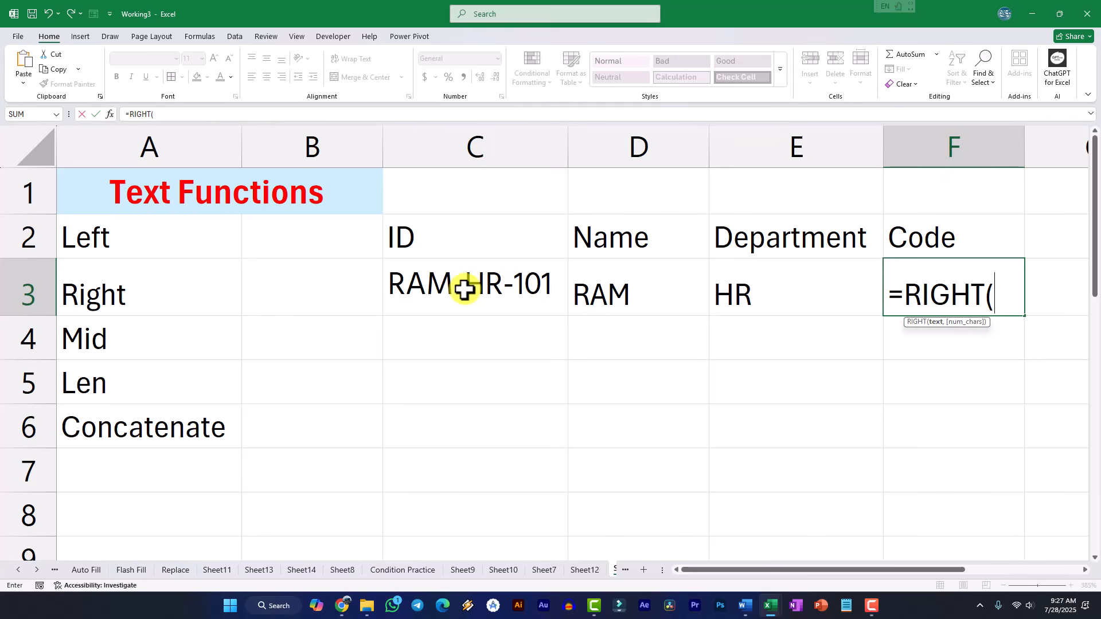
pyautogui.write('C3')
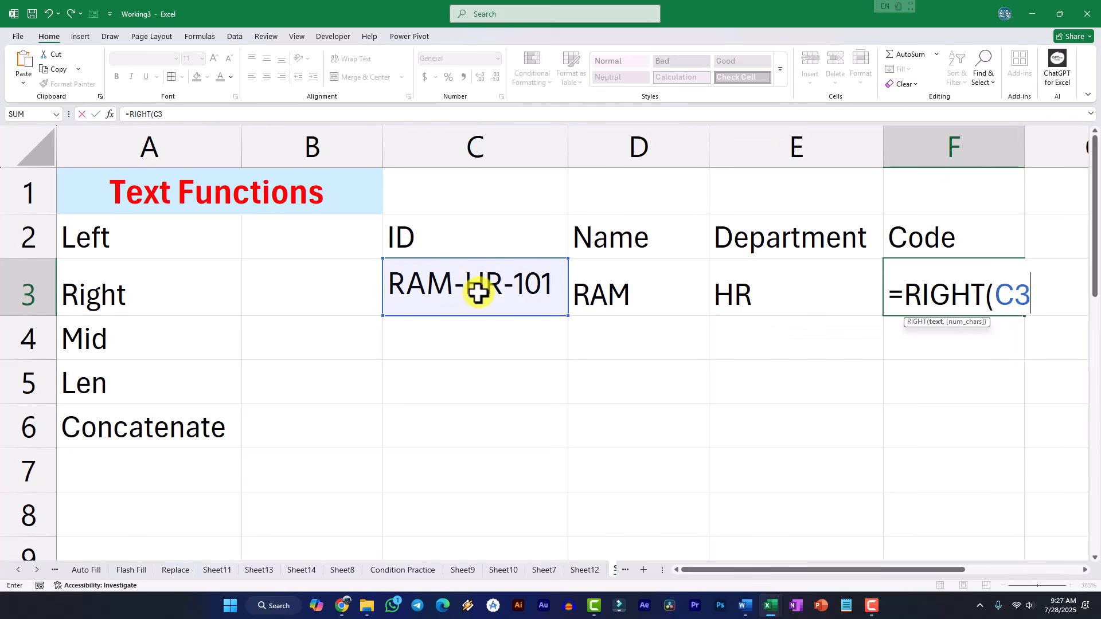
pyautogui.write(',')
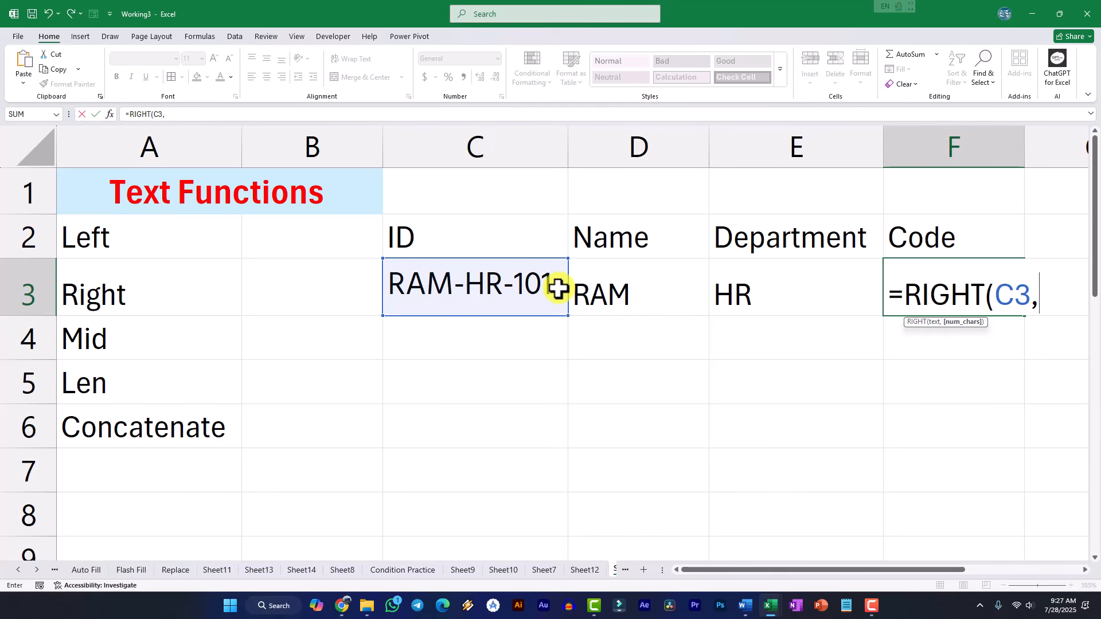
pyautogui.write(')')
pyautogui.press('Return')
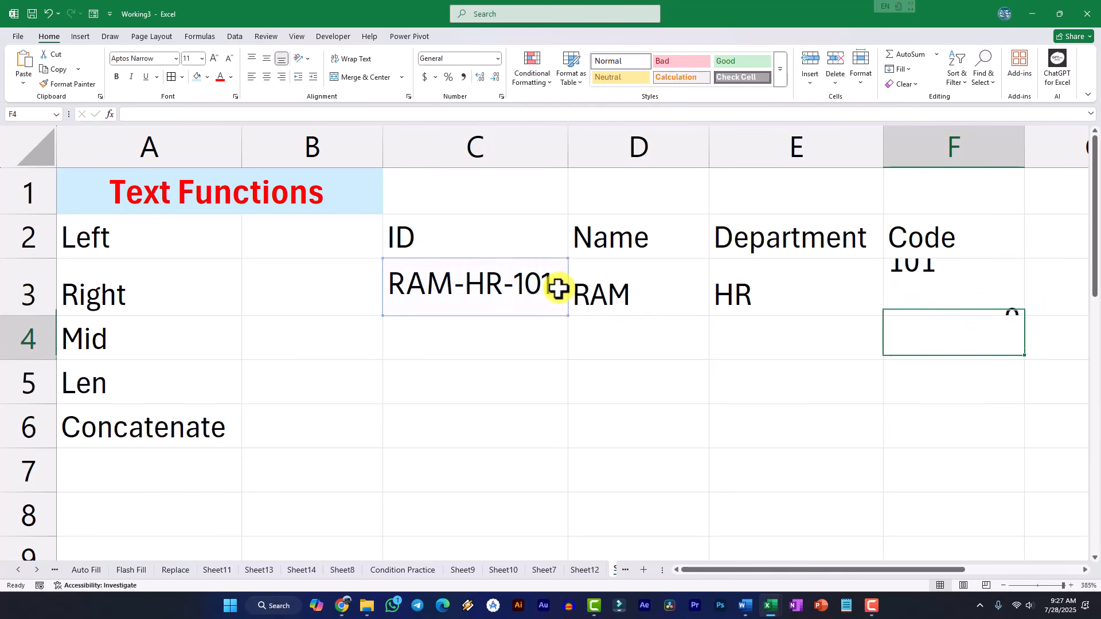
pyautogui.moveTo(635, 277); pyautogui.dragTo(918, 285)
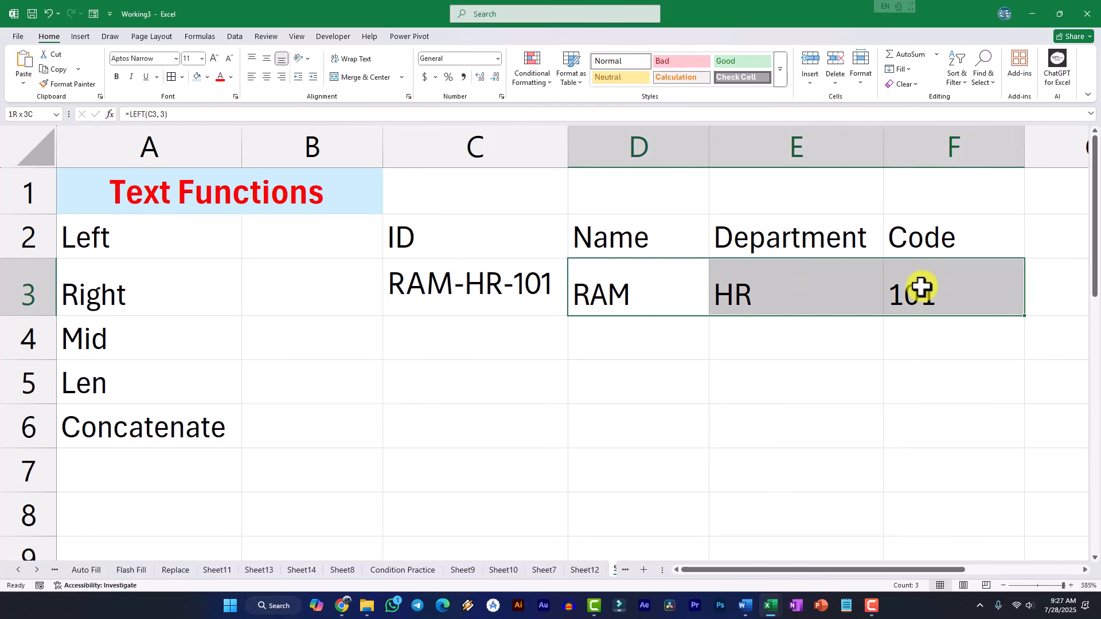
pyautogui.click(866, 294)
# Add the column header LENGTH in G2, beside the Code header
pyautogui.moveTo(853, 570); pyautogui.dragTo(918, 570)
pyautogui.click(880, 238)
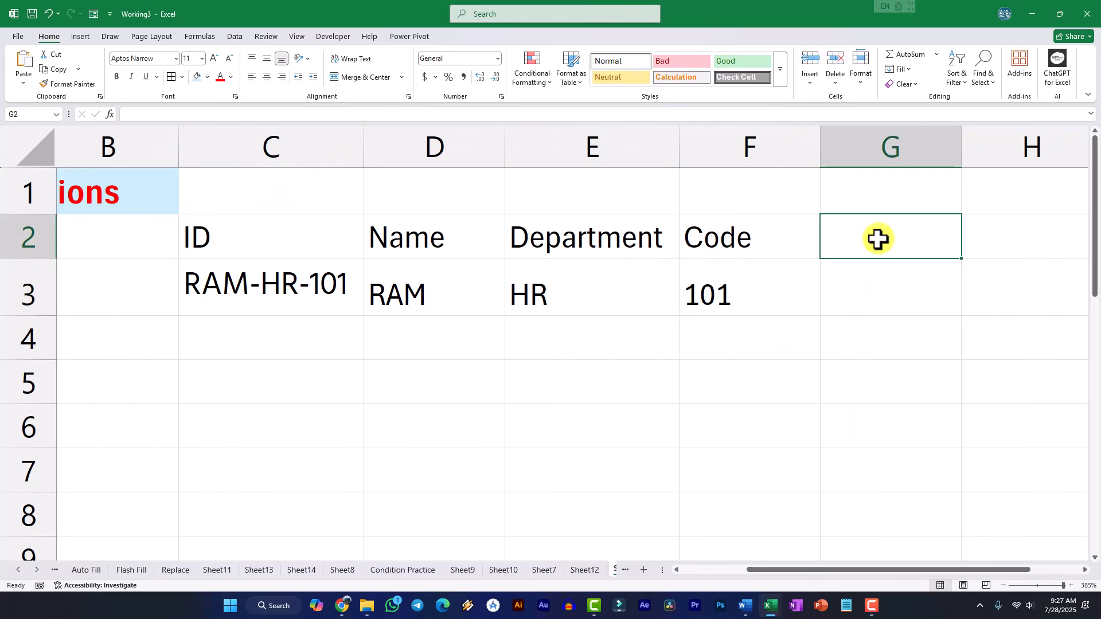
pyautogui.write('lE')
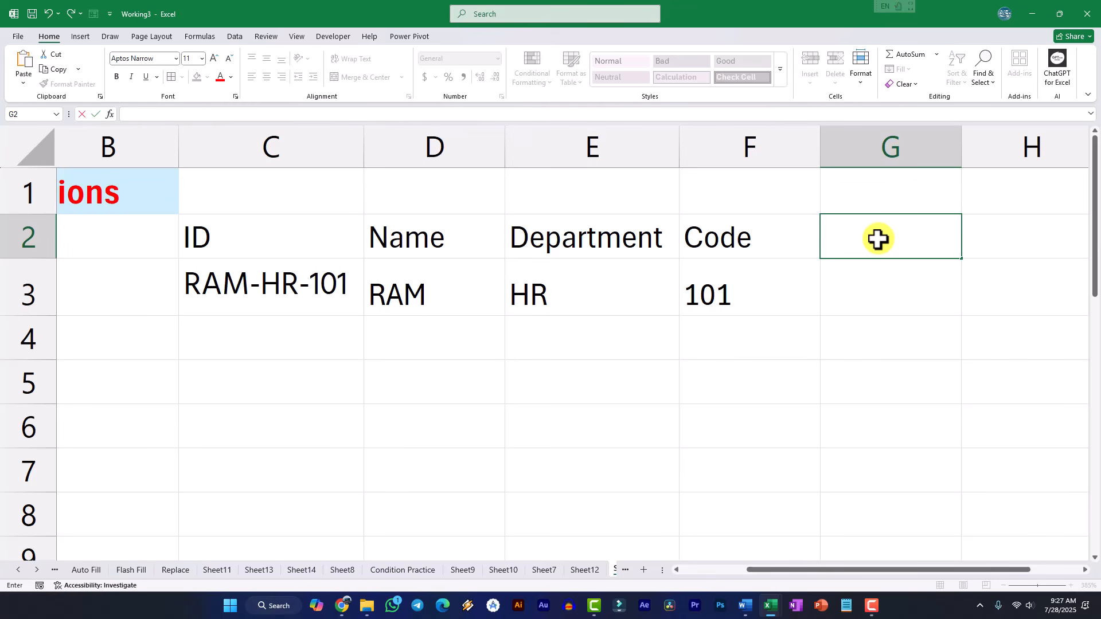
pyautogui.write('N')
pyautogui.press('Return')
pyautogui.click(877, 239)
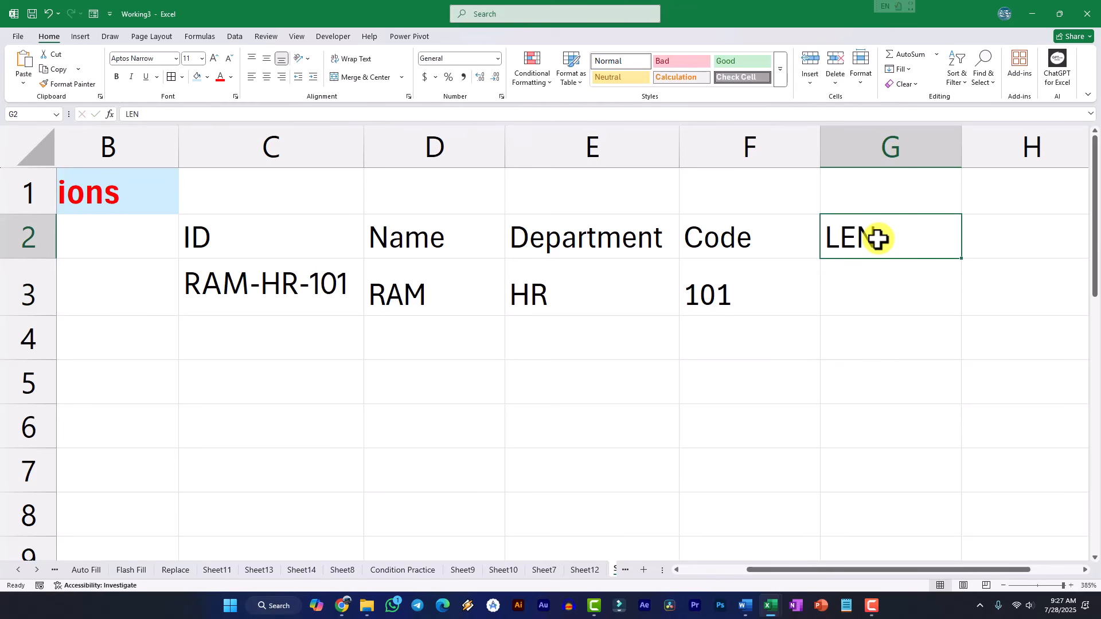
pyautogui.doubleClick(877, 239)
pyautogui.write('GTH')
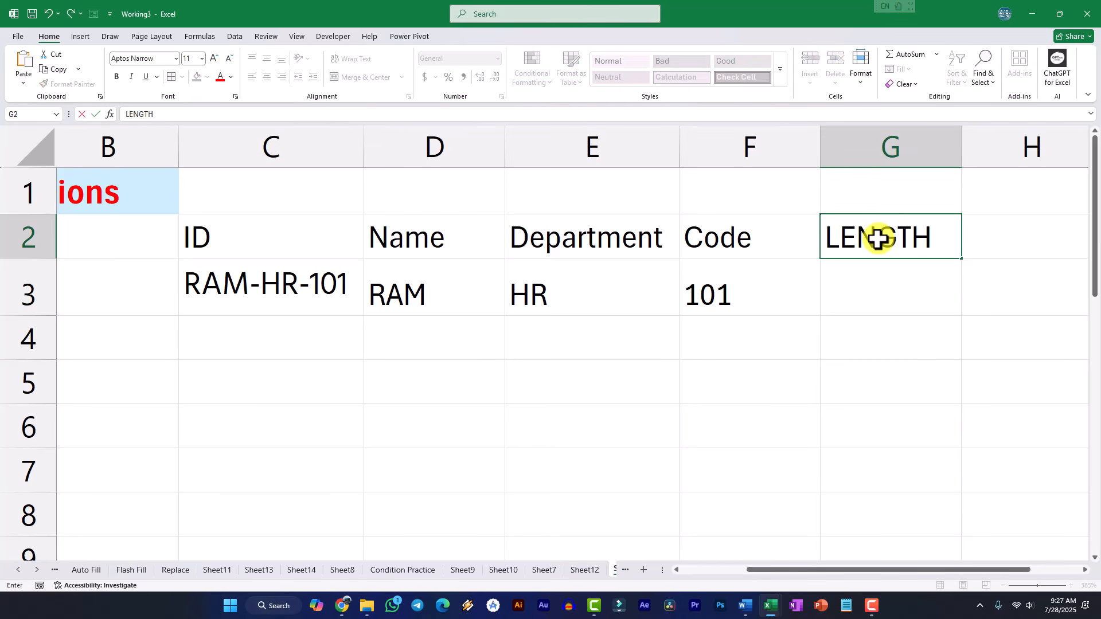
pyautogui.press('Return')
# Count the characters of the ID in G3 with the formula =LEN(C3)
pyautogui.write('=')
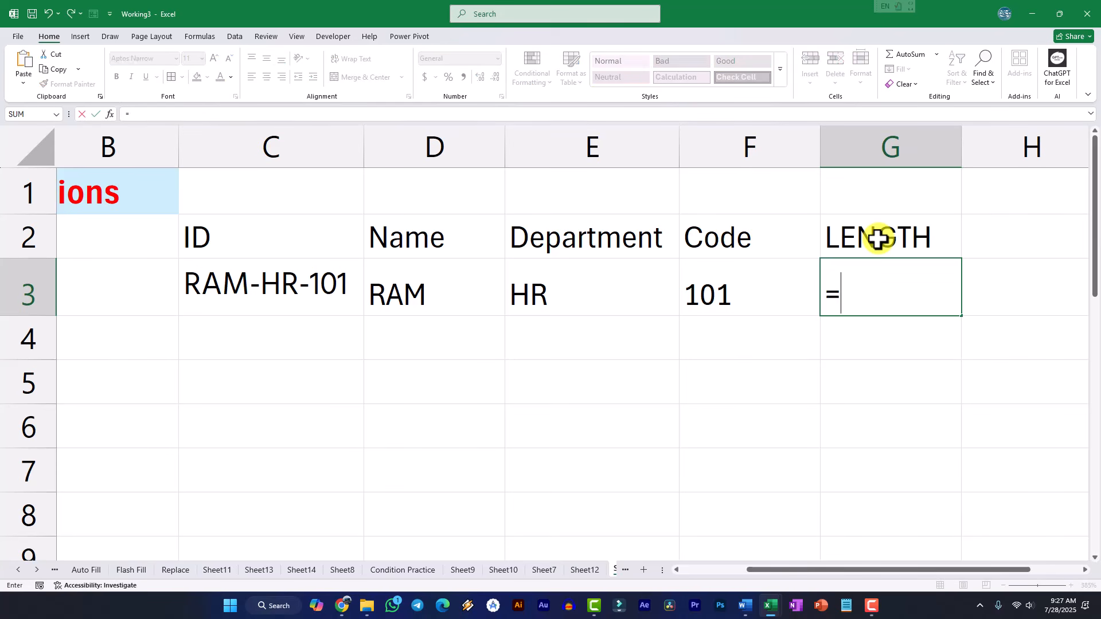
pyautogui.write('LEN(')
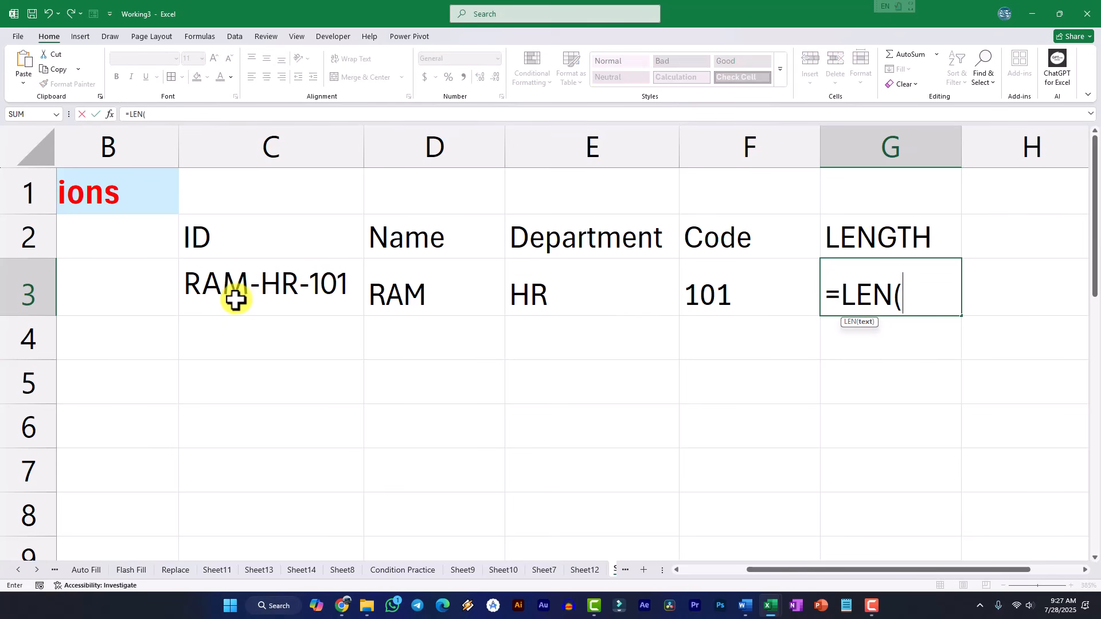
pyautogui.write('C3')
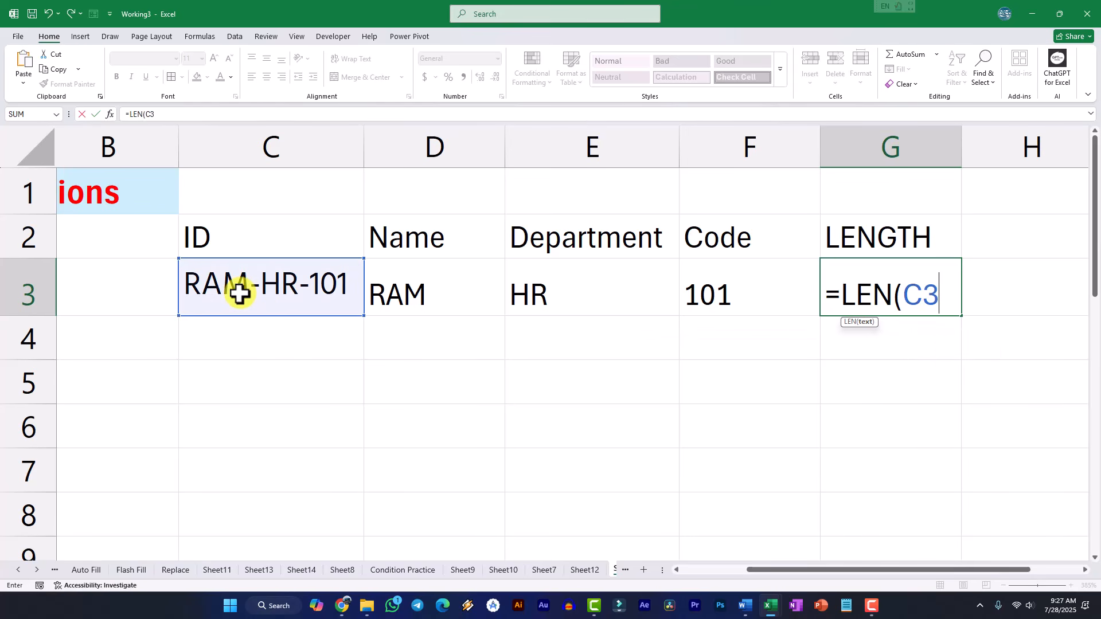
pyautogui.write(')')
pyautogui.press('Return')
pyautogui.click(924, 294)
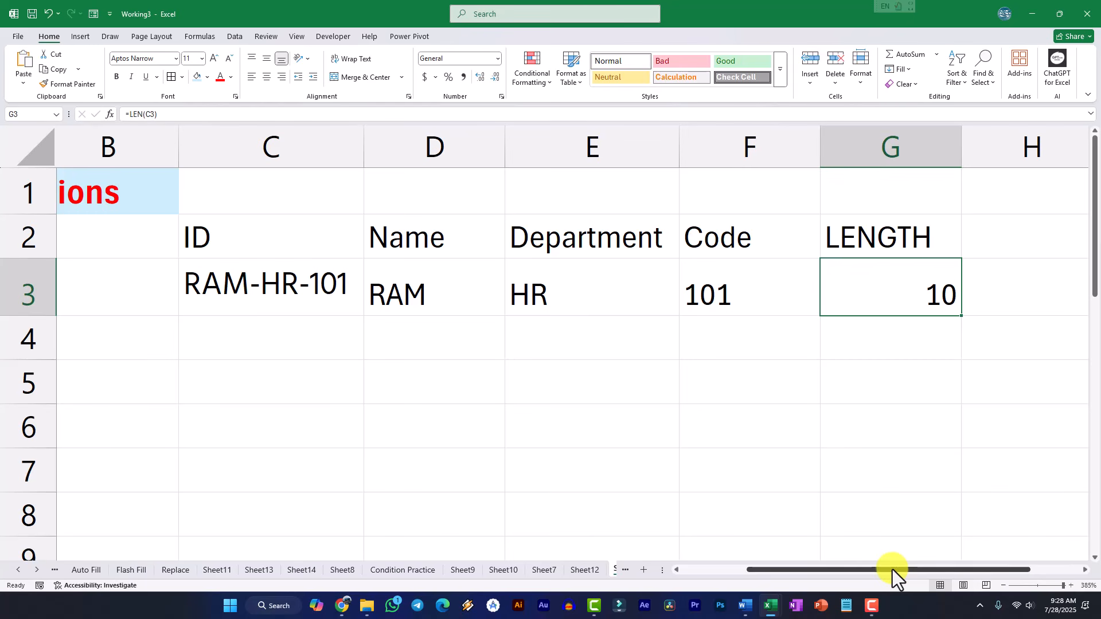
# Add the column header JOIN in H2, beside the LENGTH header
pyautogui.moveTo(885, 569); pyautogui.dragTo(902, 551)
pyautogui.moveTo(370, 304); pyautogui.dragTo(659, 295)
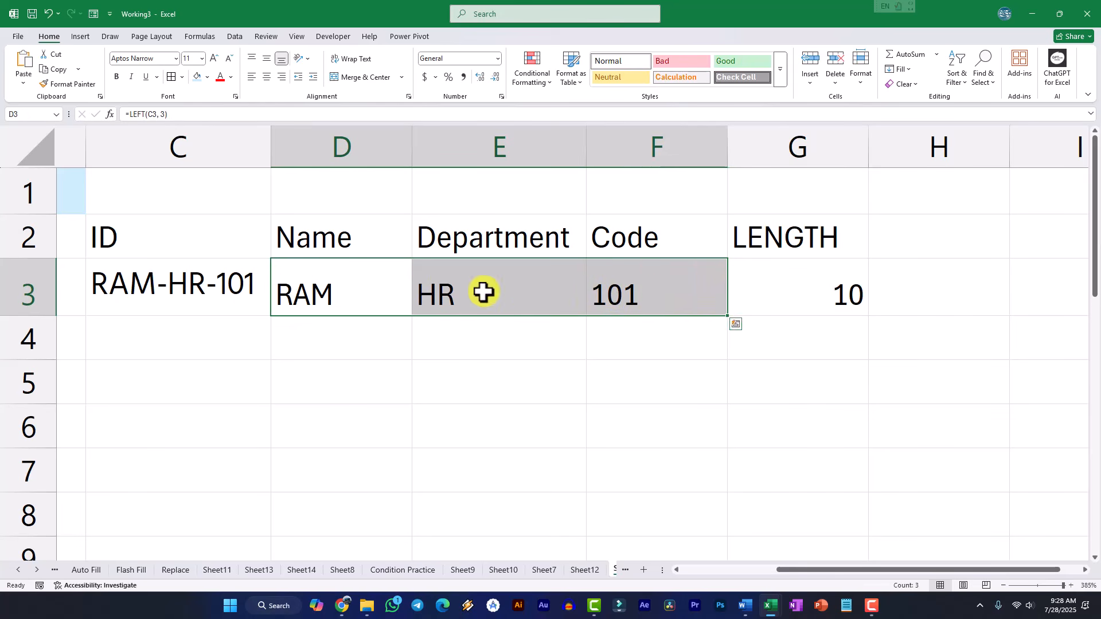
pyautogui.click(912, 247)
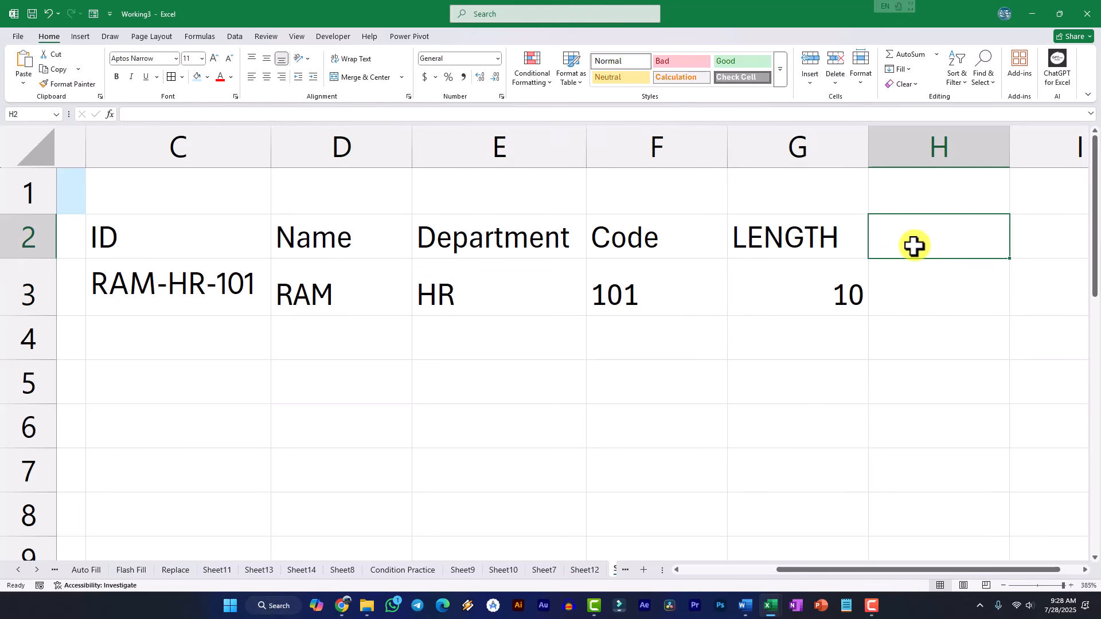
pyautogui.write('C')
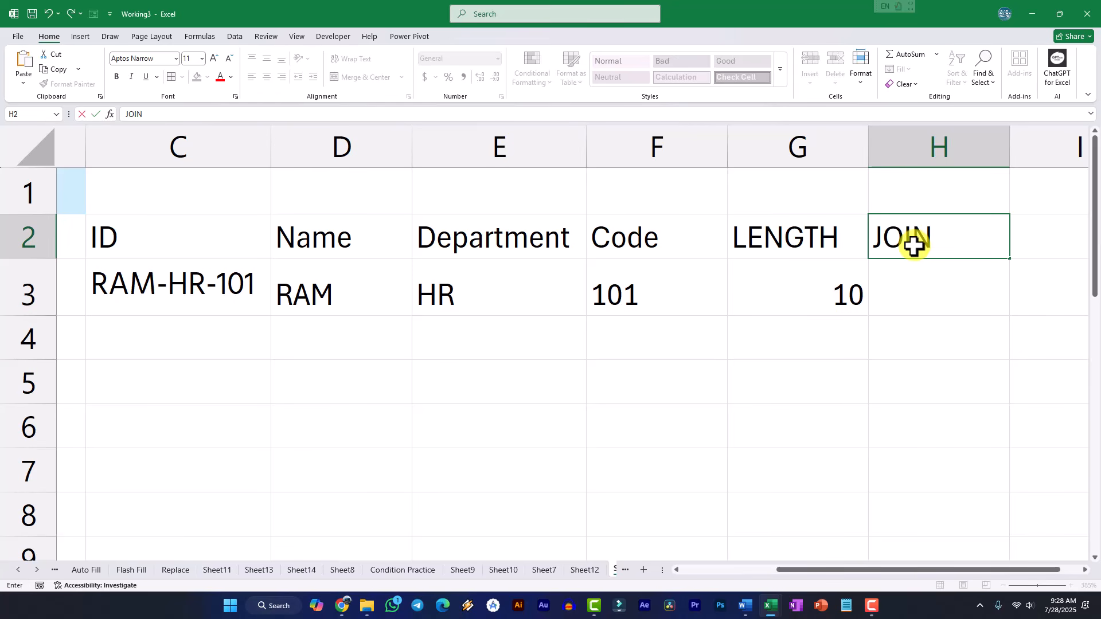
pyautogui.press('Return')
# Join the name, department and code with hyphens in H3 using =CONCATENATE(D3, "-",E3, "-", F3)
pyautogui.write('=CO')
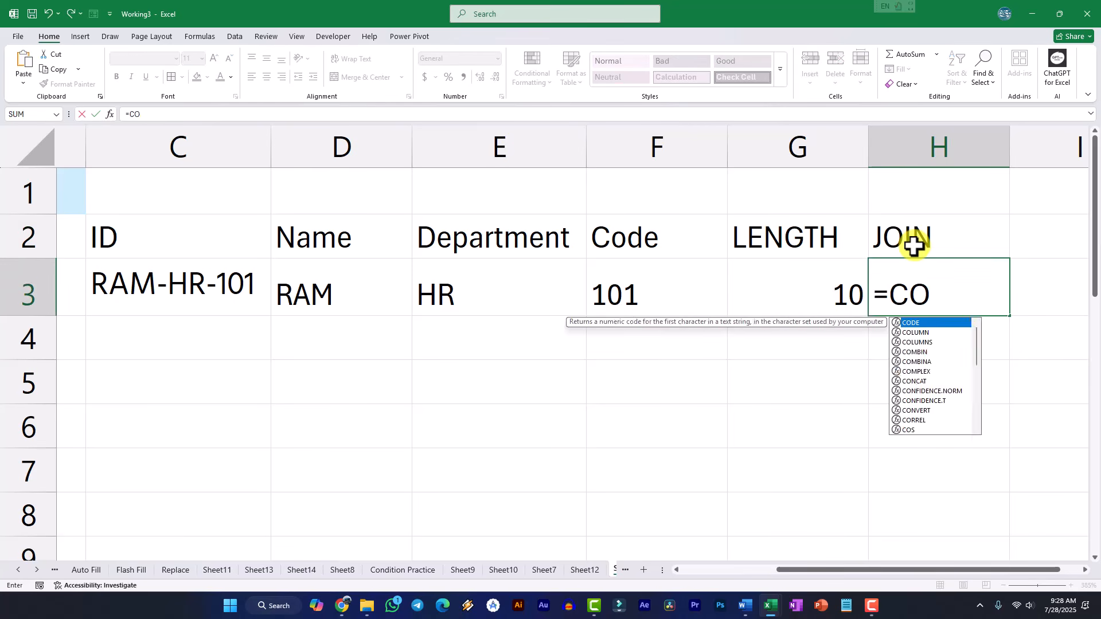
pyautogui.write('NCATE')
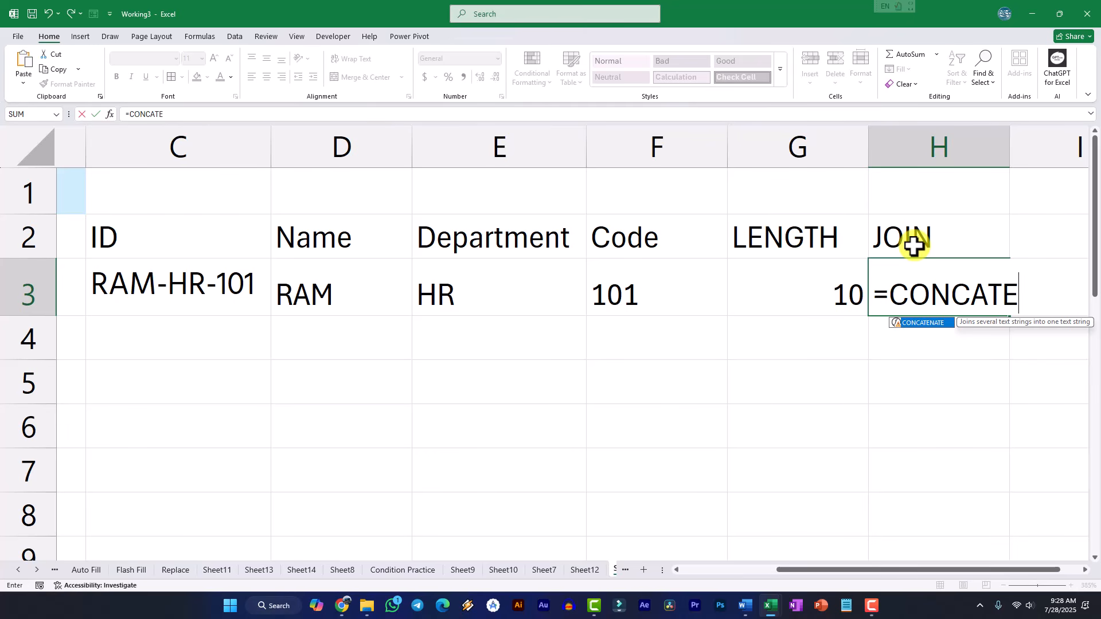
pyautogui.press('Tab')
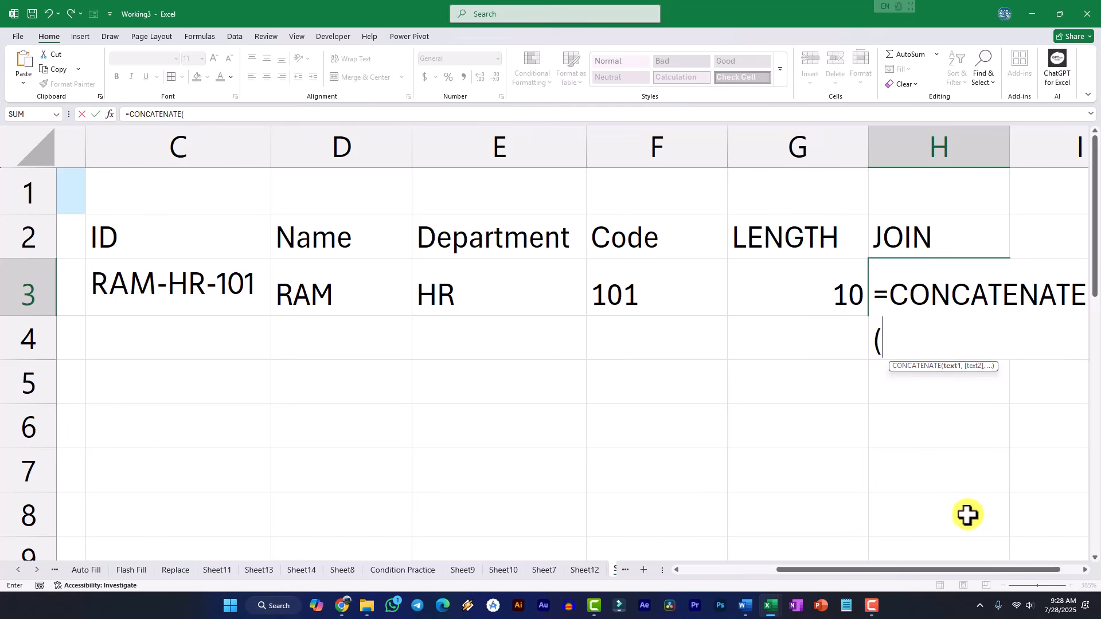
pyautogui.moveTo(954, 576); pyautogui.dragTo(1004, 580)
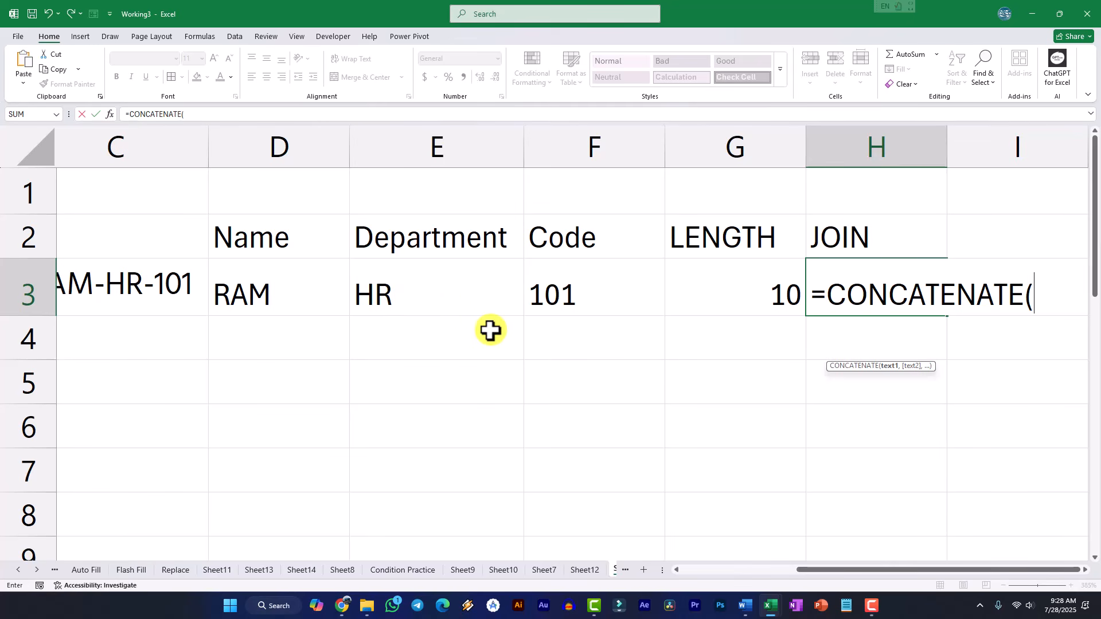
pyautogui.write('D3')
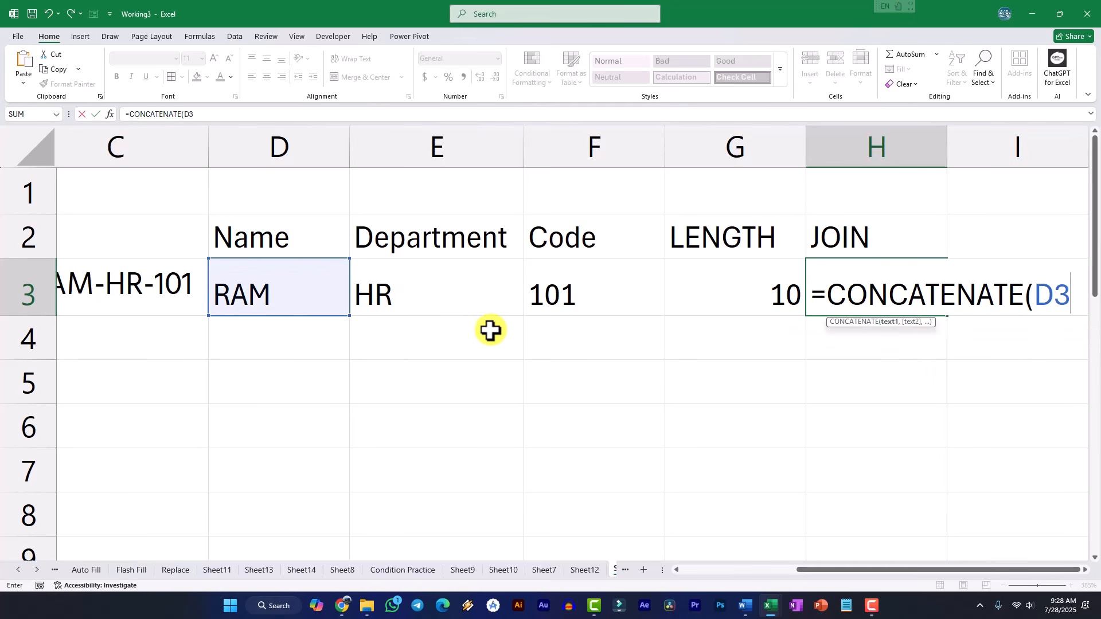
pyautogui.write(', "')
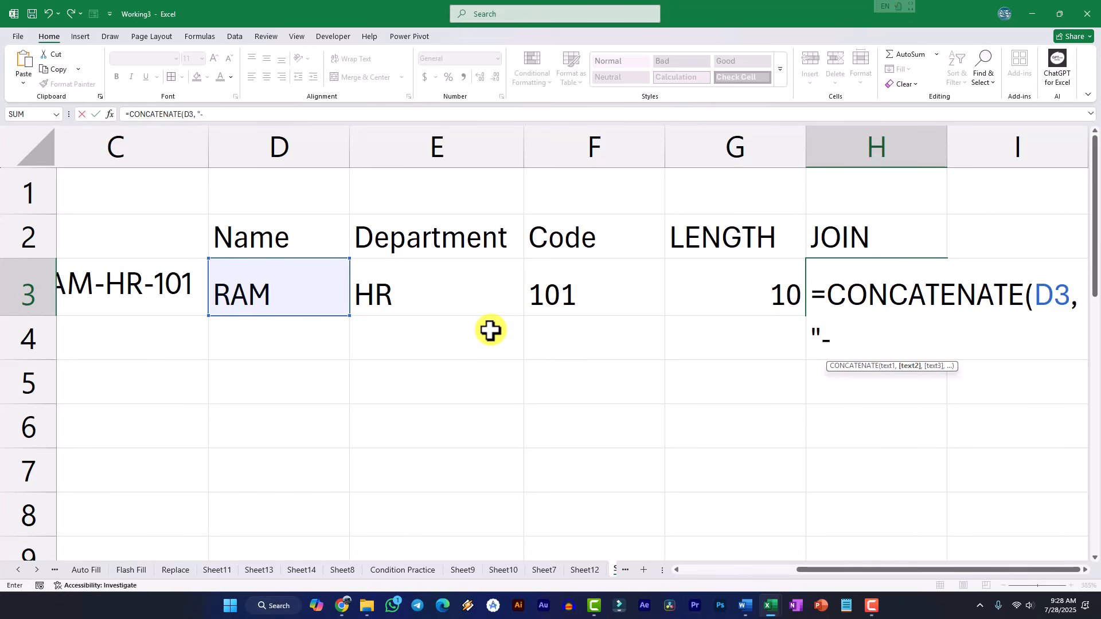
pyautogui.write('-",')
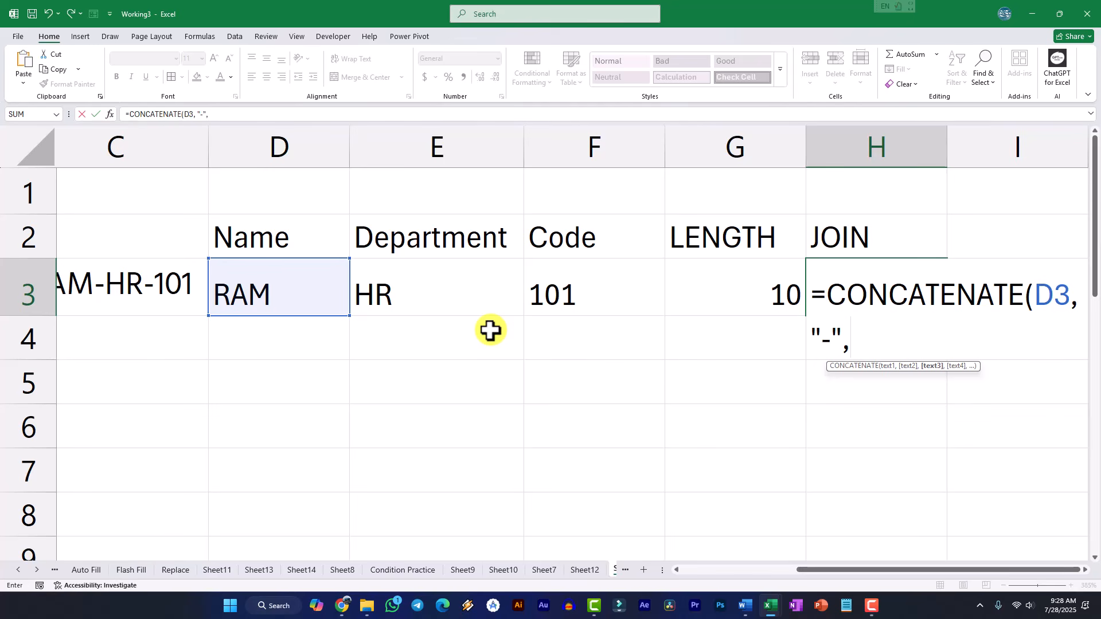
pyautogui.write('E3,')
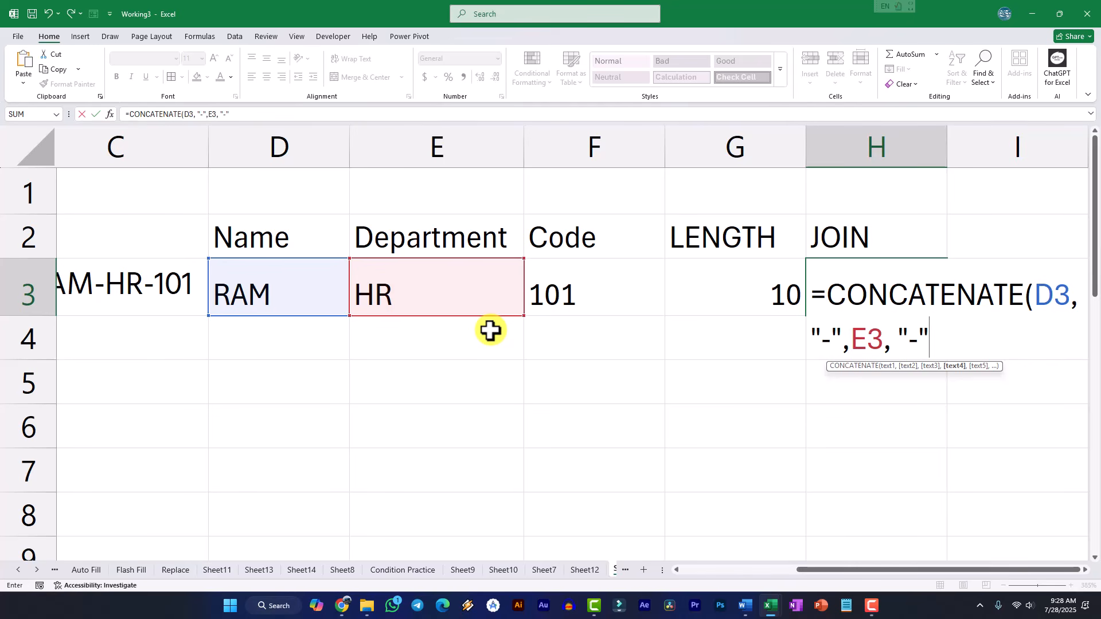
pyautogui.write('"-", F3)')
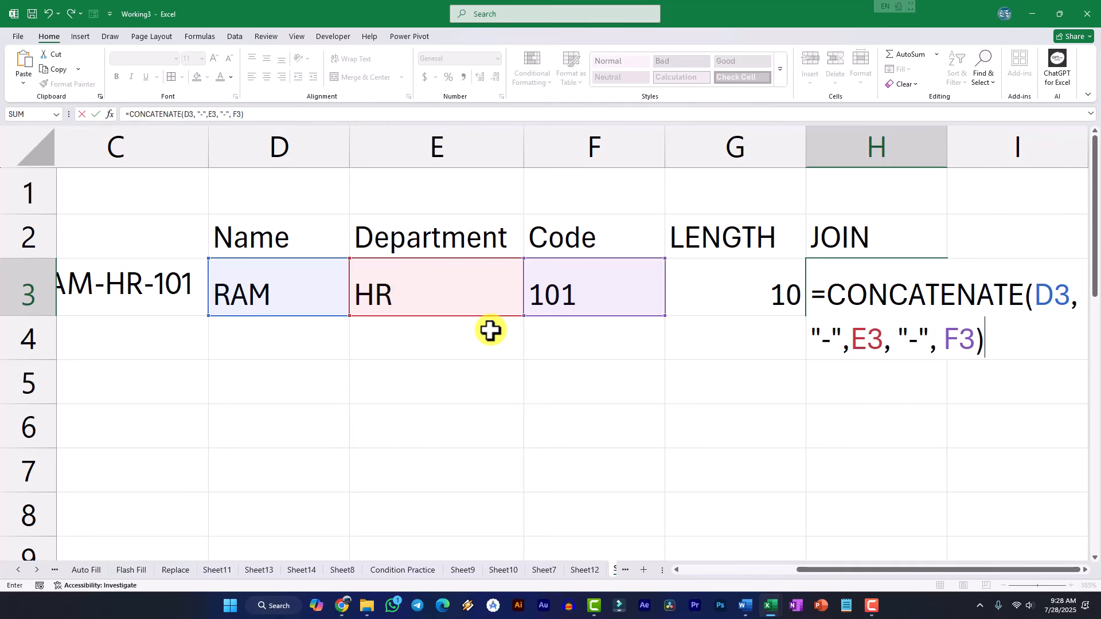
pyautogui.press('Return')
# Compare the joined text in H3 with the original ID in C3 and review the CONCATENATE formula's hyphen separators
pyautogui.click(147, 291)
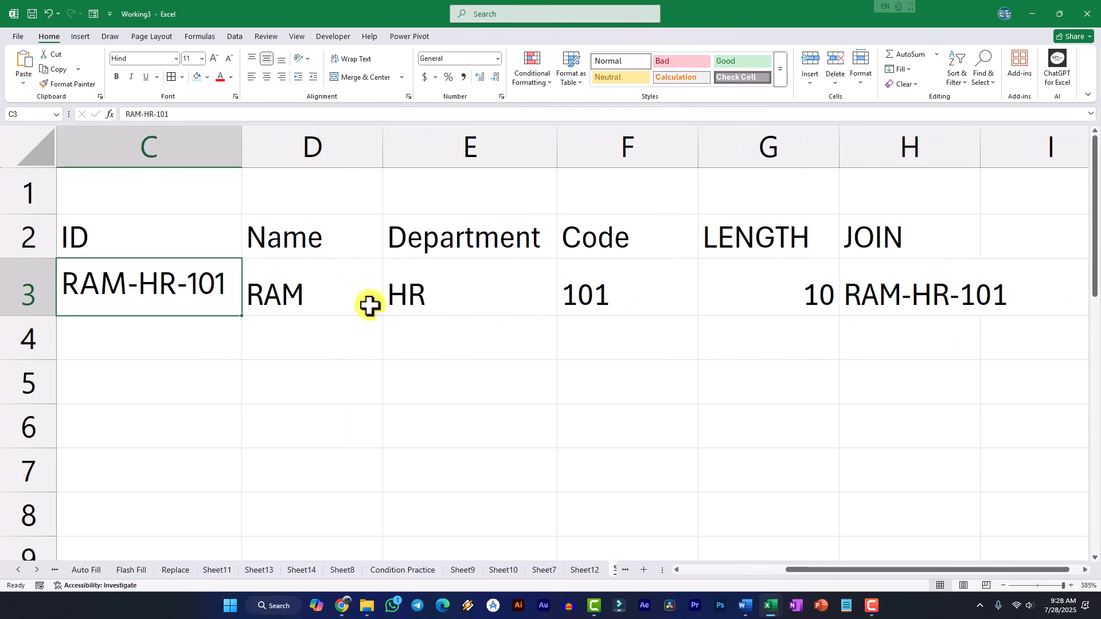
pyautogui.click(927, 295)
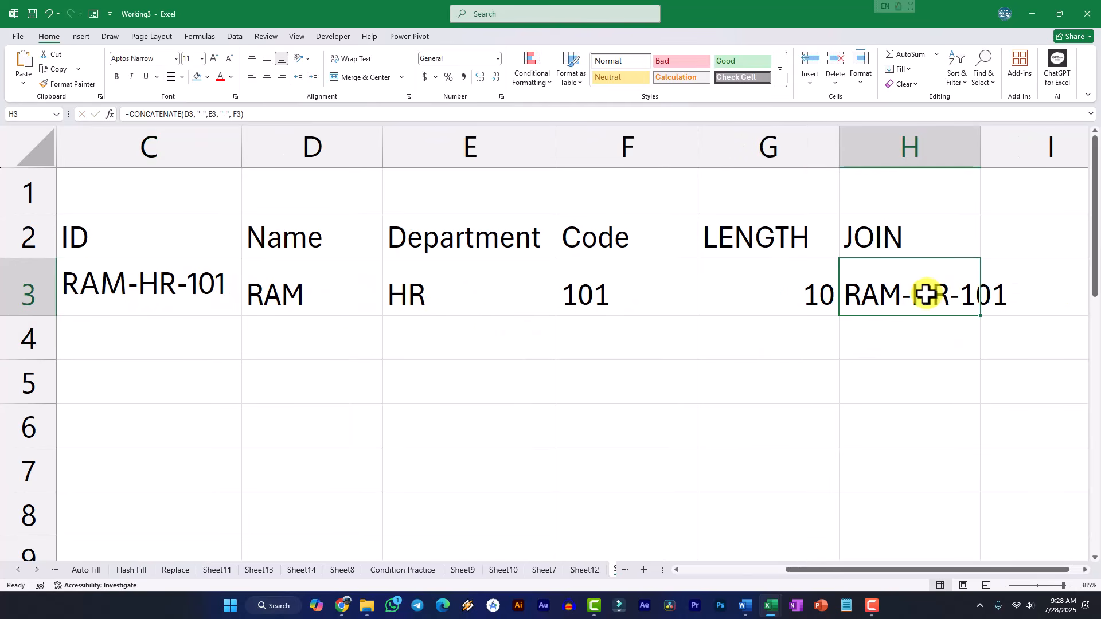
pyautogui.doubleClick(927, 295)
pyautogui.moveTo(895, 340); pyautogui.dragTo(924, 343)
pyautogui.press('Return')
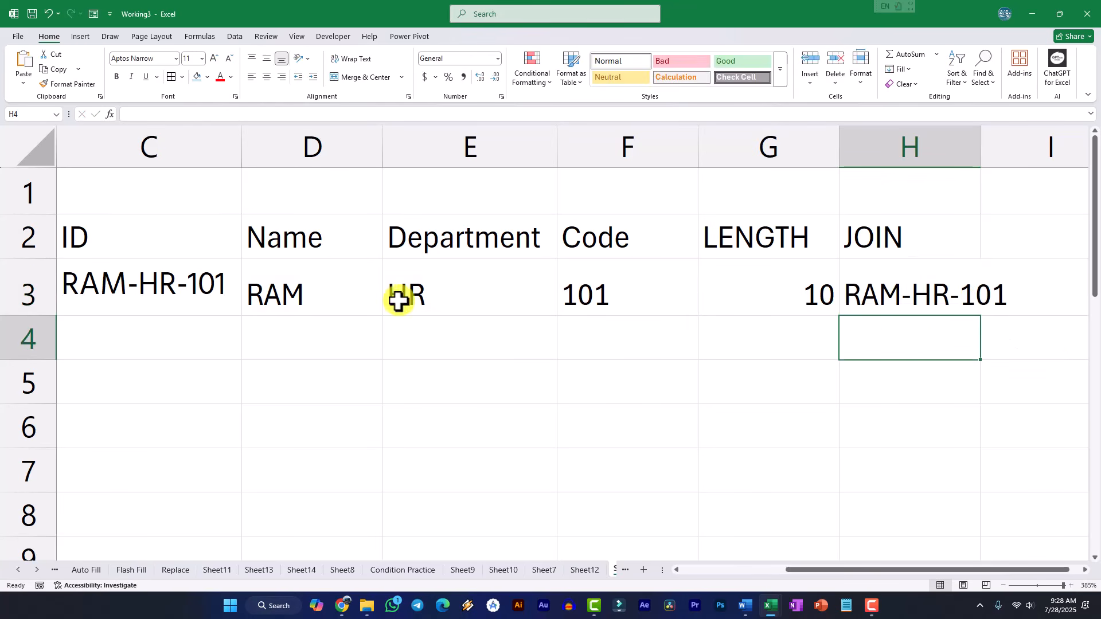
pyautogui.moveTo(140, 252); pyautogui.dragTo(859, 278)
pyautogui.click(779, 438)
pyautogui.click(619, 420)
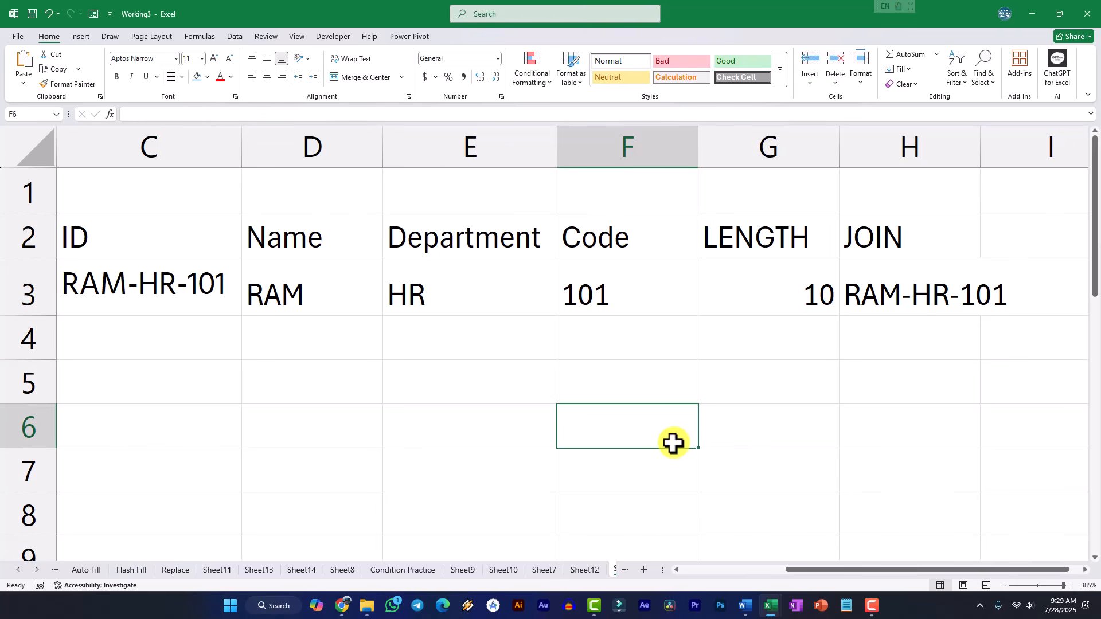
# Switch to the Sheet12 worksheet and look over the headings of its Text Functions employee table
pyautogui.moveTo(804, 570); pyautogui.dragTo(718, 570)
pyautogui.click(512, 296)
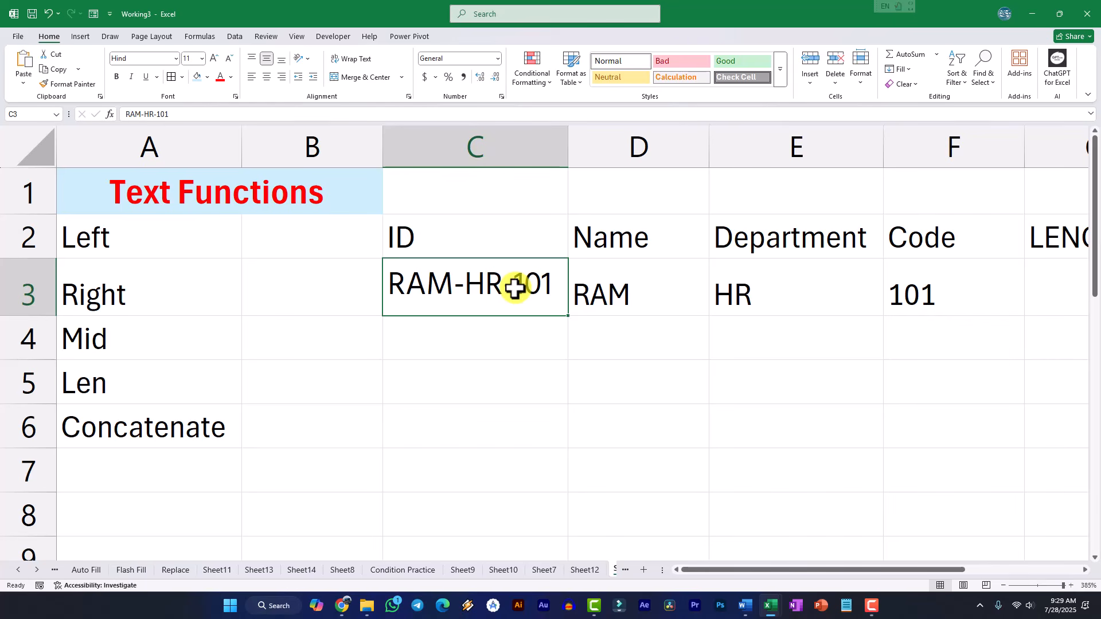
pyautogui.click(587, 571)
pyautogui.click(360, 242)
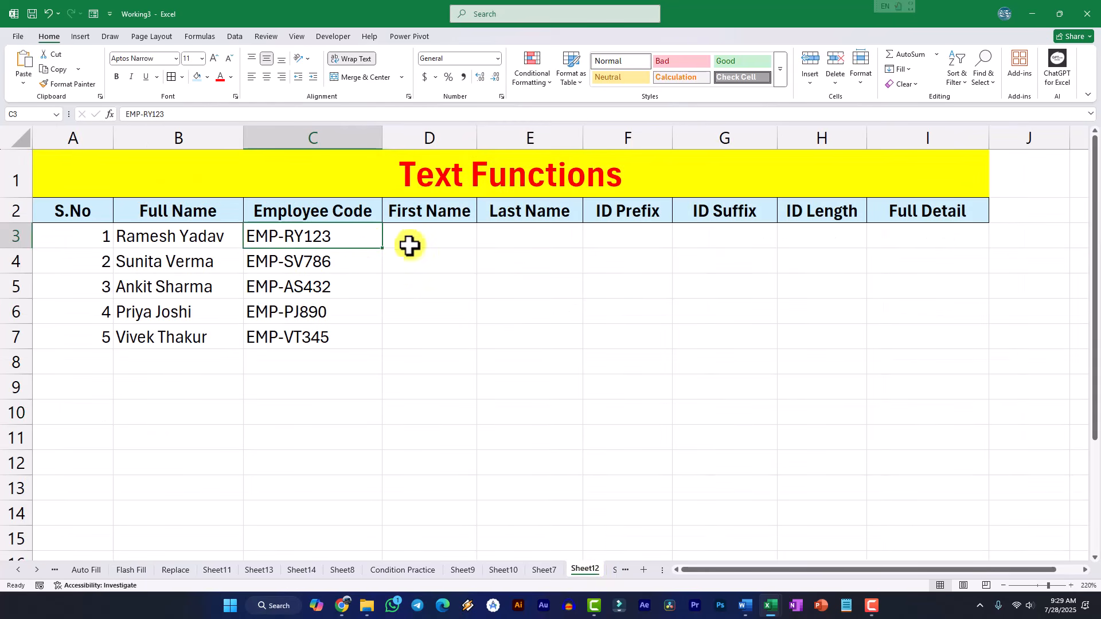
pyautogui.click(460, 180)
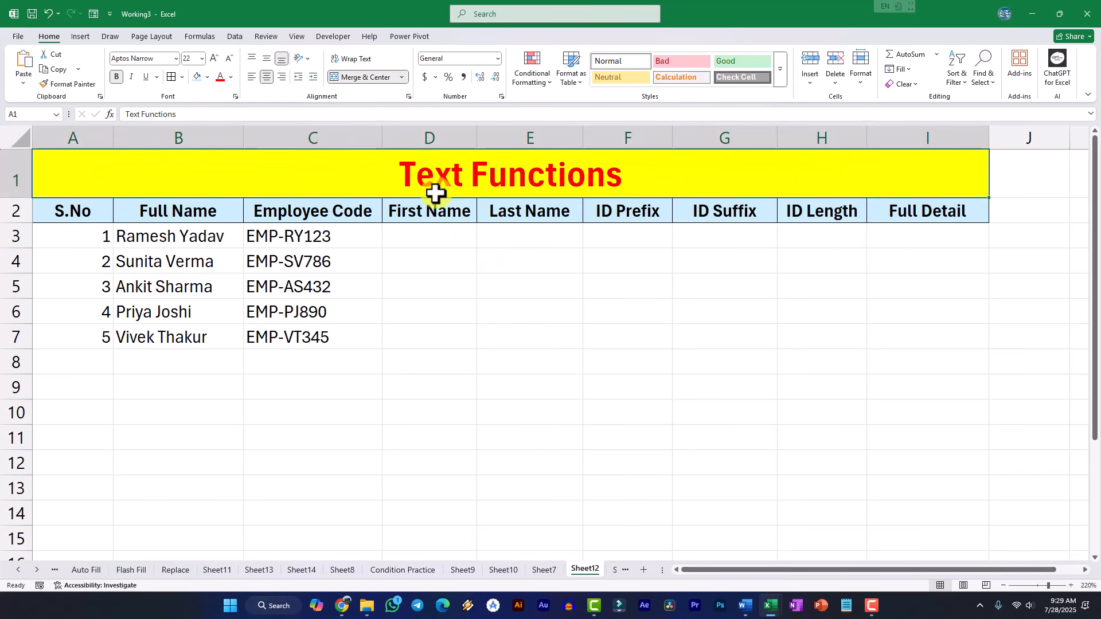
pyautogui.click(103, 208)
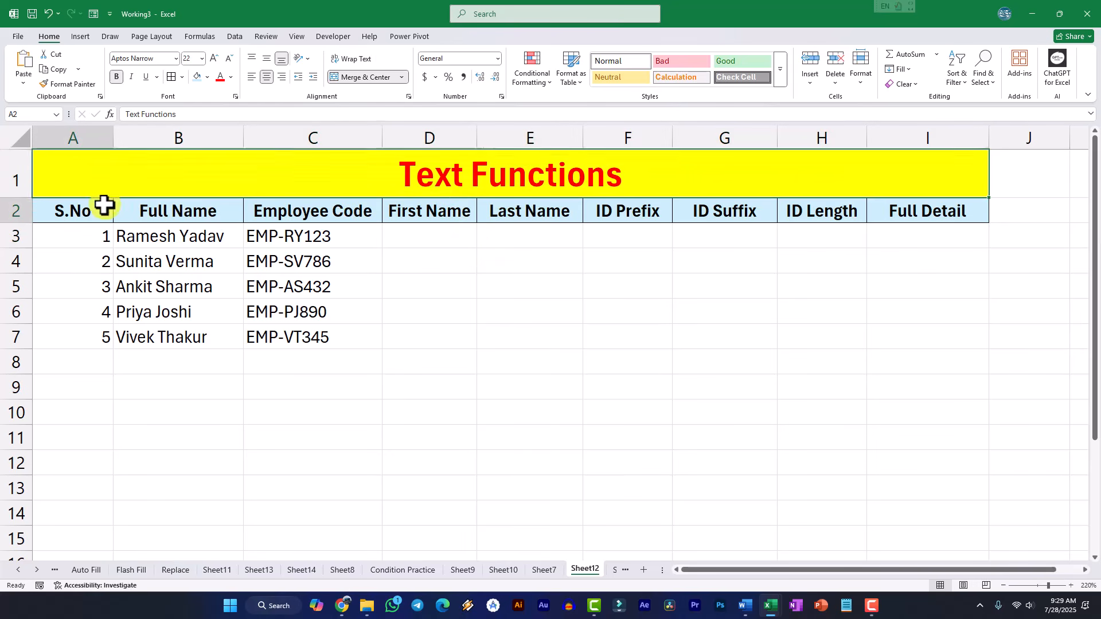
pyautogui.click(180, 210)
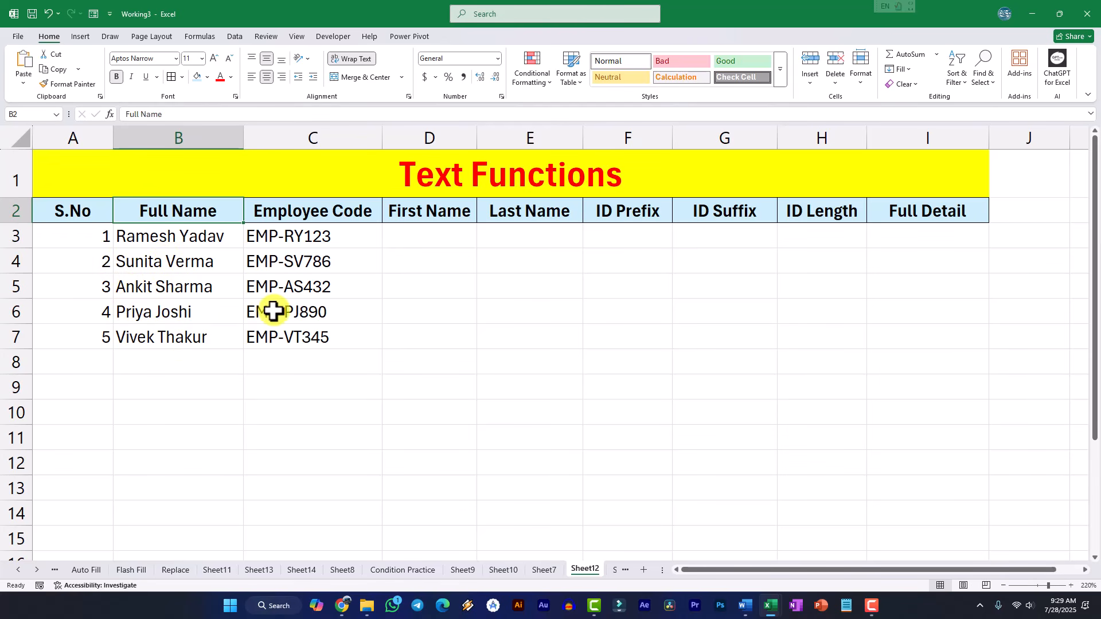
pyautogui.scroll(1, 359, 311)
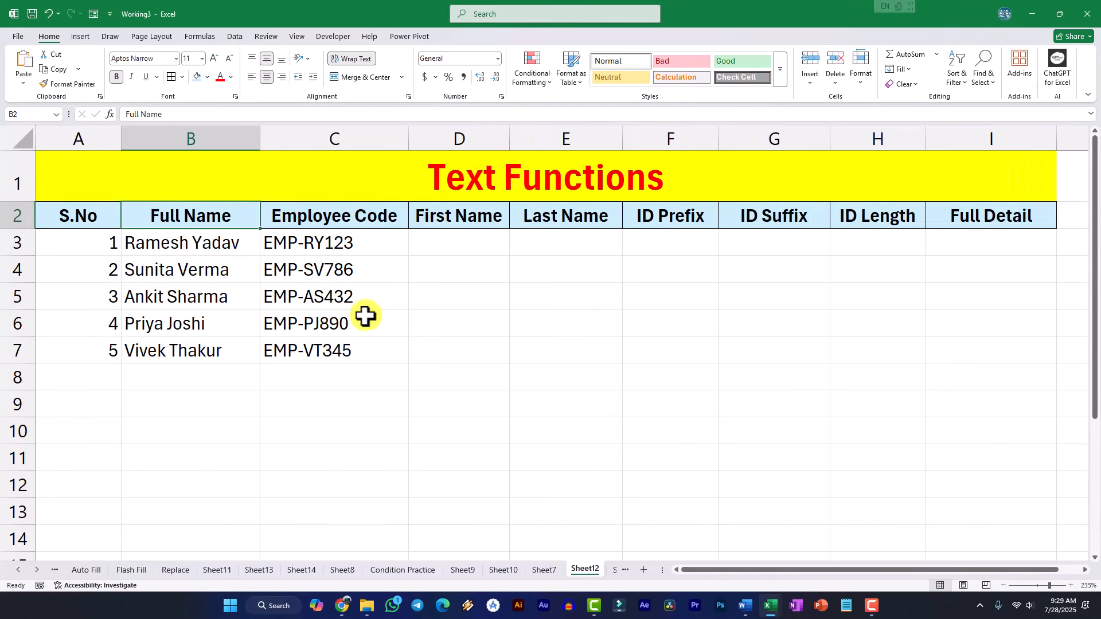
pyautogui.click(431, 249)
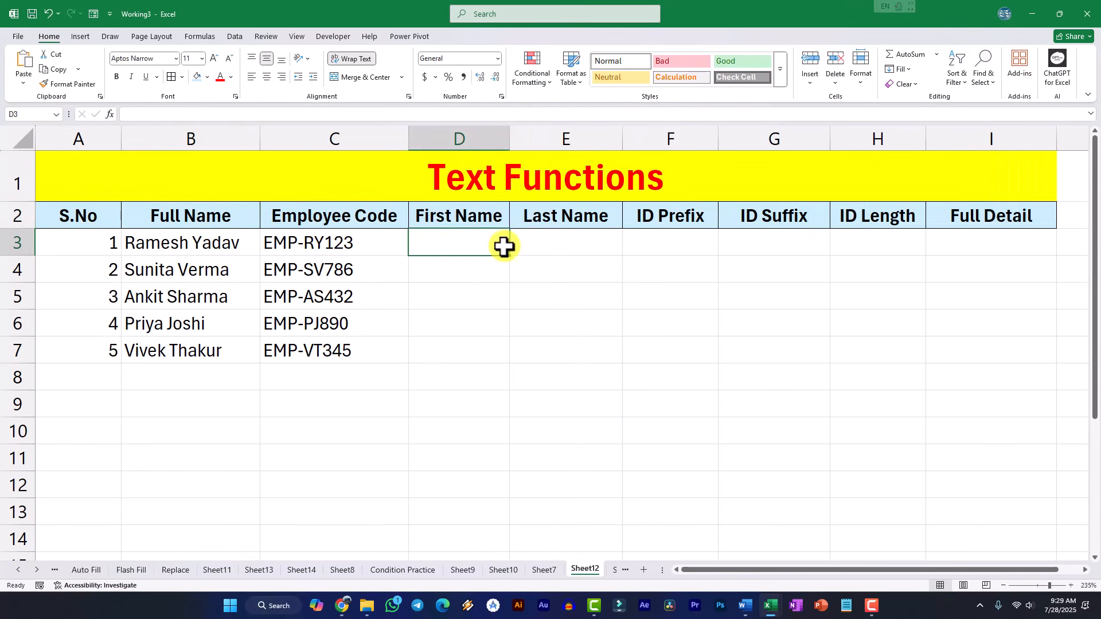
pyautogui.press('F9')
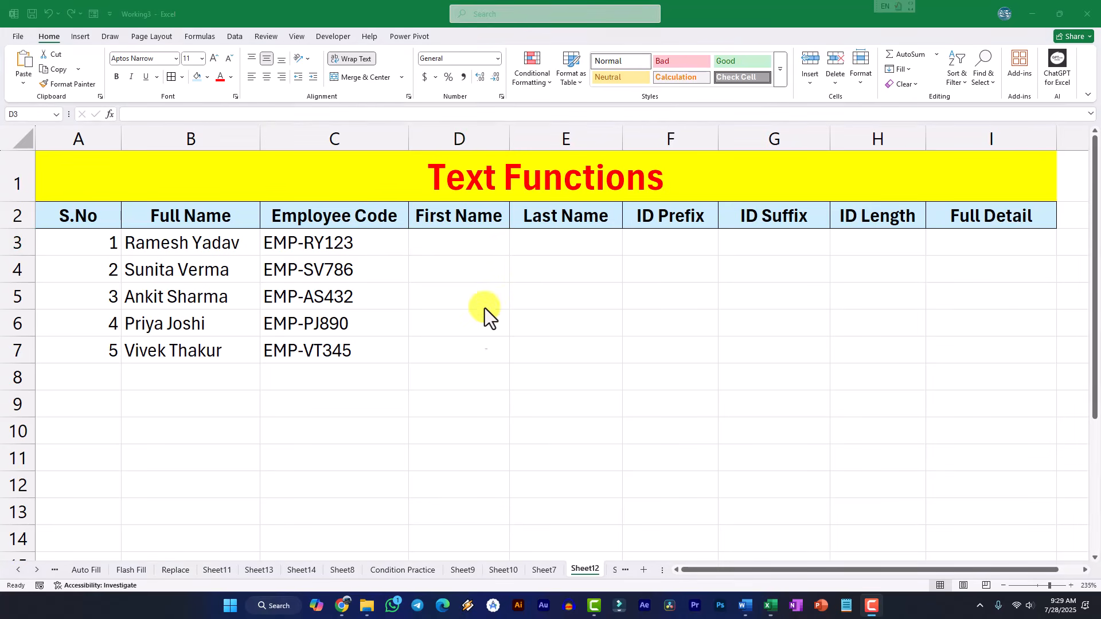
pyautogui.click(454, 247)
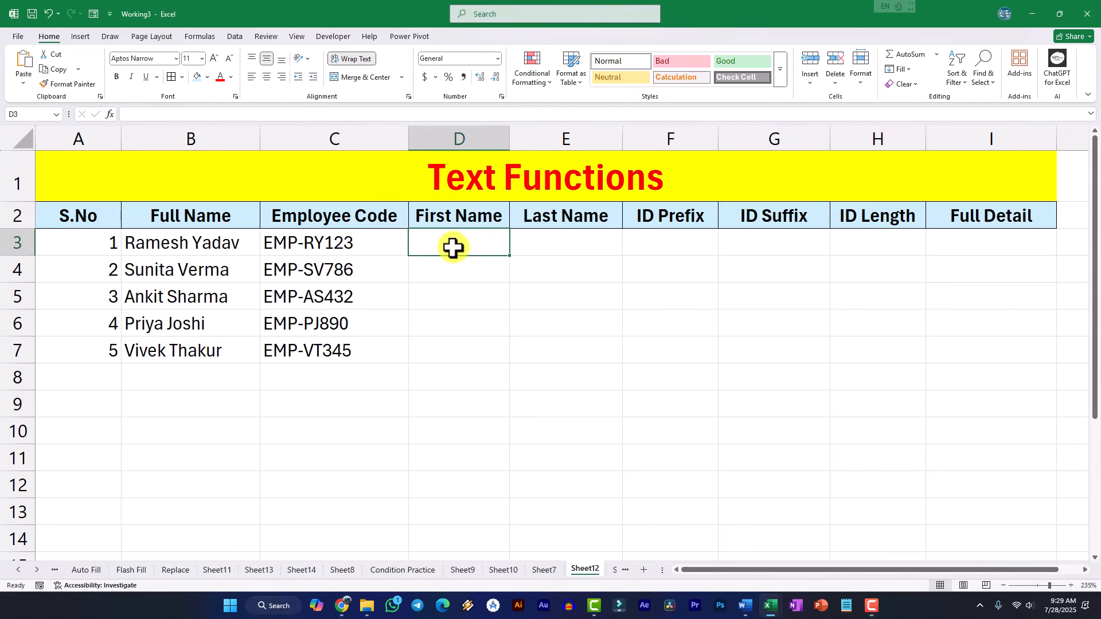
pyautogui.click(184, 247)
# Extract the first name from the full name in B3 by entering =LEFT(B3, FIND(" ", B3)-1) in D3
pyautogui.click(472, 250)
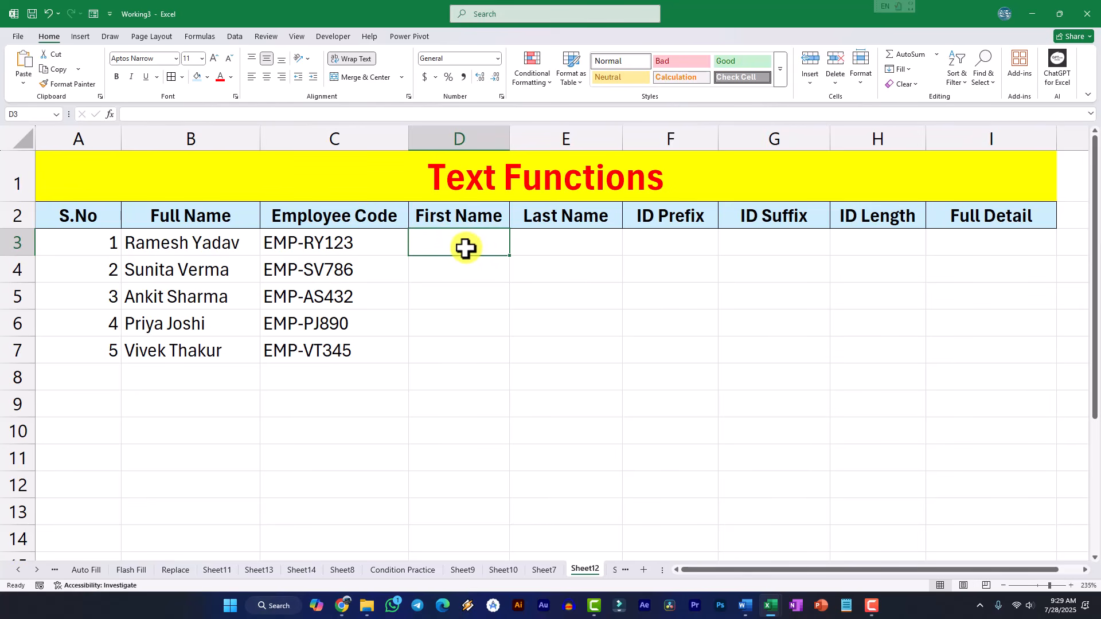
pyautogui.write('=')
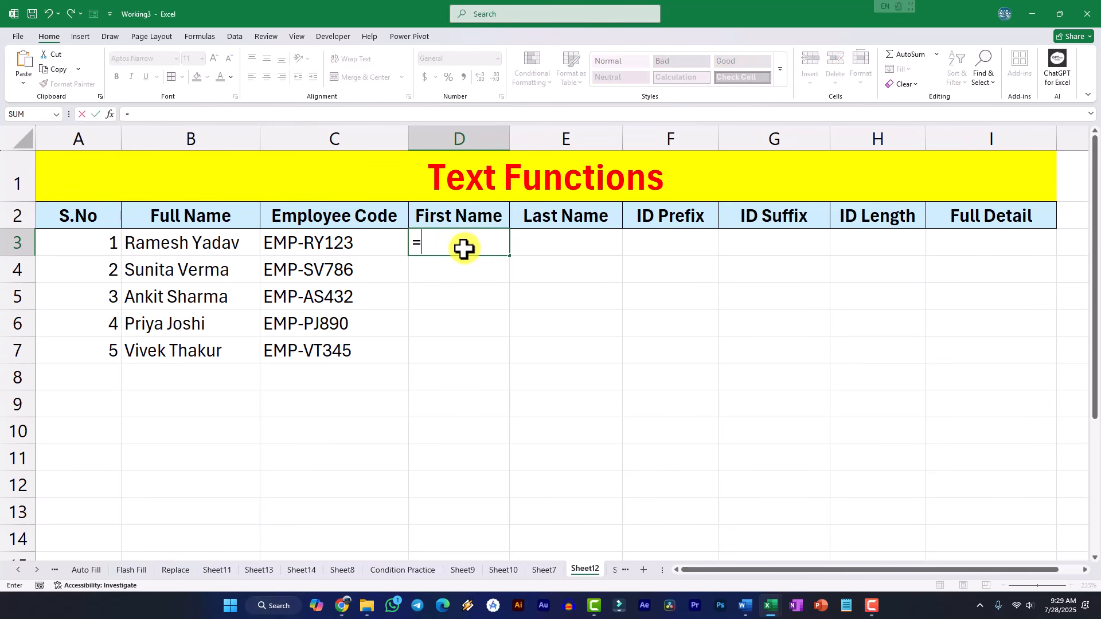
pyautogui.write('LEFT')
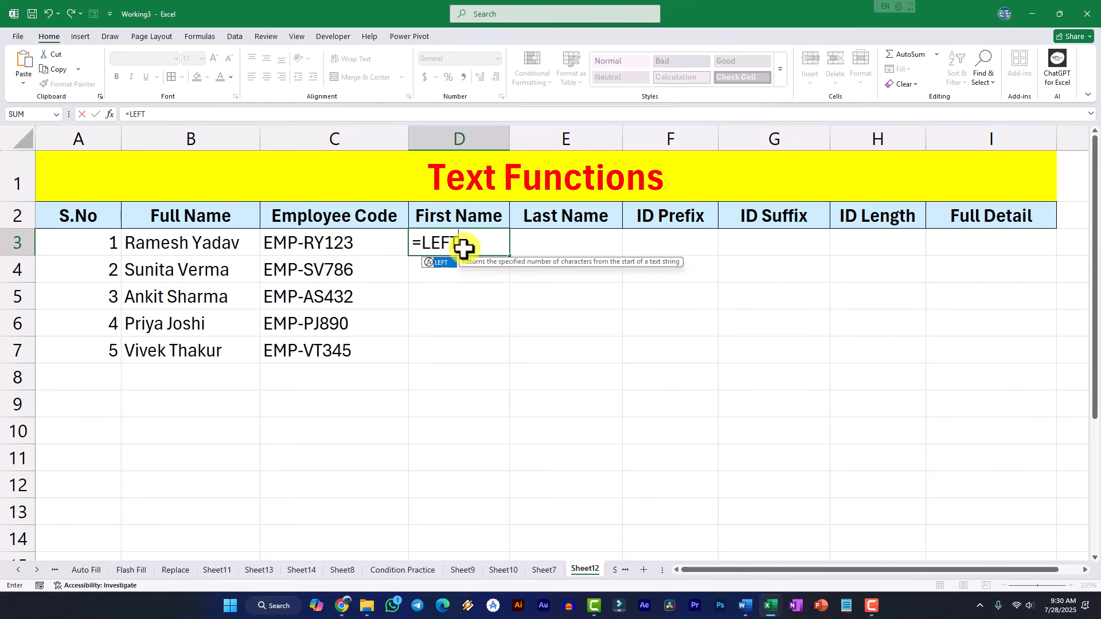
pyautogui.write('(')
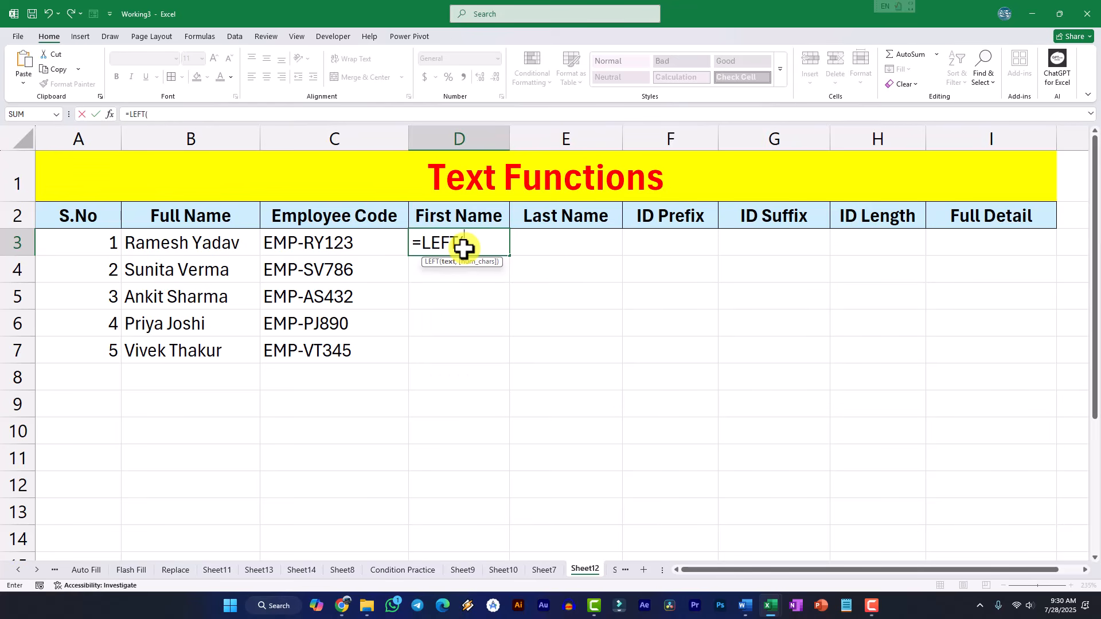
pyautogui.write('B3')
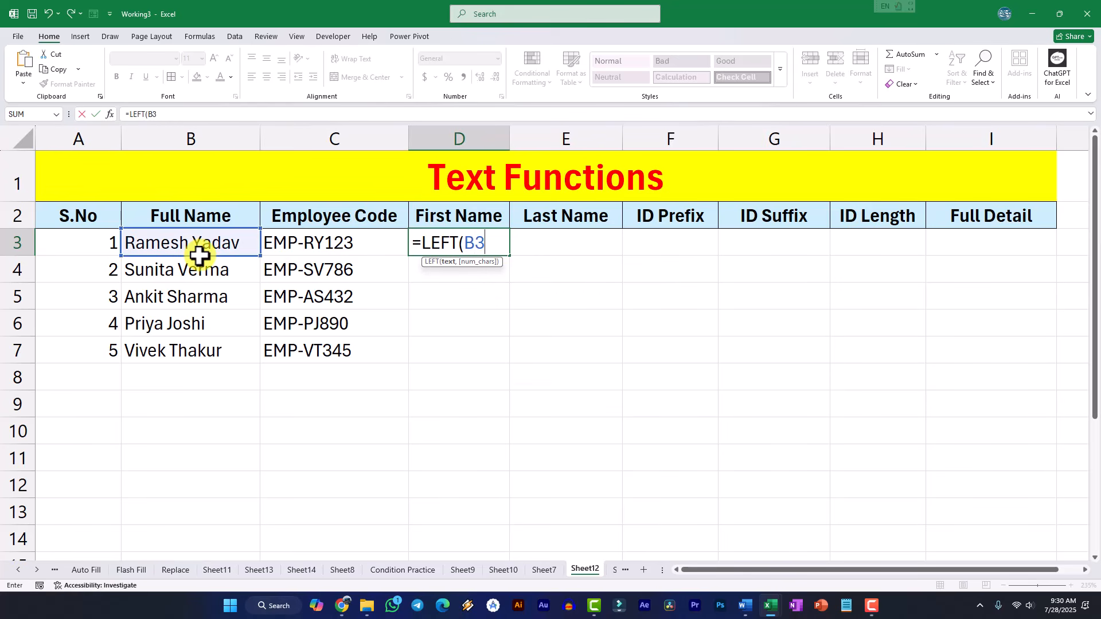
pyautogui.write(', FIND')
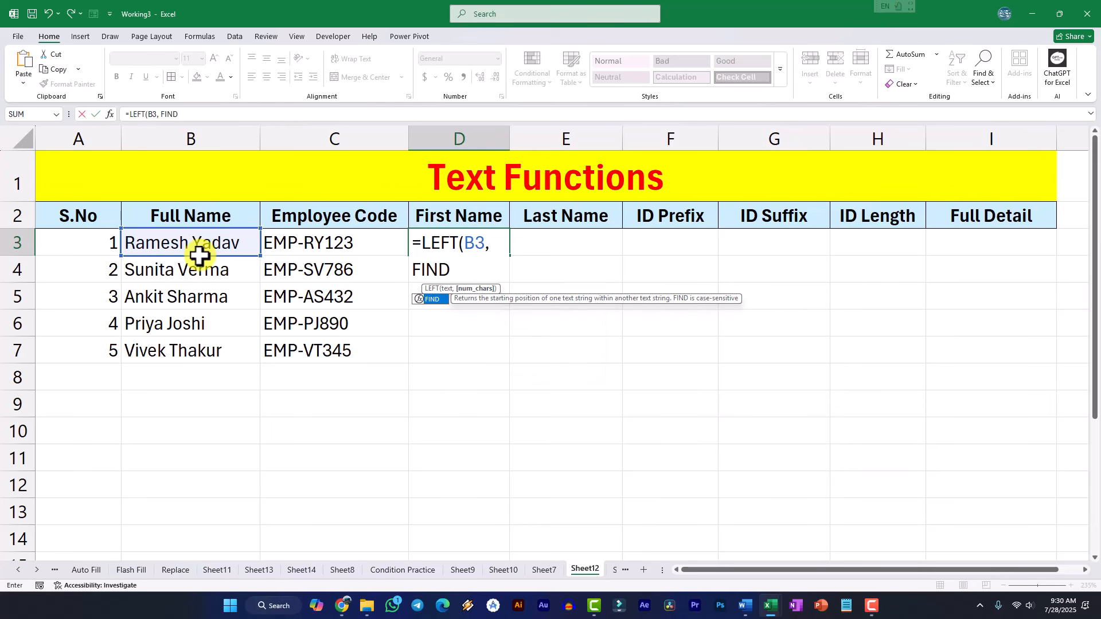
pyautogui.write('(')
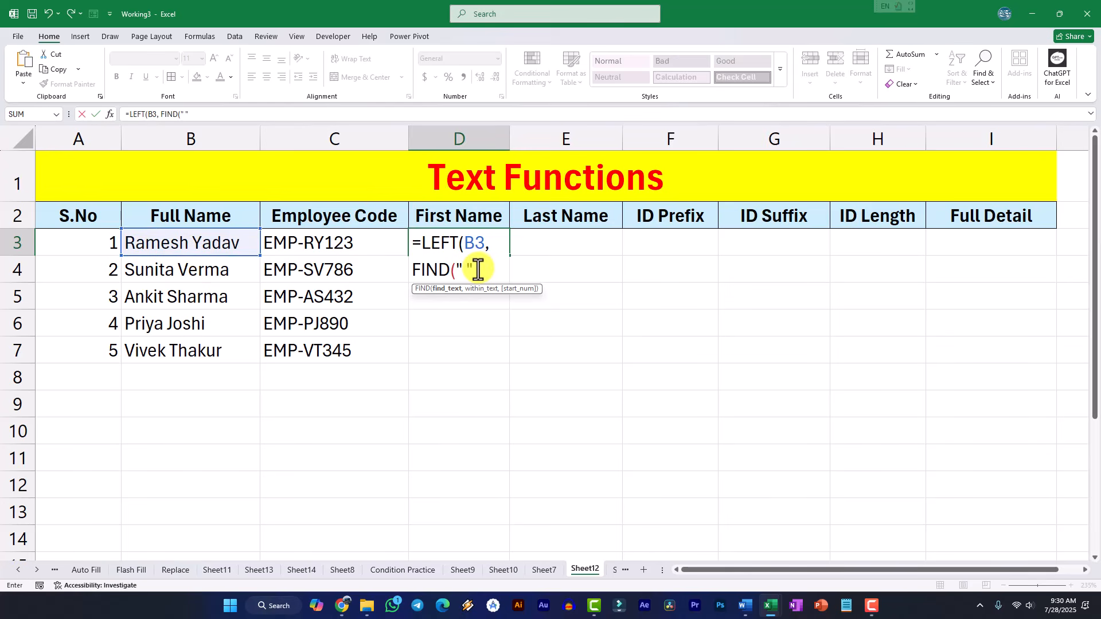
pyautogui.write('" ", B3')
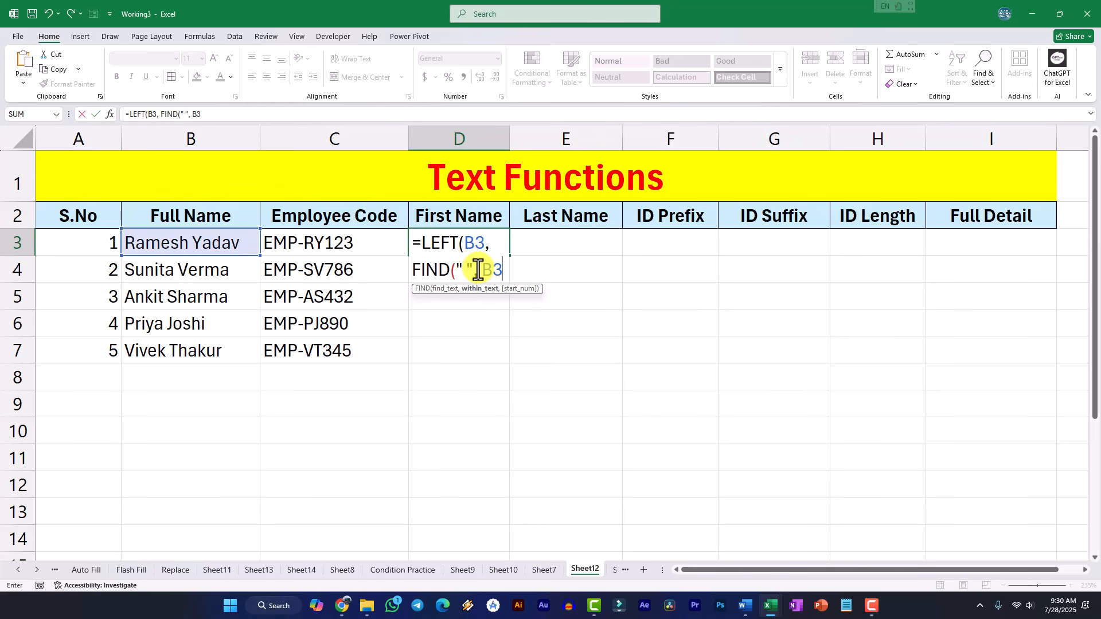
pyautogui.write(')-')
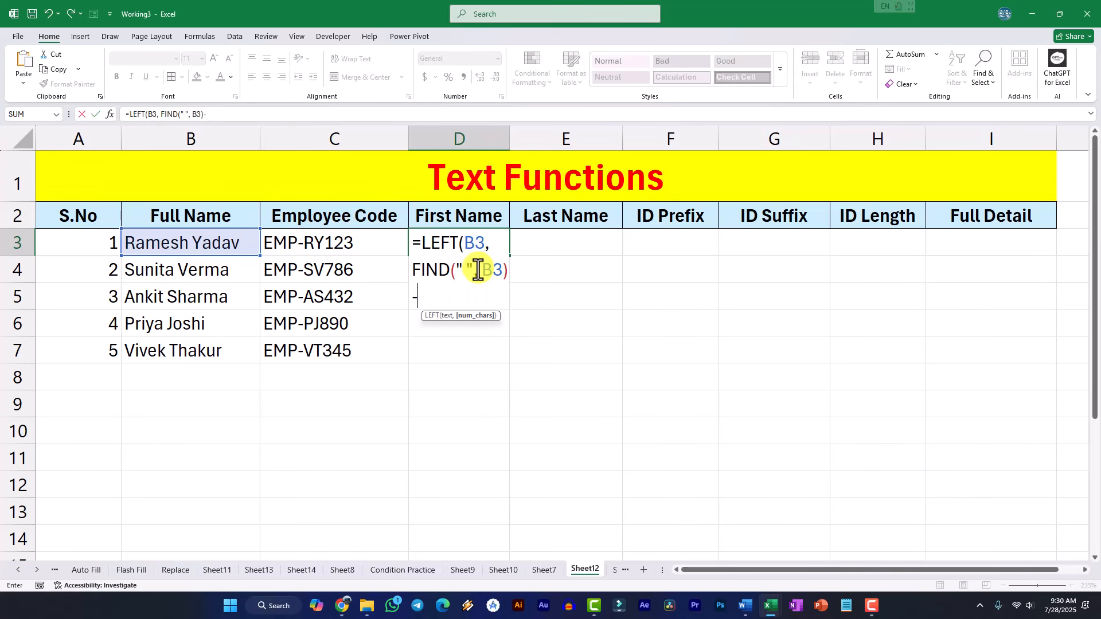
pyautogui.write('1)')
pyautogui.press('Return')
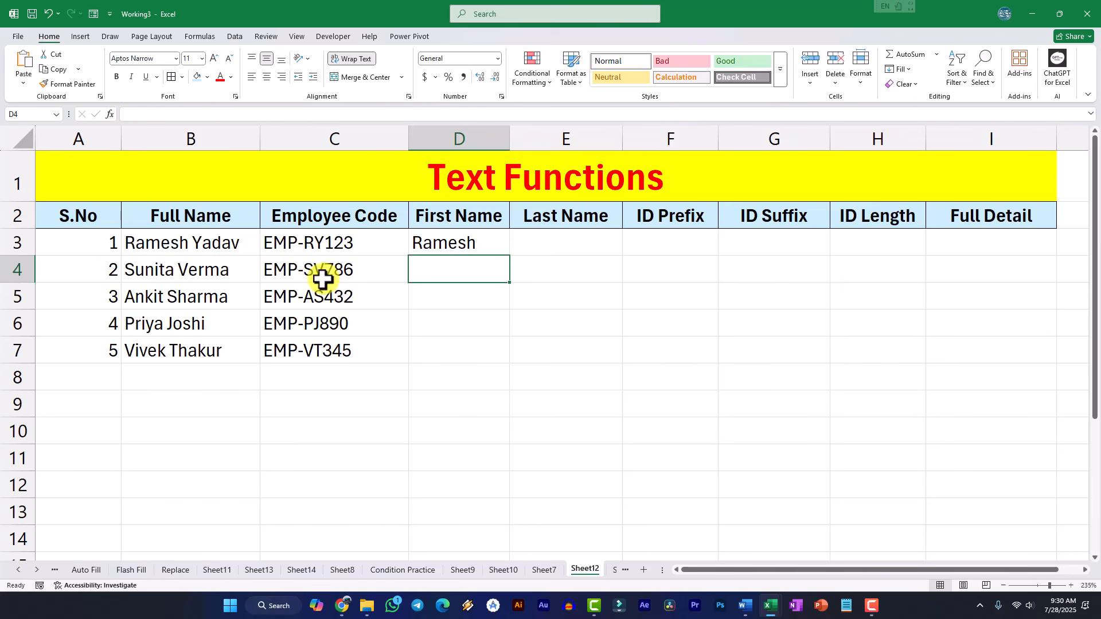
# Review the LEFT and FIND arguments of the first-name formula in D3 and fill it down through D7
pyautogui.click(479, 247)
pyautogui.doubleClick(479, 248)
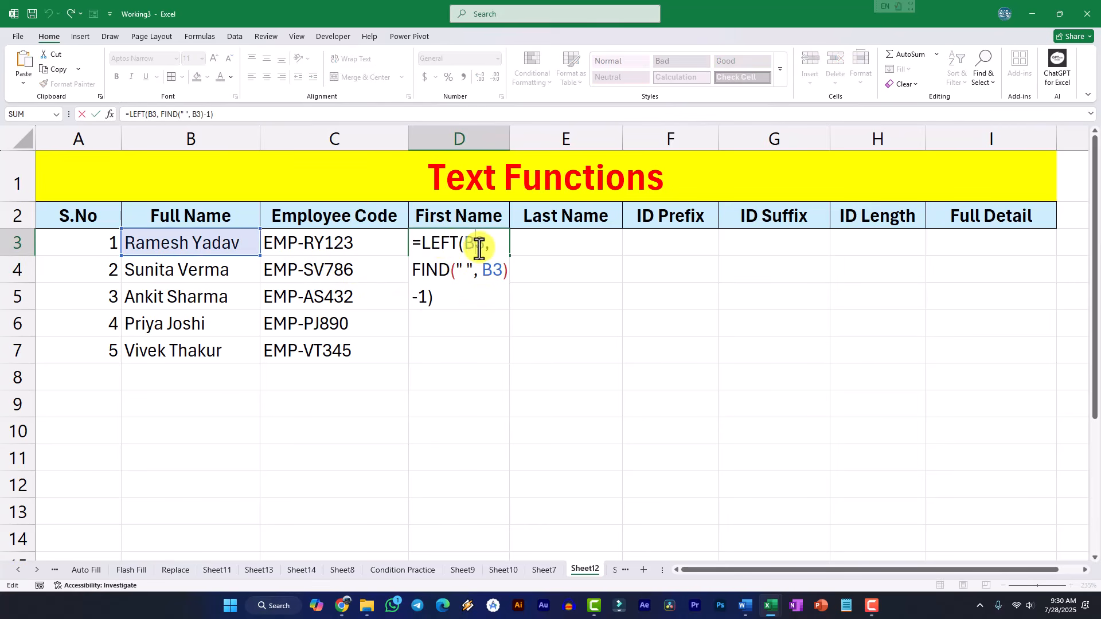
pyautogui.moveTo(459, 244); pyautogui.dragTo(481, 244)
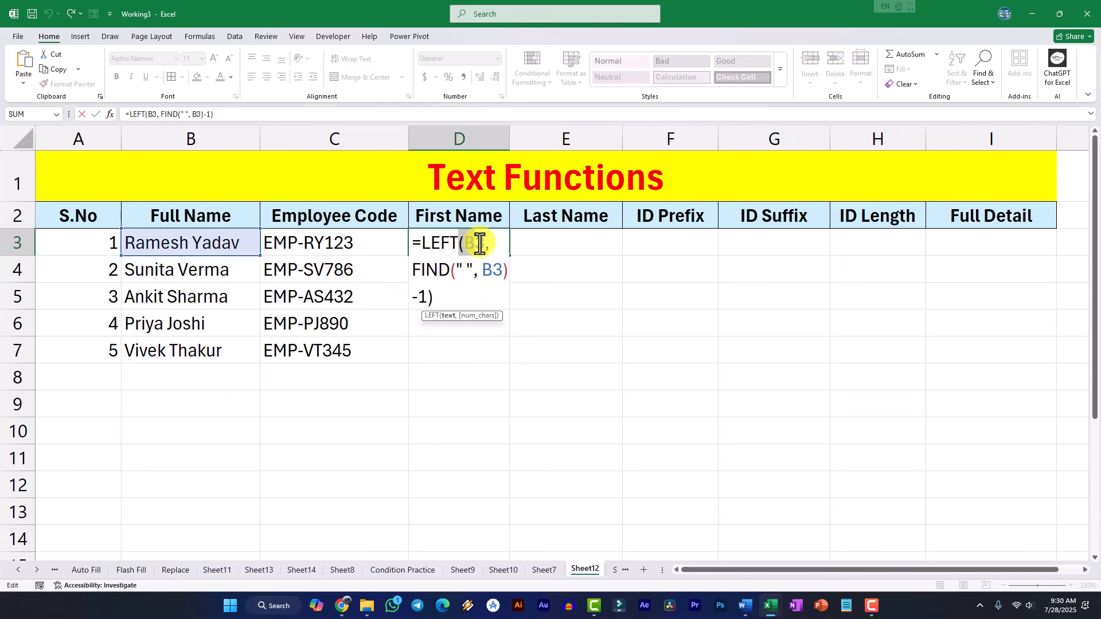
pyautogui.click(459, 269)
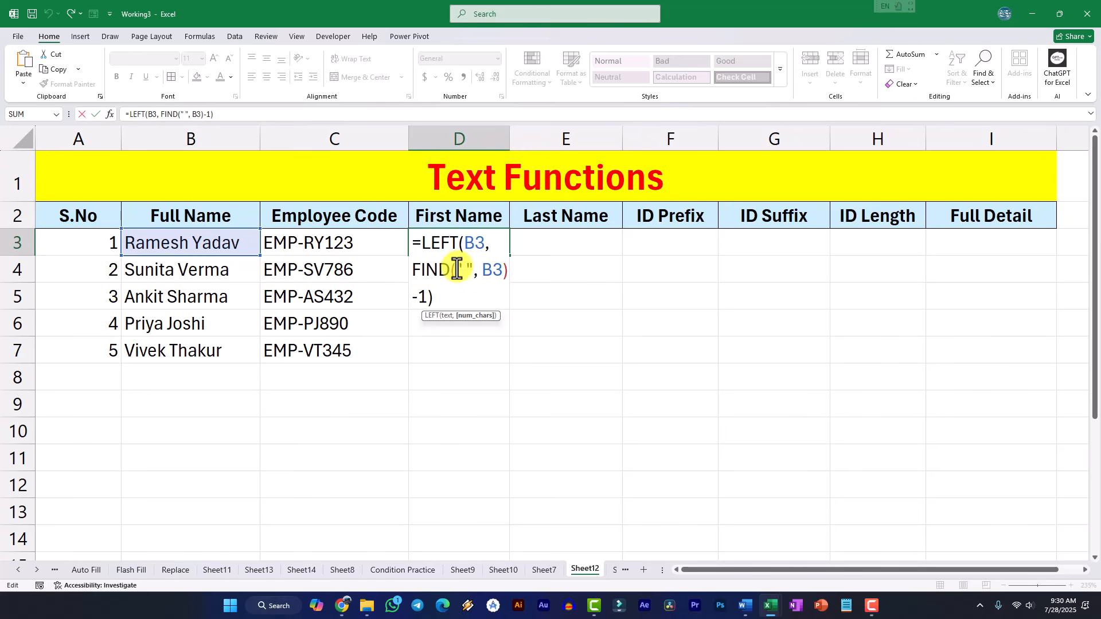
pyautogui.moveTo(457, 269); pyautogui.dragTo(501, 276)
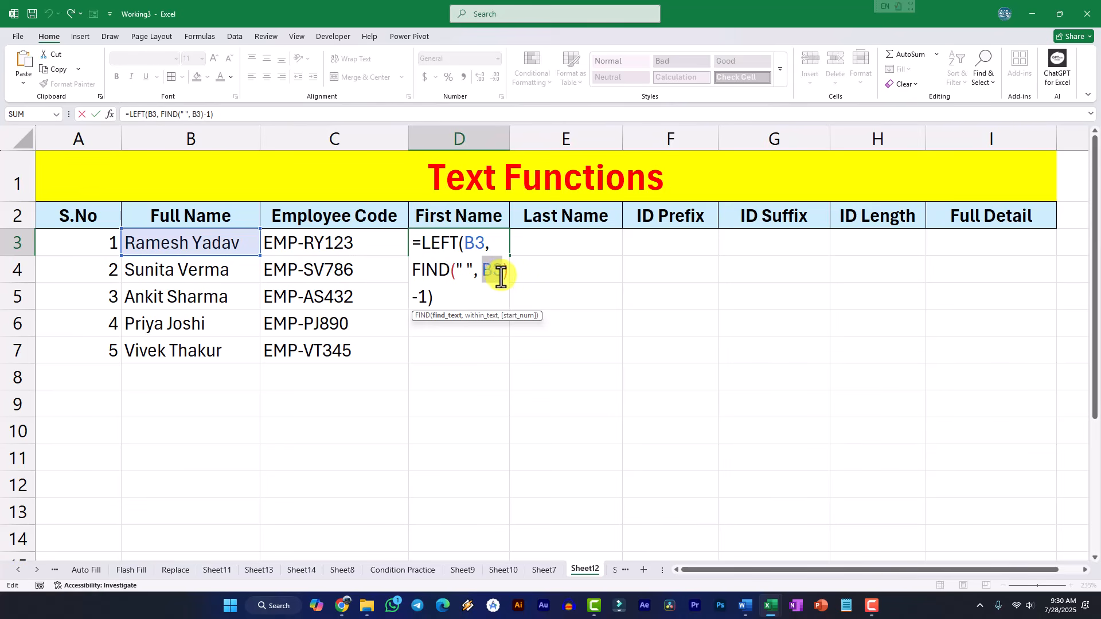
pyautogui.press('Return')
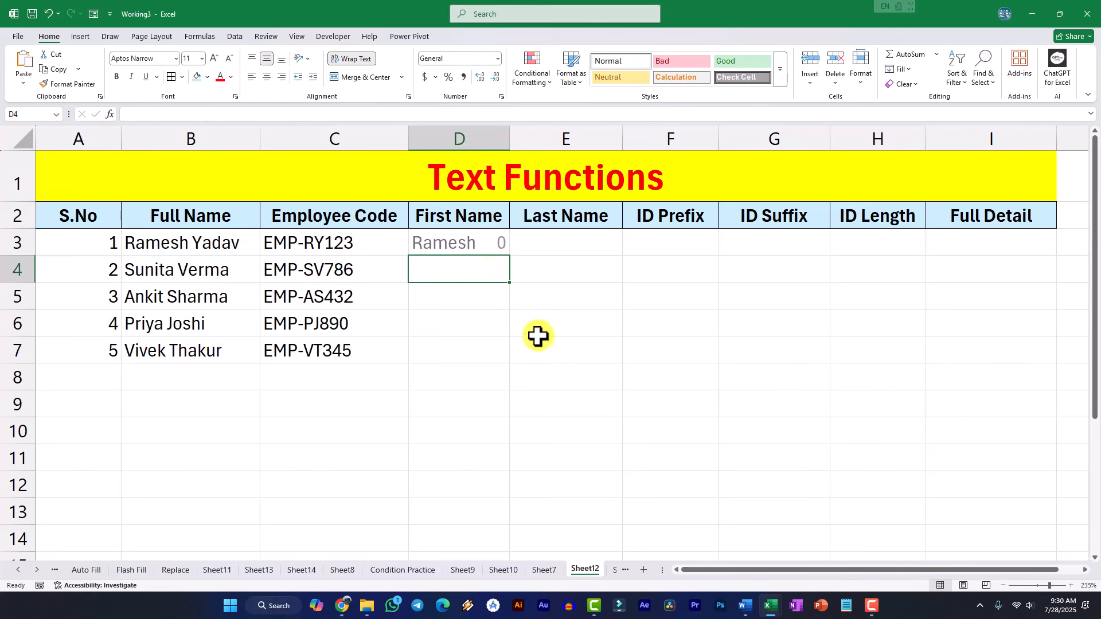
pyautogui.click(495, 243)
pyautogui.moveTo(510, 256); pyautogui.dragTo(511, 364)
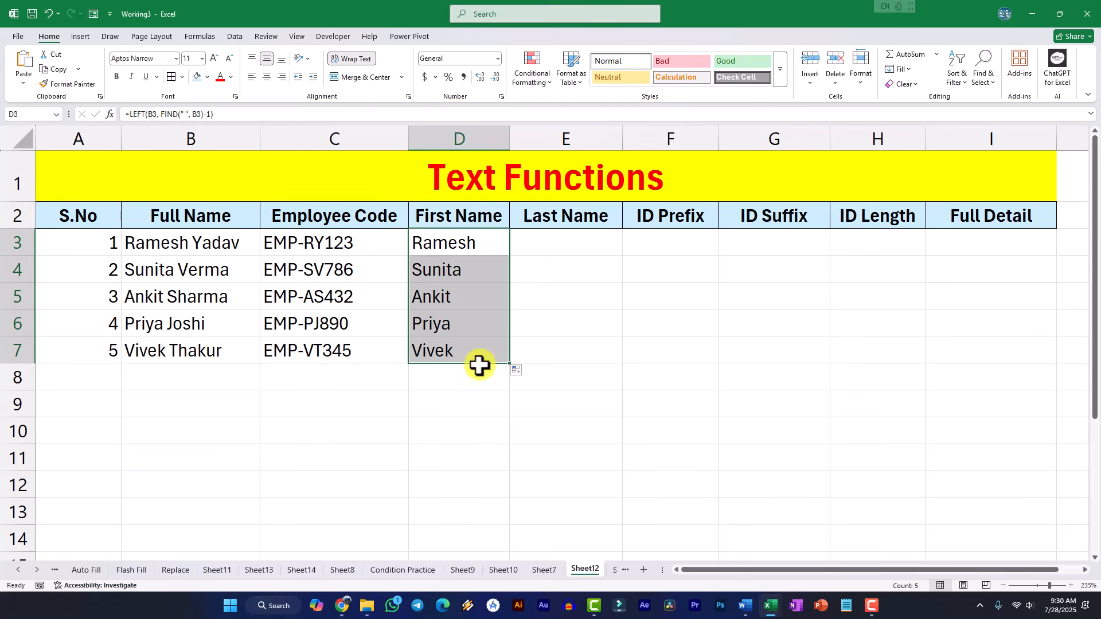
# Extract the last name from the full name in B3 by entering =RIGHT(B3, LEN(B3)-FIND(" ", B3)) in E3
pyautogui.click(566, 244)
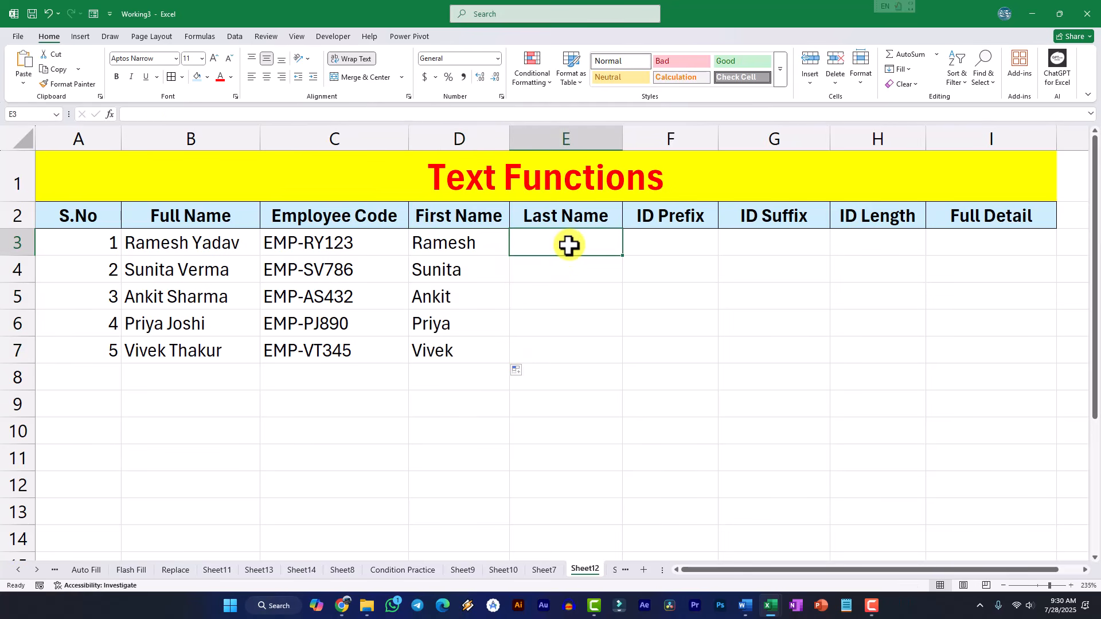
pyautogui.write('=RIGHT')
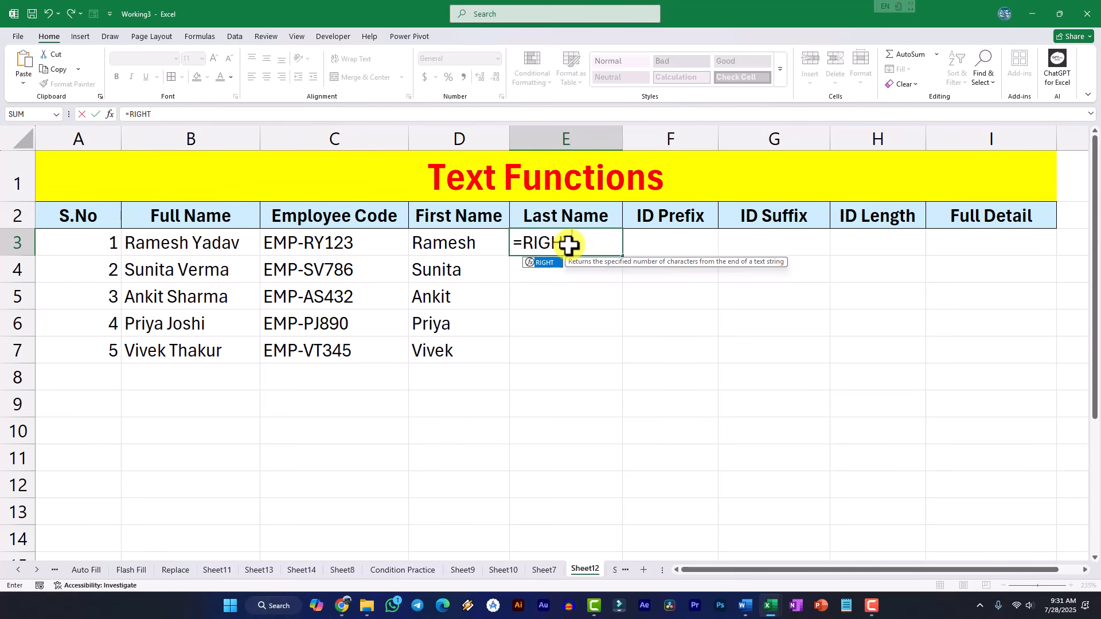
pyautogui.write('(')
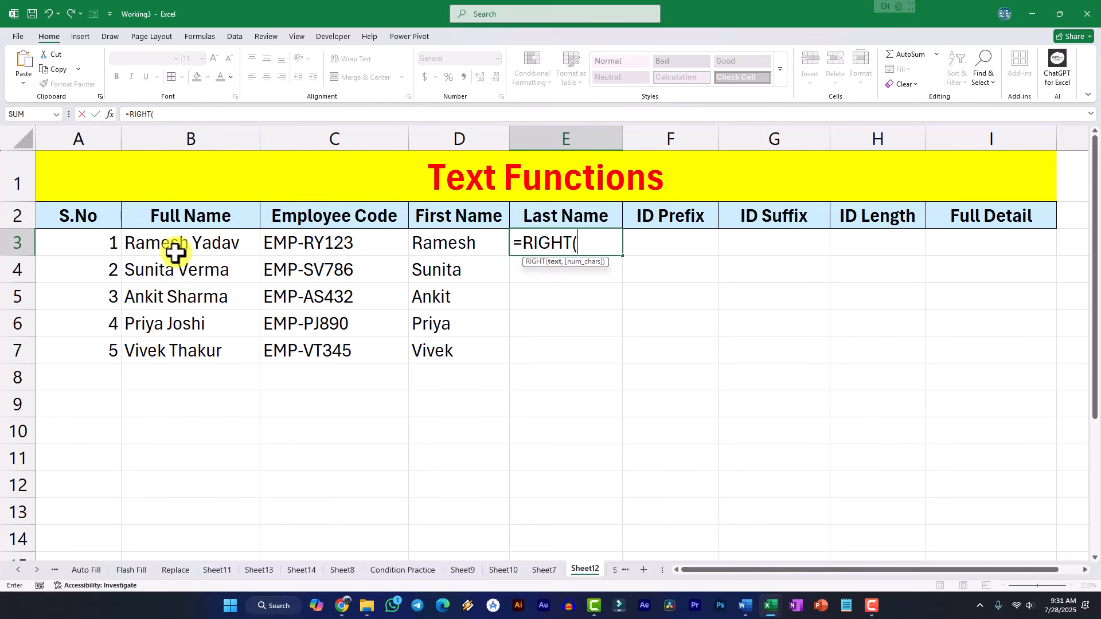
pyautogui.write('B3')
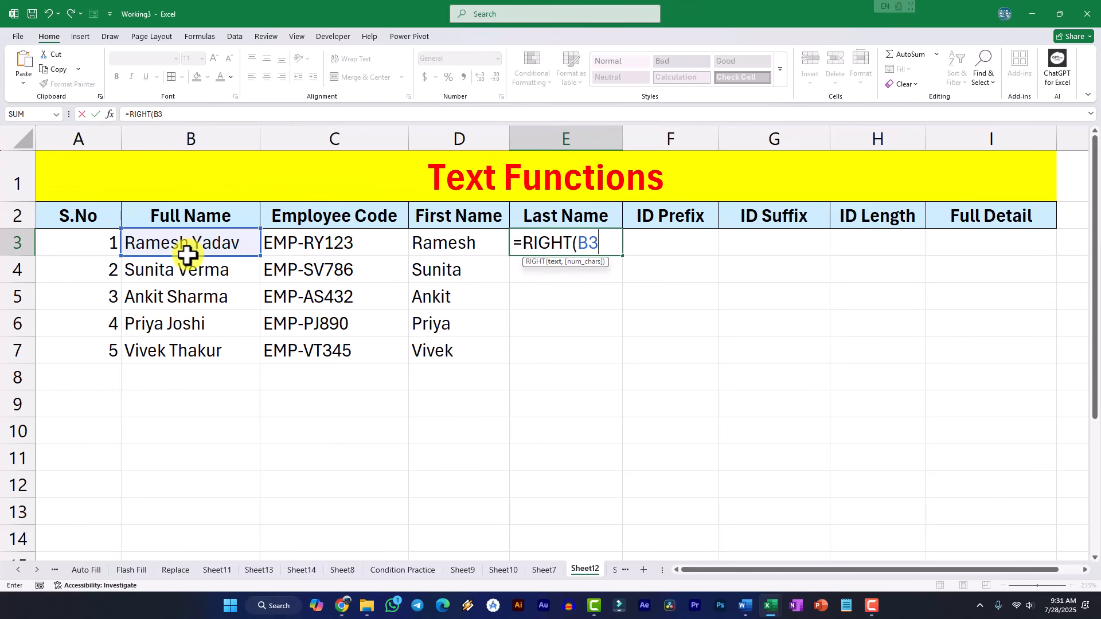
pyautogui.write(', LEN')
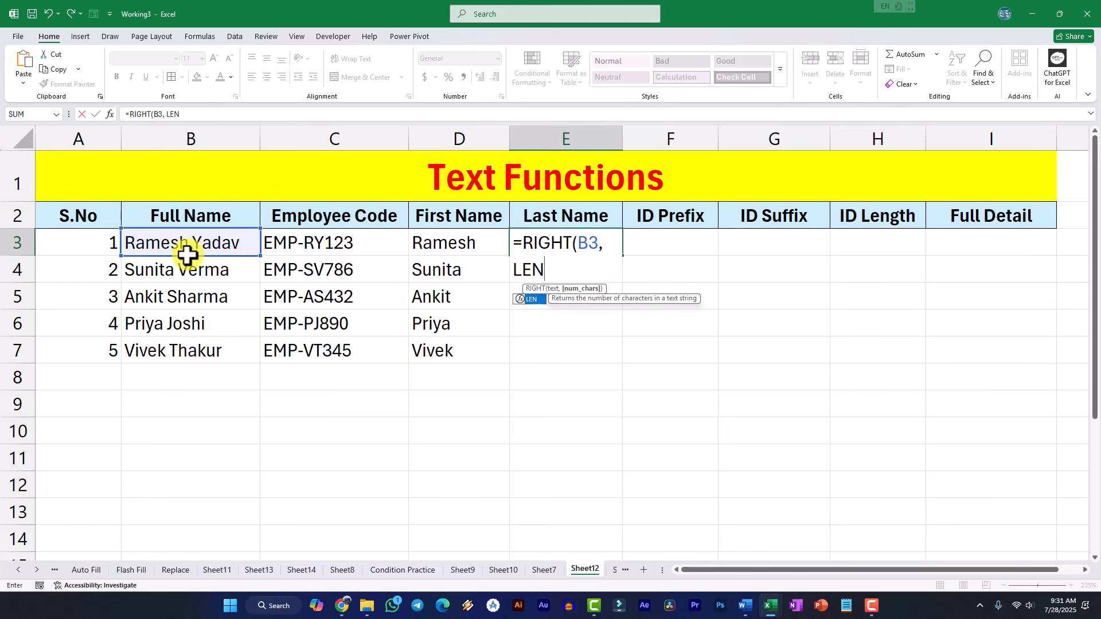
pyautogui.write('(')
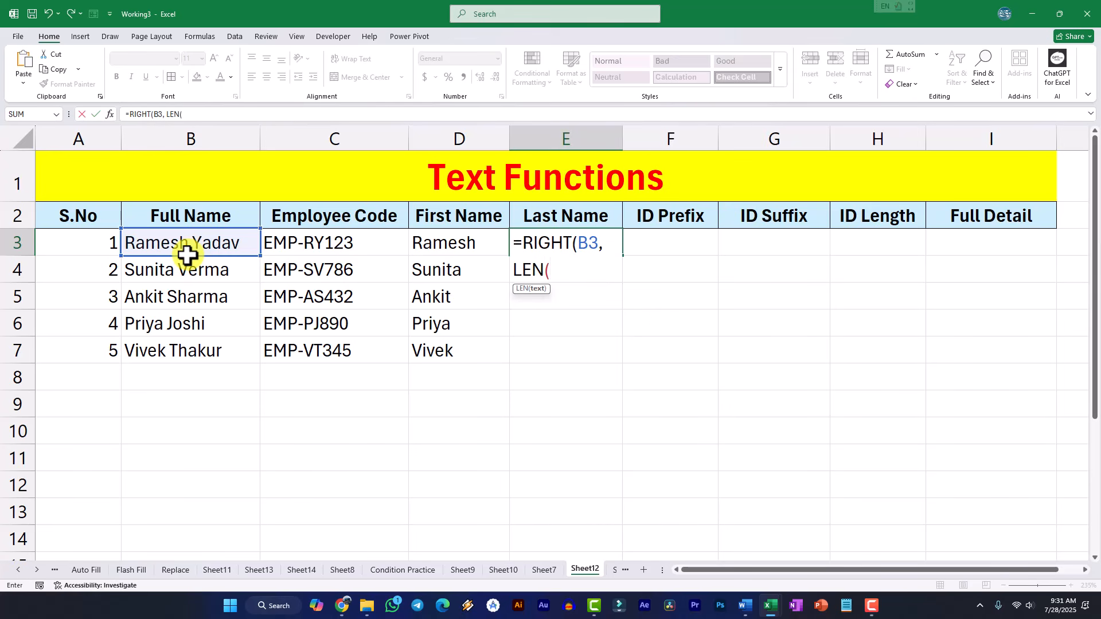
pyautogui.write('B3)')
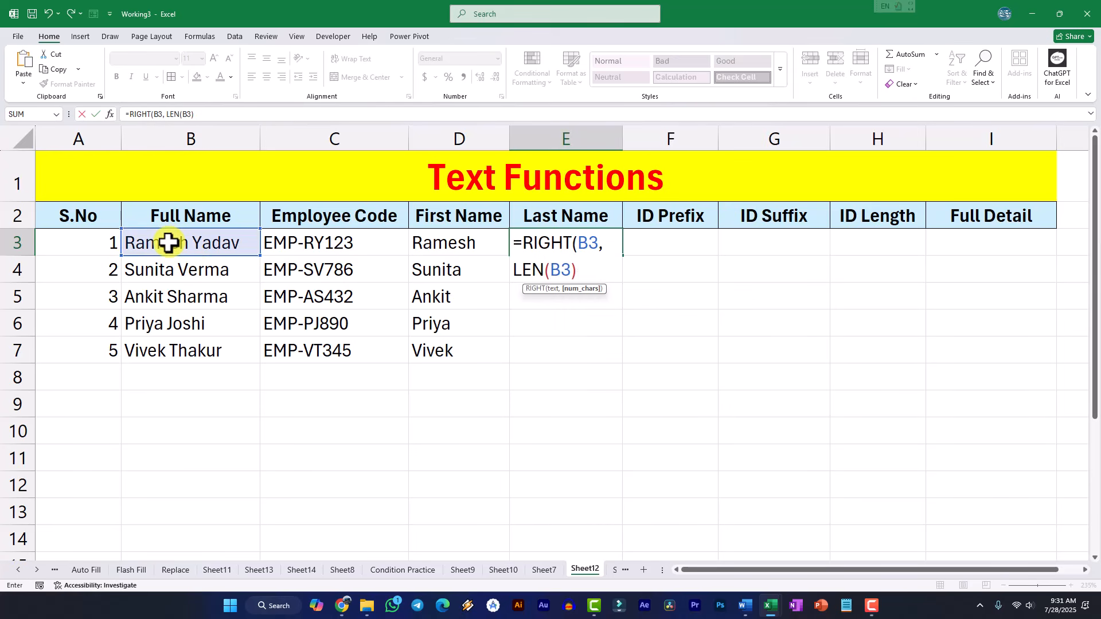
pyautogui.write('-FIND')
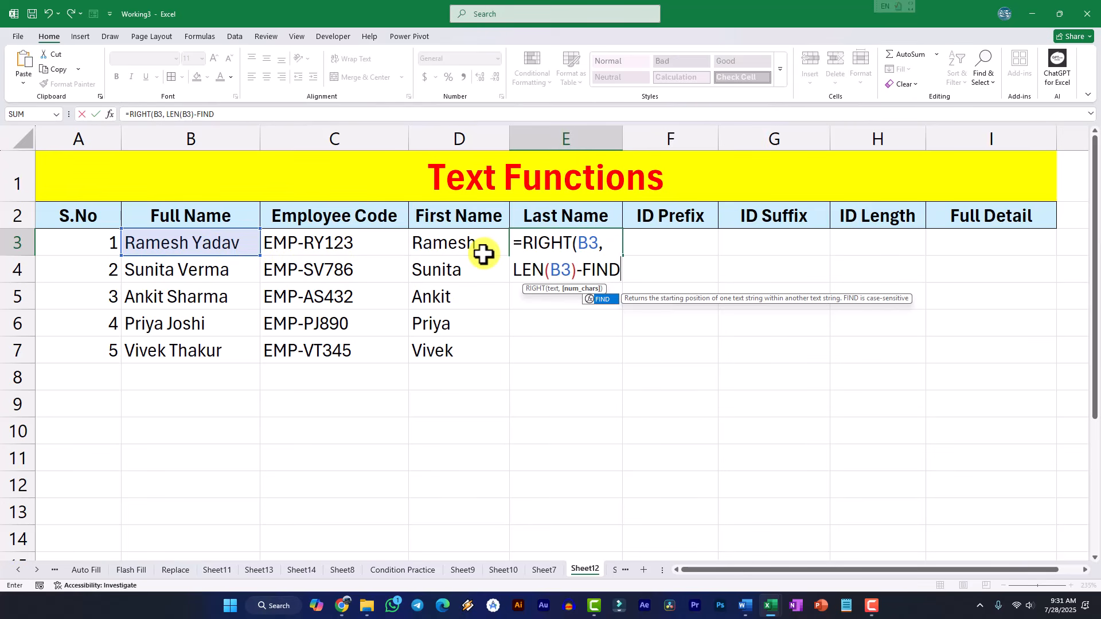
pyautogui.write('"')
pyautogui.press('BackSpace')
pyautogui.write('(')
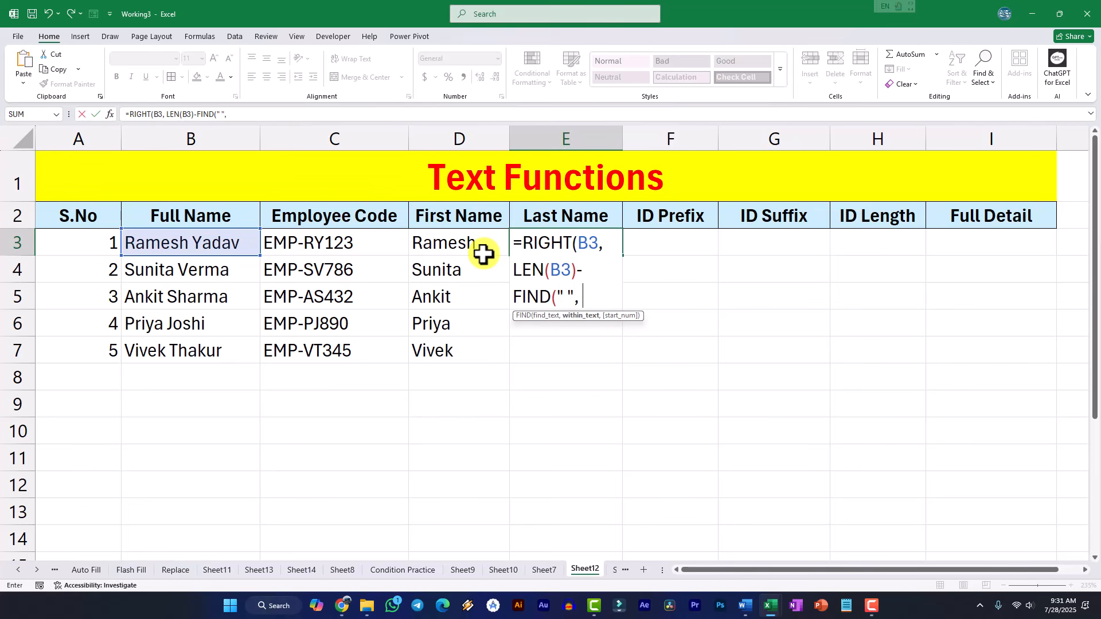
pyautogui.write('" ", B3')
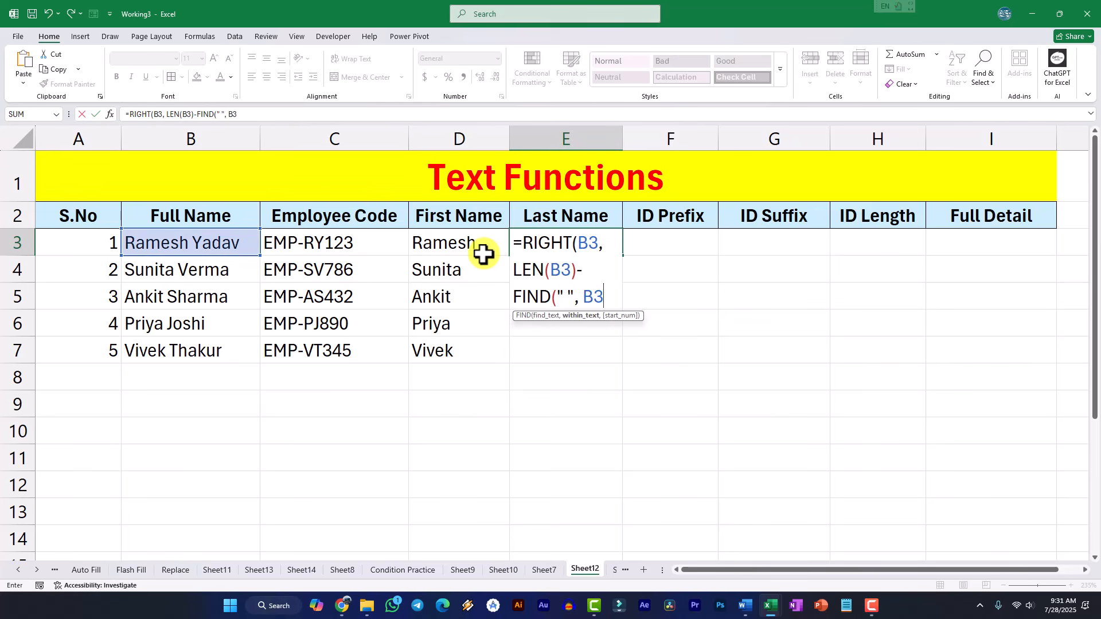
pyautogui.write(')')
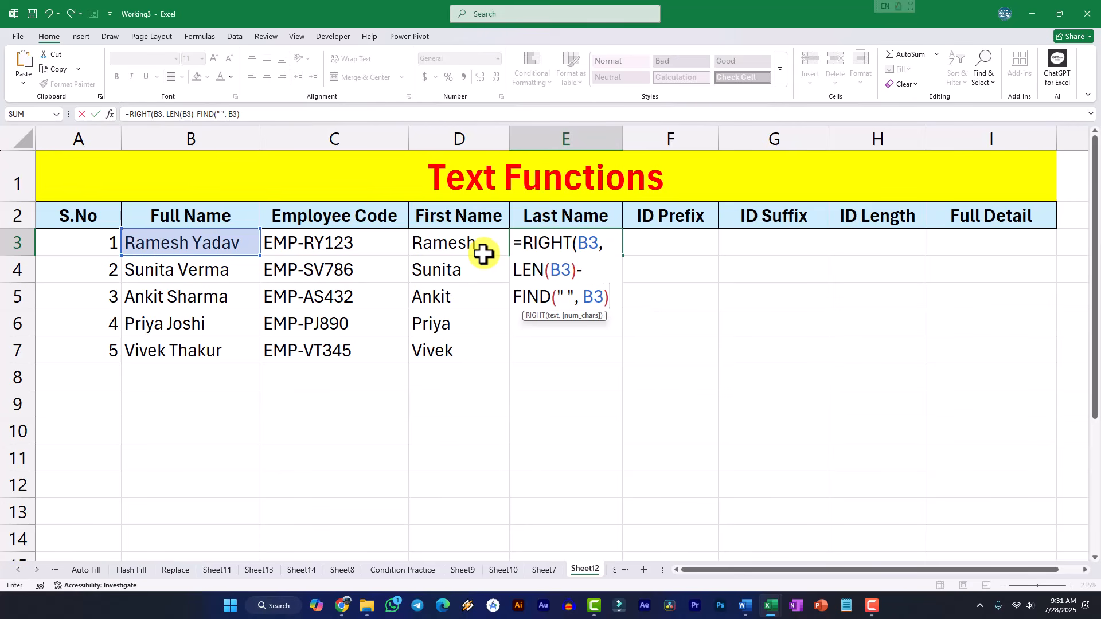
pyautogui.write(')')
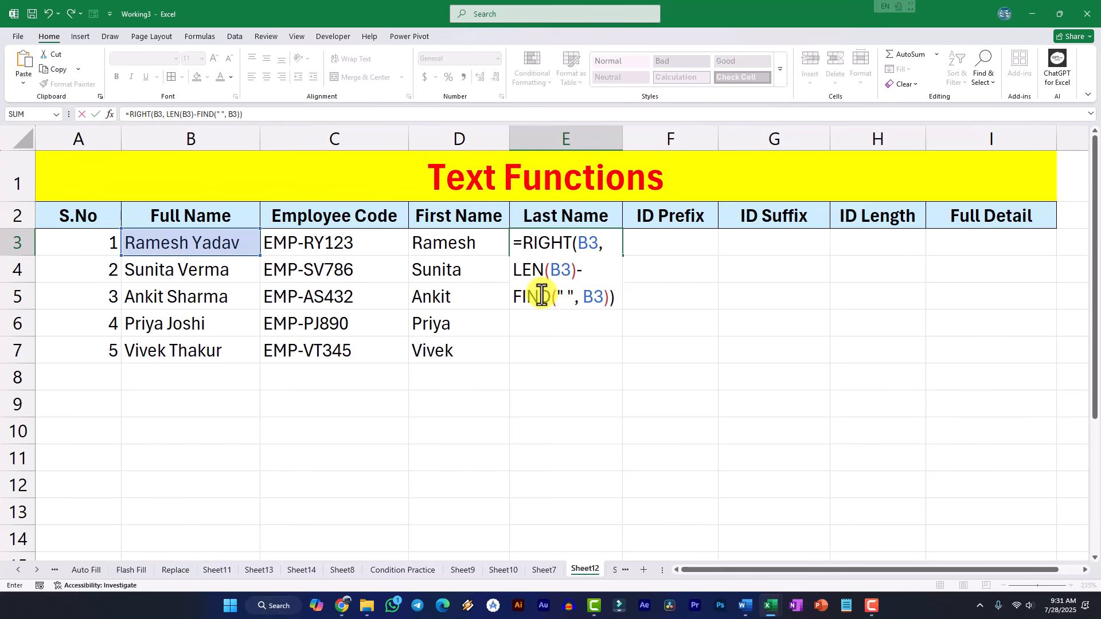
pyautogui.moveTo(557, 295); pyautogui.dragTo(572, 296)
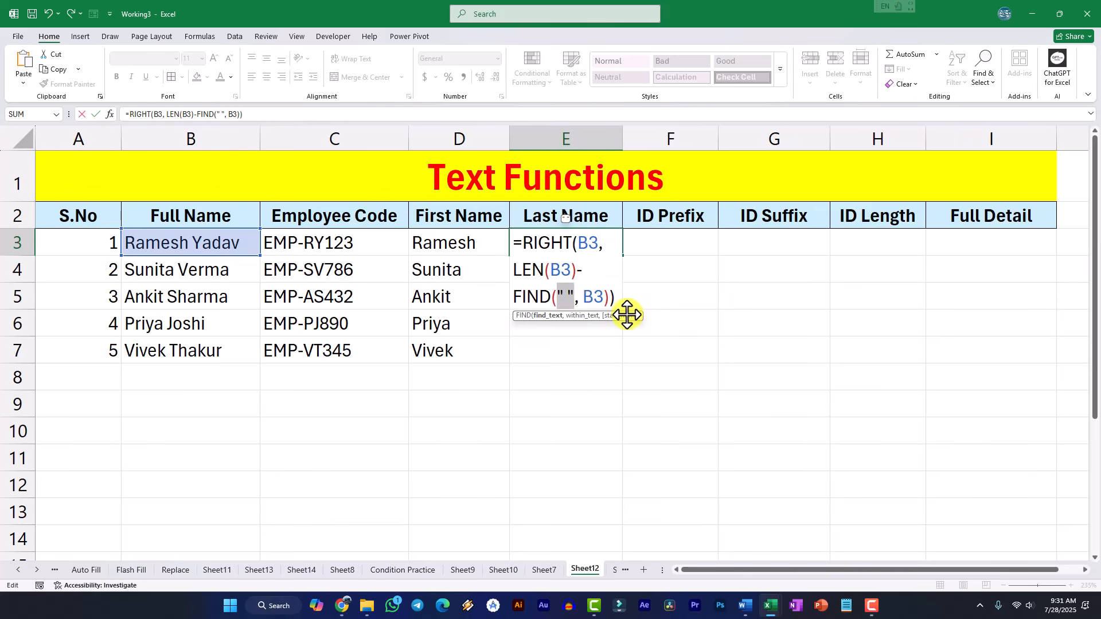
pyautogui.press('Return')
# Compare the formulas in E3 and D3 and fill the last-name formula from E3 down through E7
pyautogui.doubleClick(567, 248)
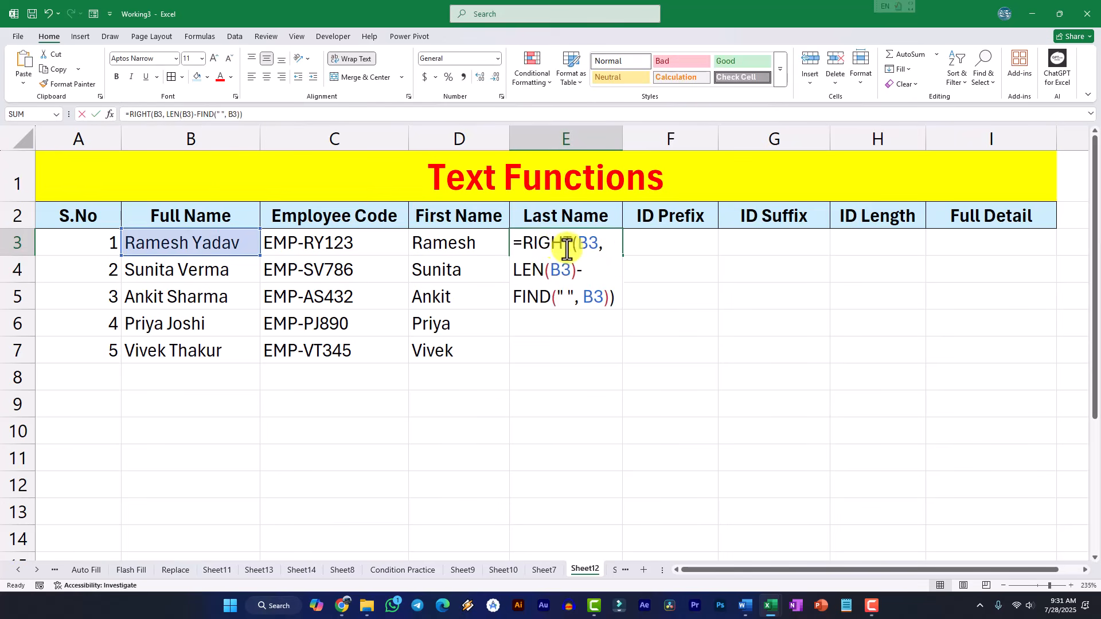
pyautogui.press('Return')
pyautogui.doubleClick(459, 241)
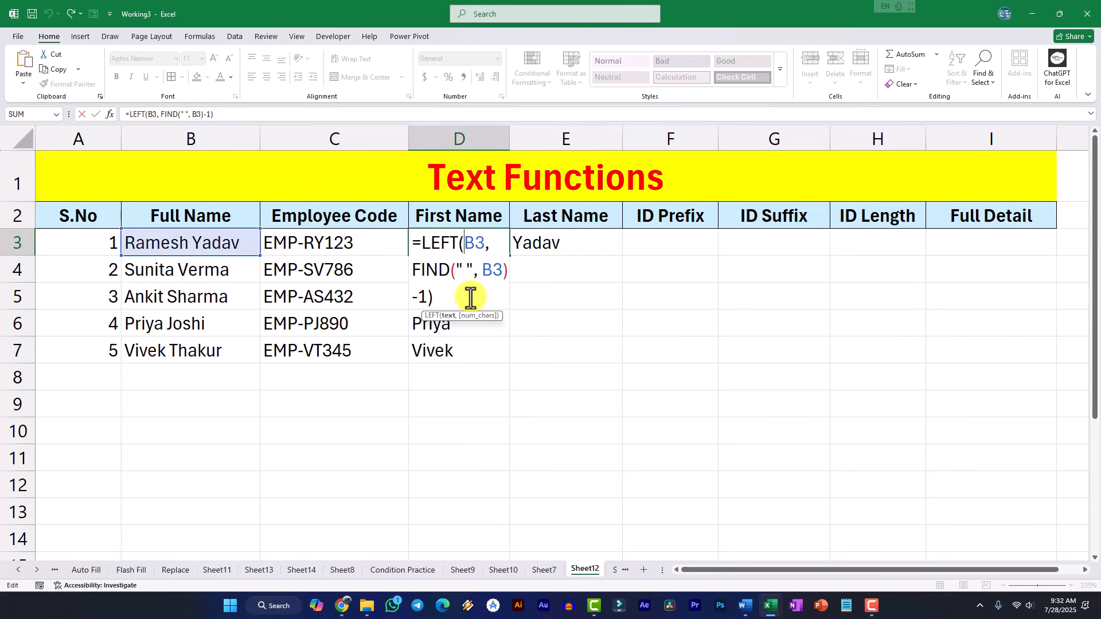
pyautogui.press('Return')
pyautogui.click(560, 244)
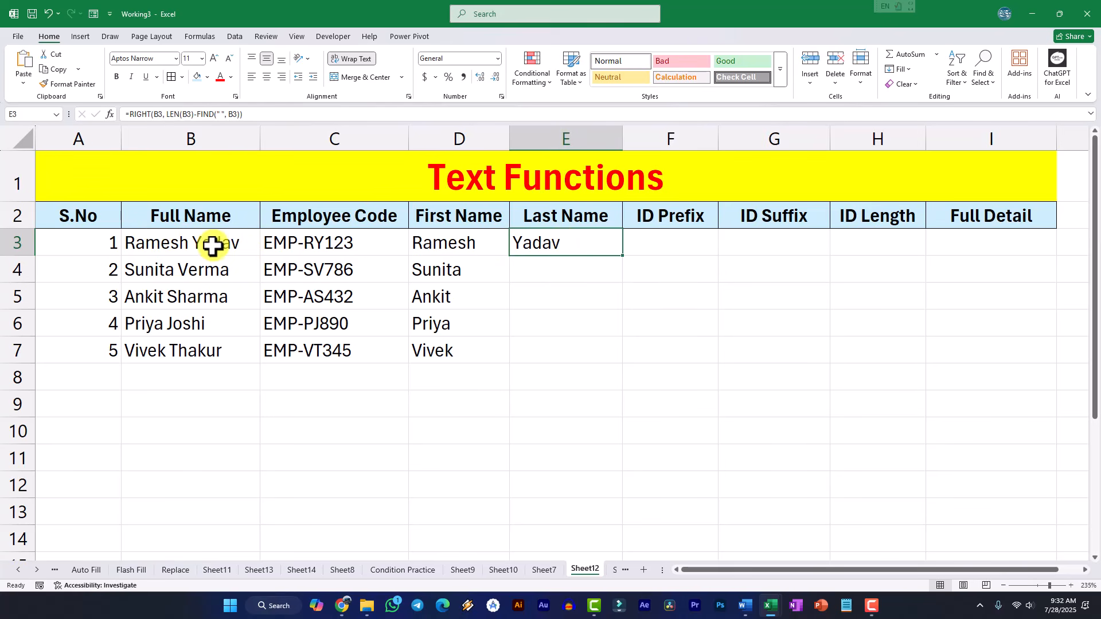
pyautogui.moveTo(623, 257); pyautogui.dragTo(625, 362)
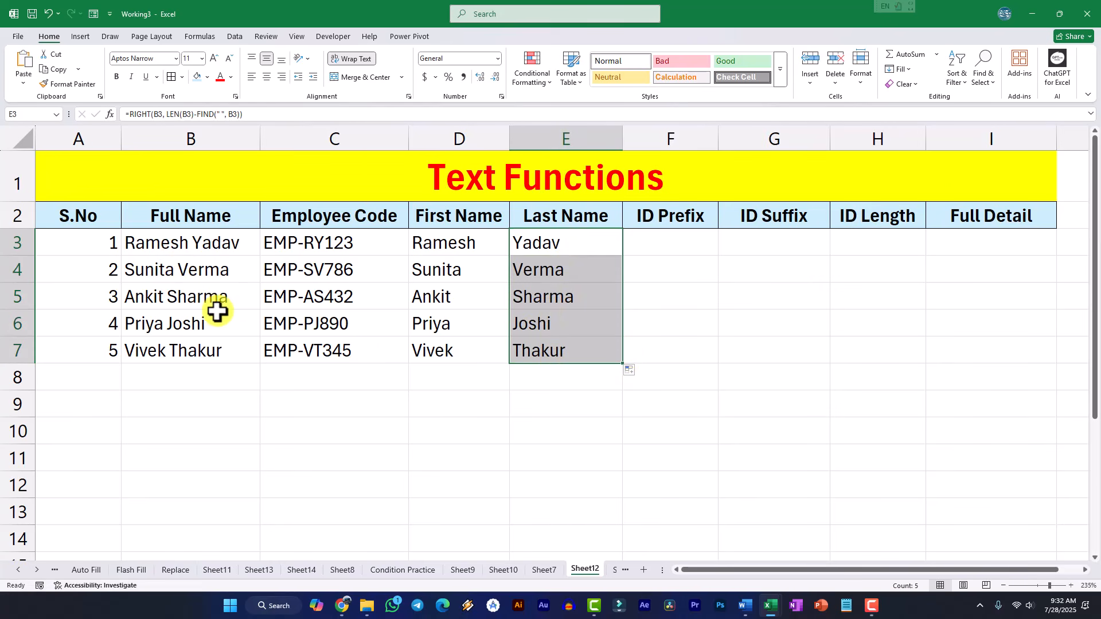
# Extract the ID prefix from the employee code with =LEFT(C3, 3) in F3 and fill the formula down through F7
pyautogui.click(672, 248)
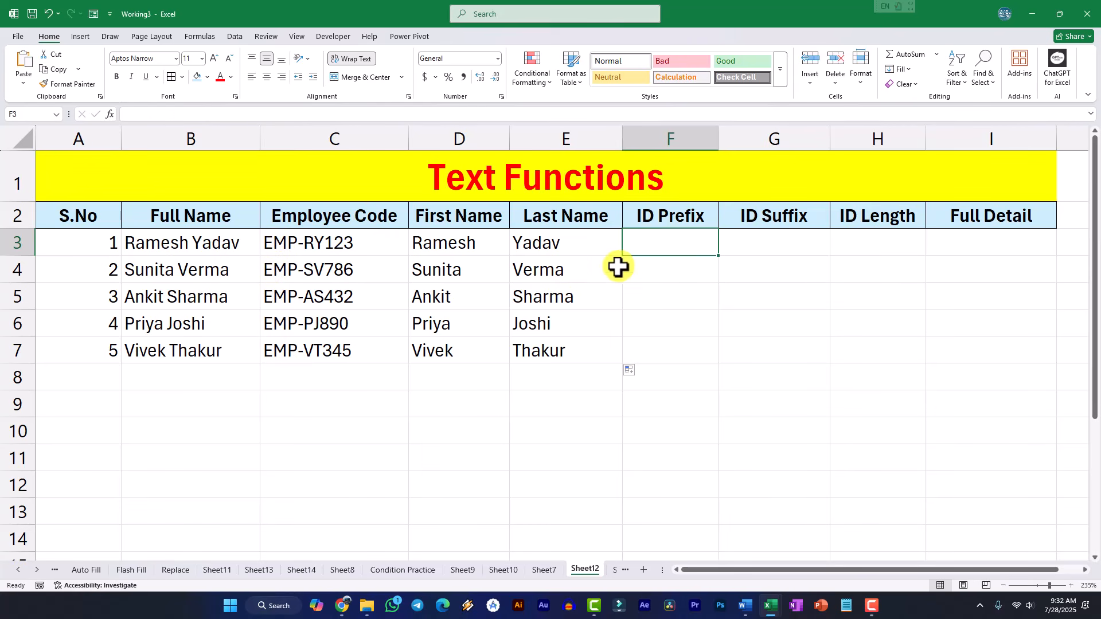
pyautogui.write('=LEFT')
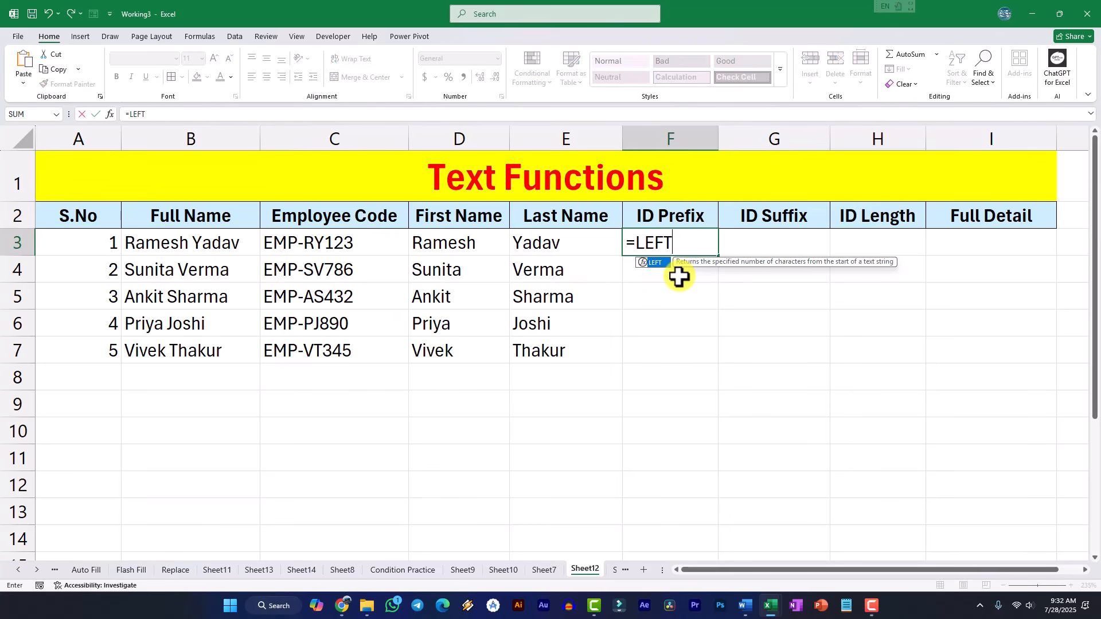
pyautogui.write('(')
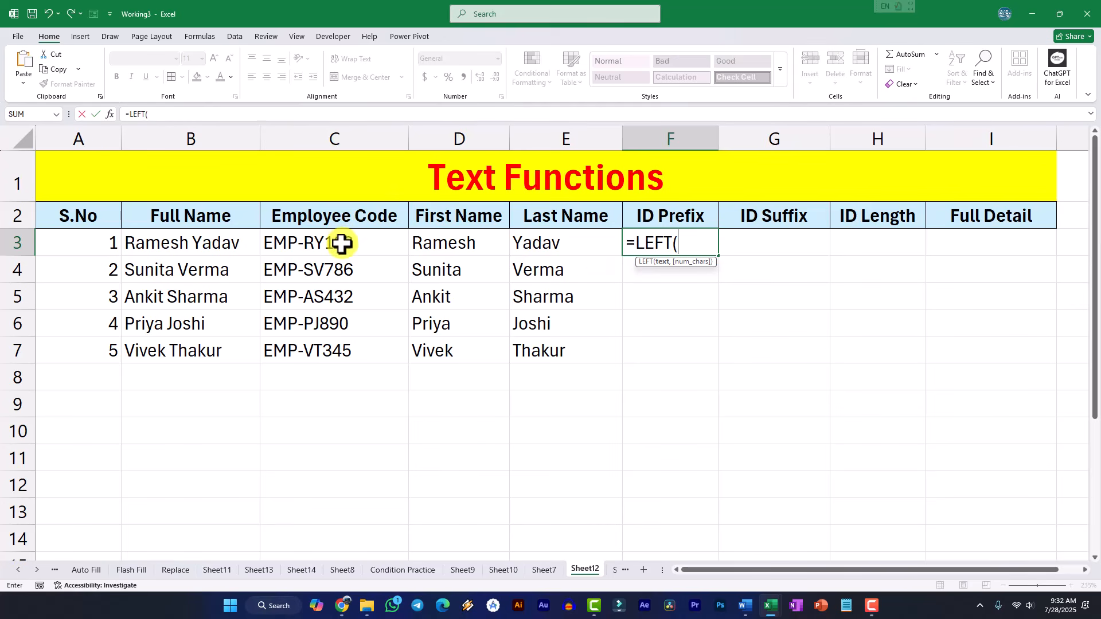
pyautogui.write('C3')
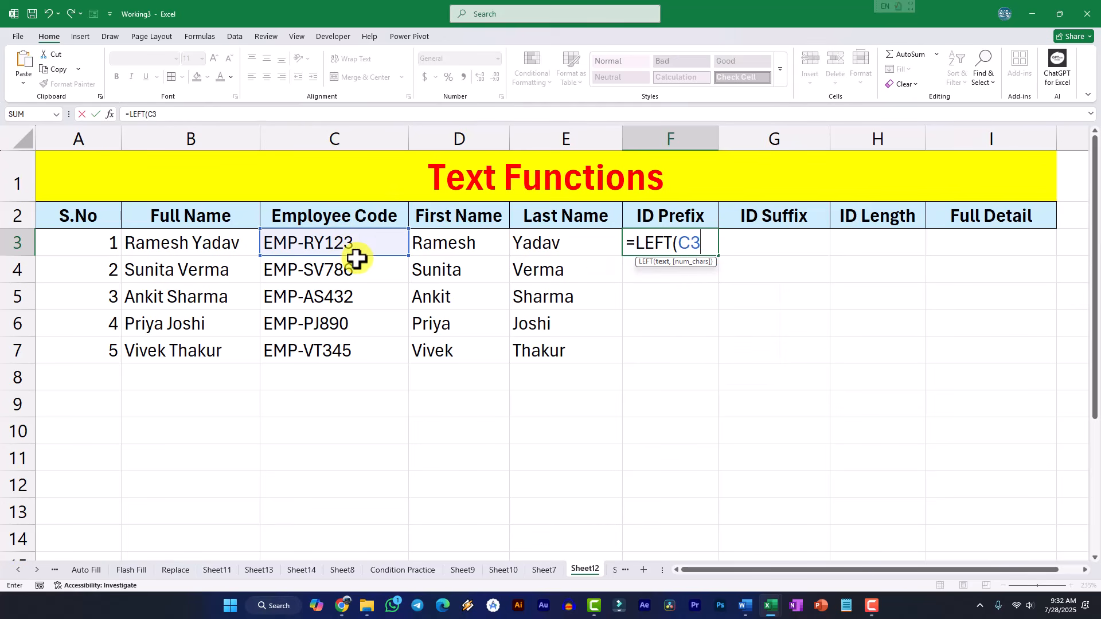
pyautogui.write(', 3')
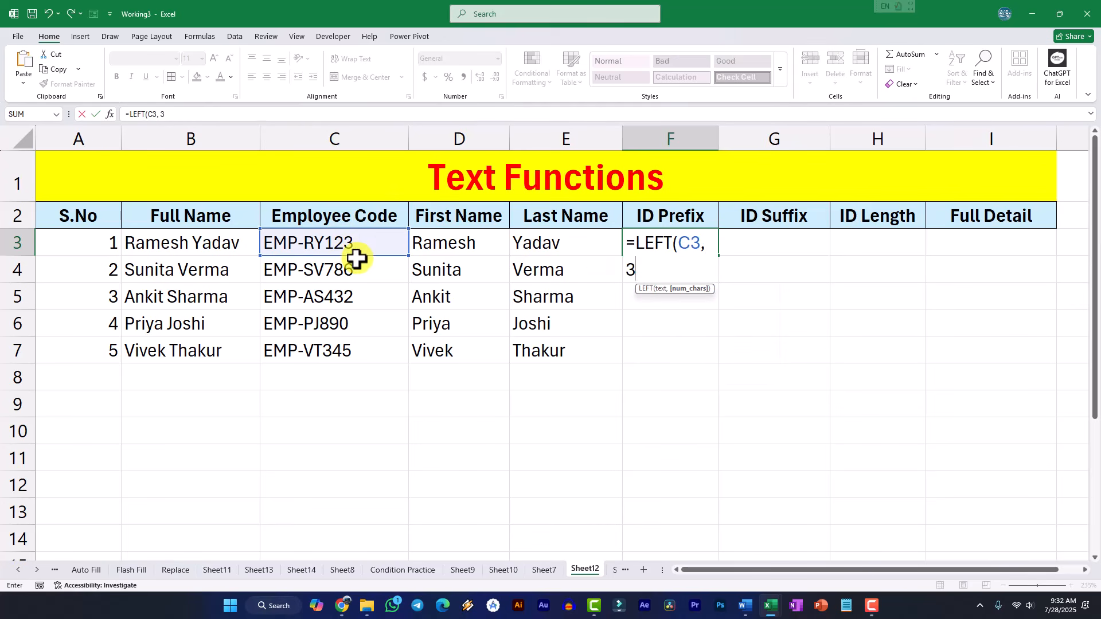
pyautogui.write(')')
pyautogui.press('Return')
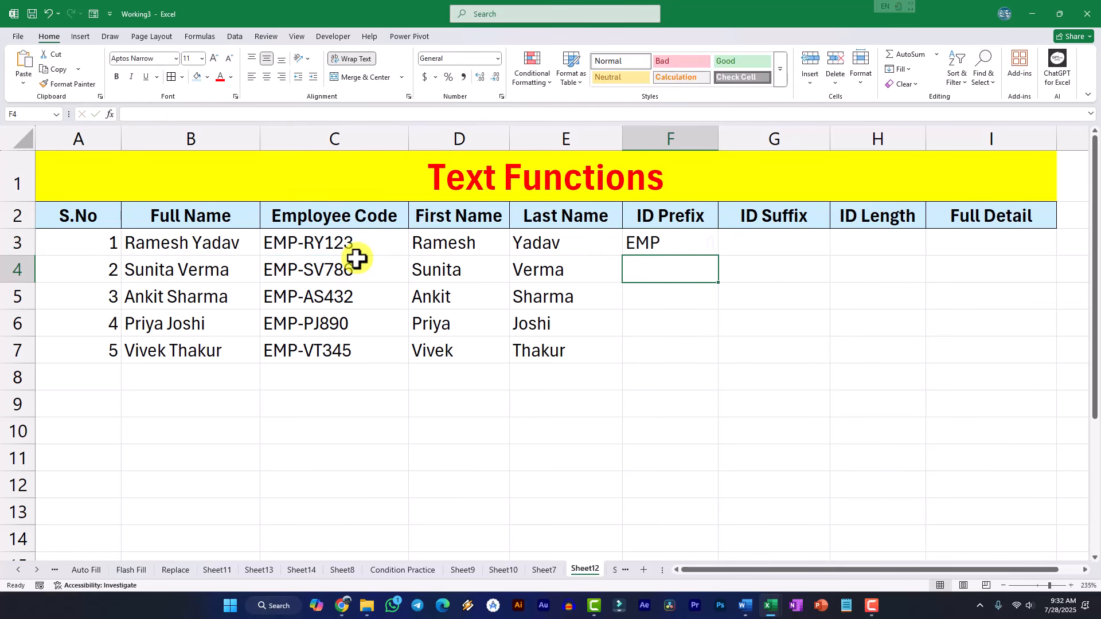
pyautogui.click(706, 251)
pyautogui.moveTo(718, 256); pyautogui.dragTo(711, 359)
# Extract the ID suffix from the employee code with =RIGHT(C3, 5) in G3 and fill the formula down through G7
pyautogui.click(777, 251)
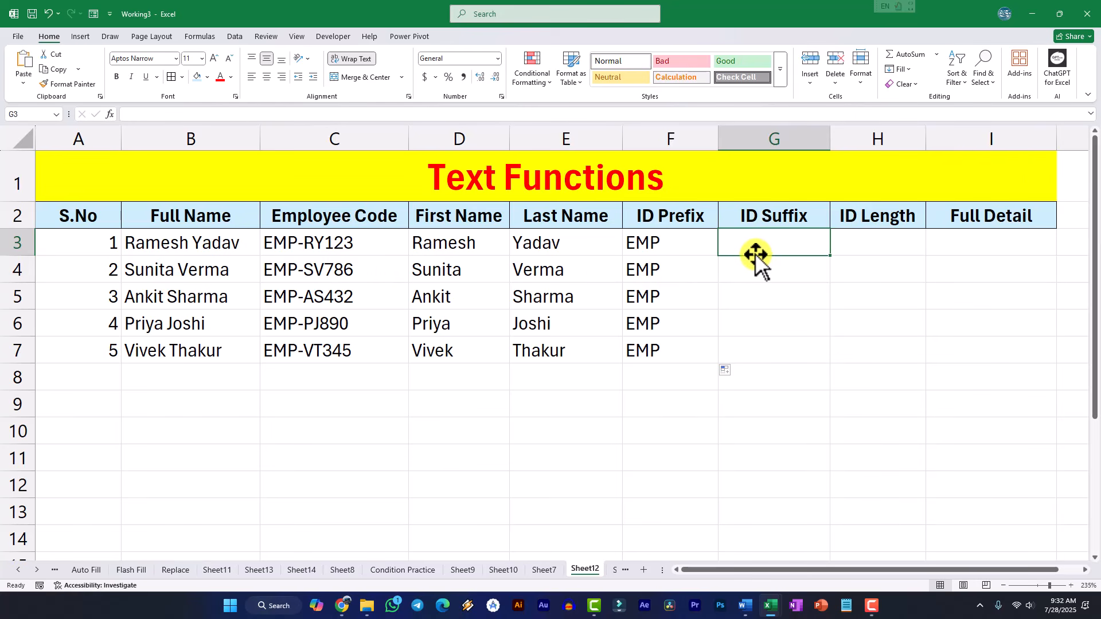
pyautogui.write('=RIGHT(')
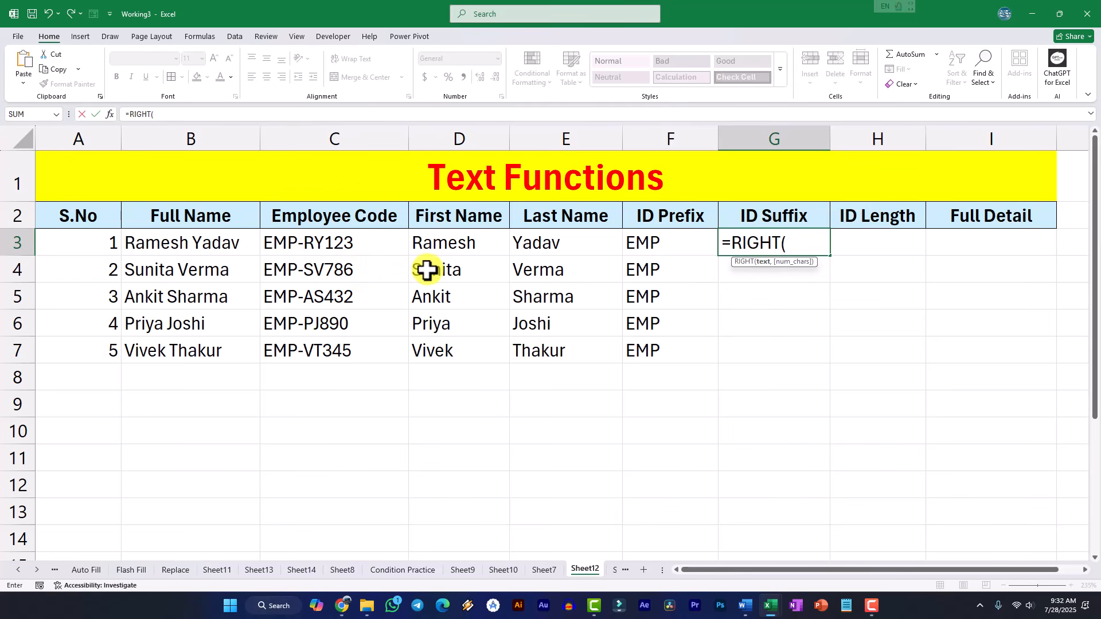
pyautogui.write('C3')
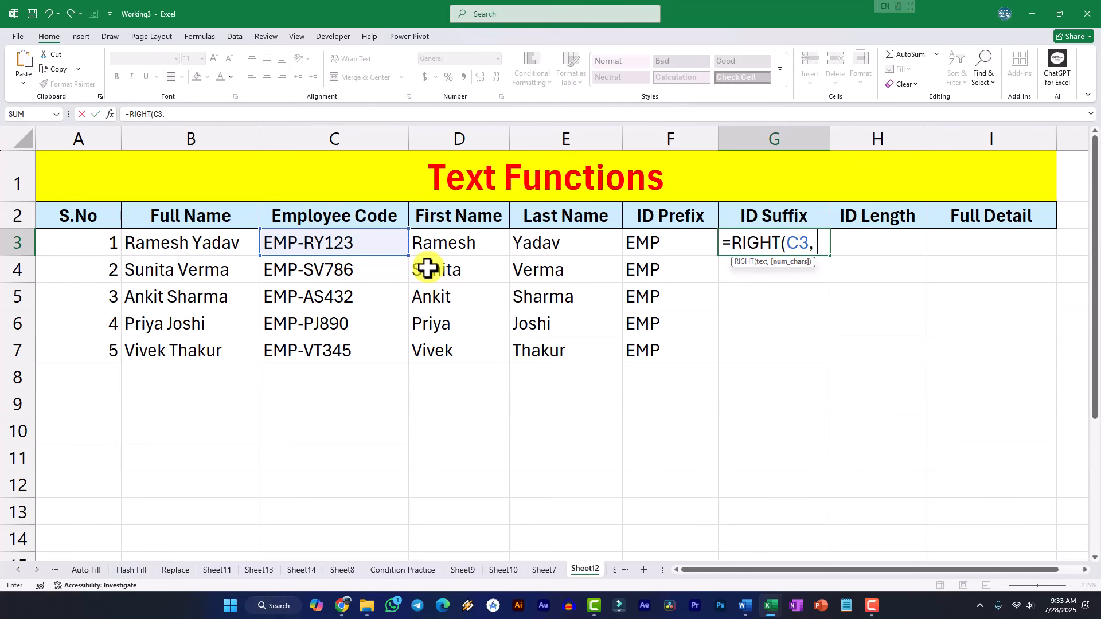
pyautogui.write(', 5)')
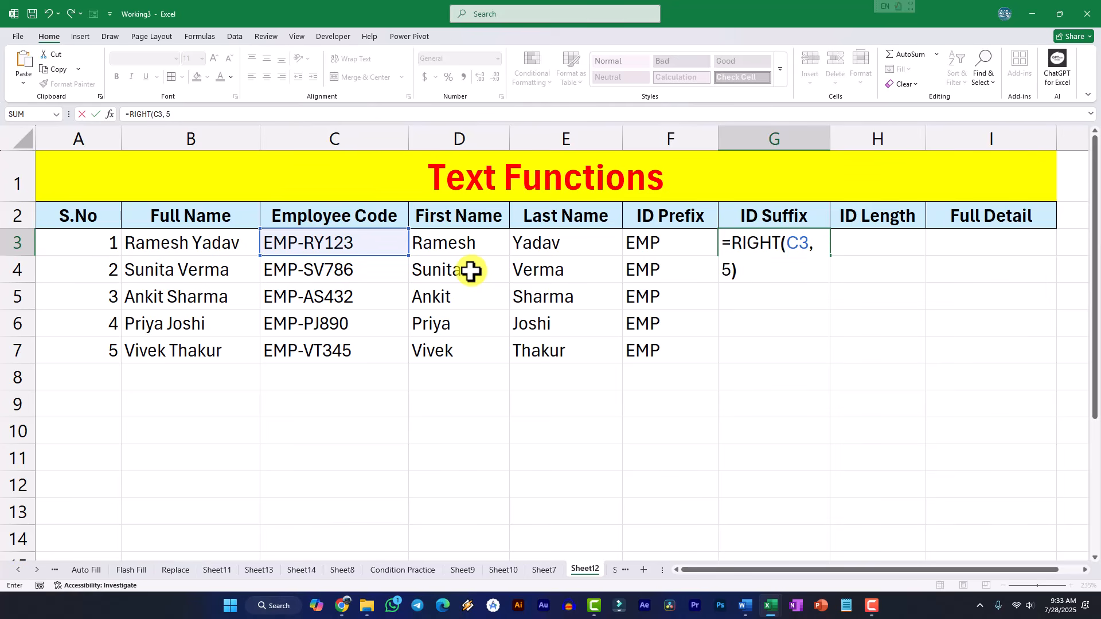
pyautogui.press('Return')
pyautogui.click(769, 245)
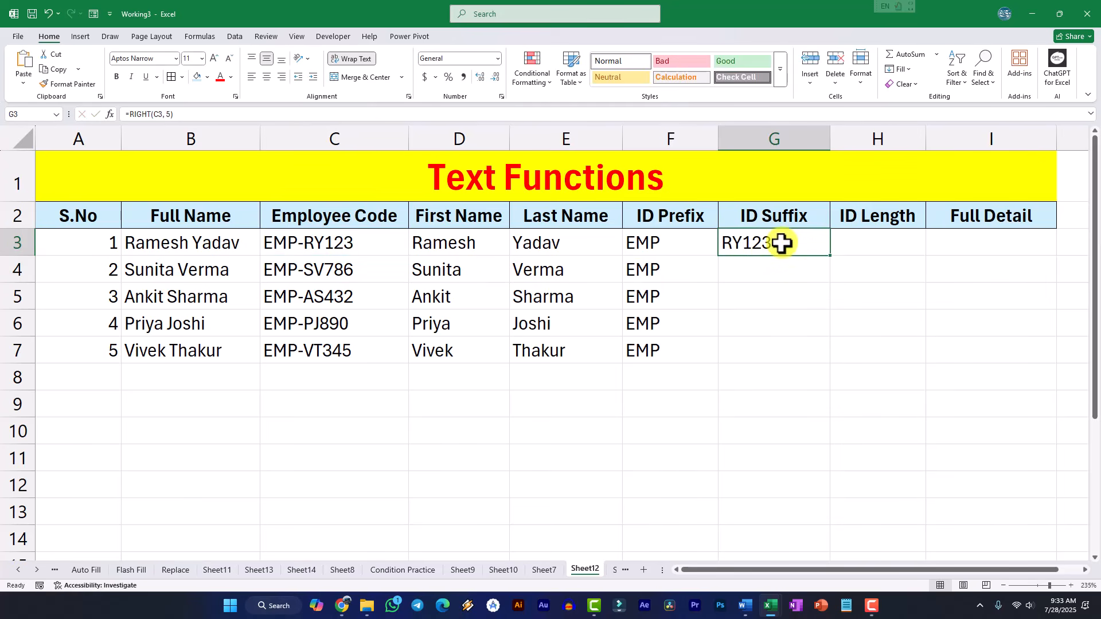
pyautogui.moveTo(829, 255); pyautogui.dragTo(826, 360)
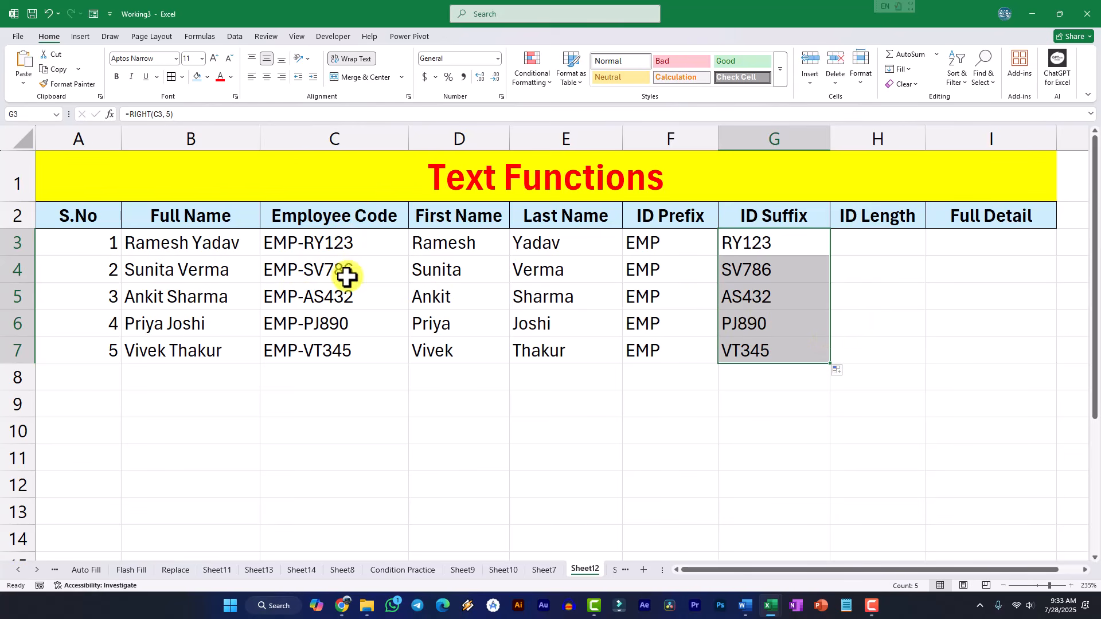
# Calculate the employee code's length with =LEN(C3) in H3 and fill the formula down through H7
pyautogui.click(863, 250)
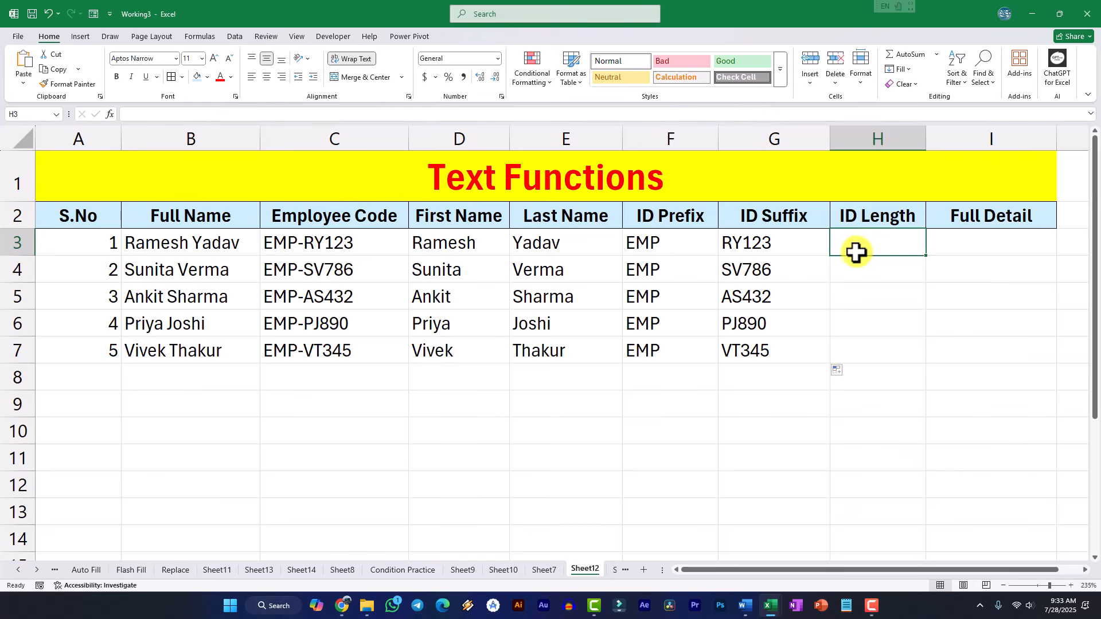
pyautogui.write('=LEN')
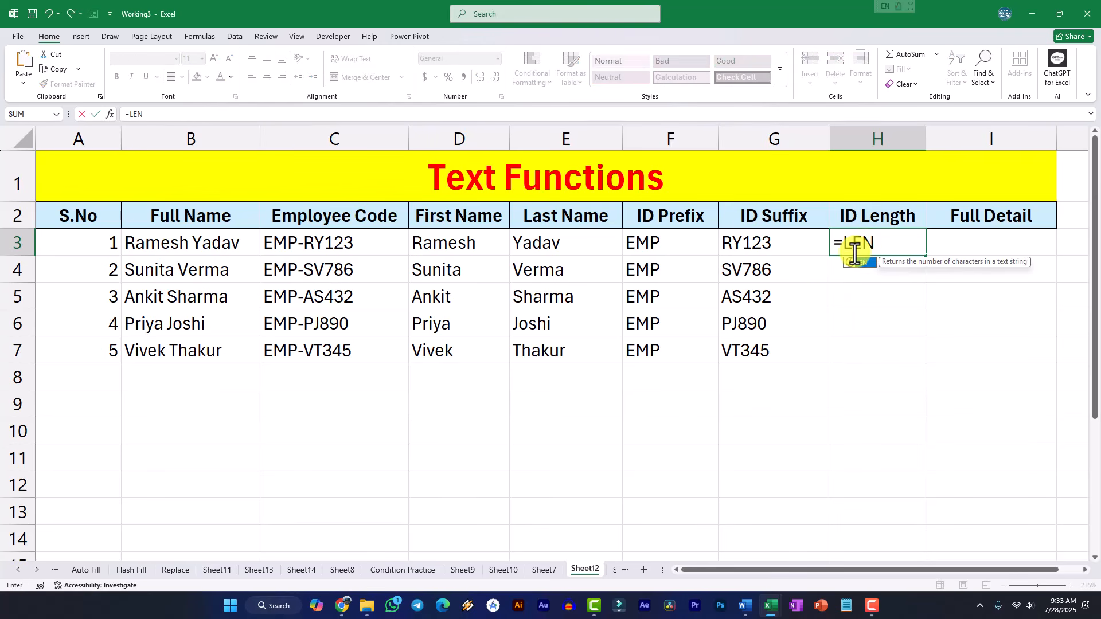
pyautogui.write('(')
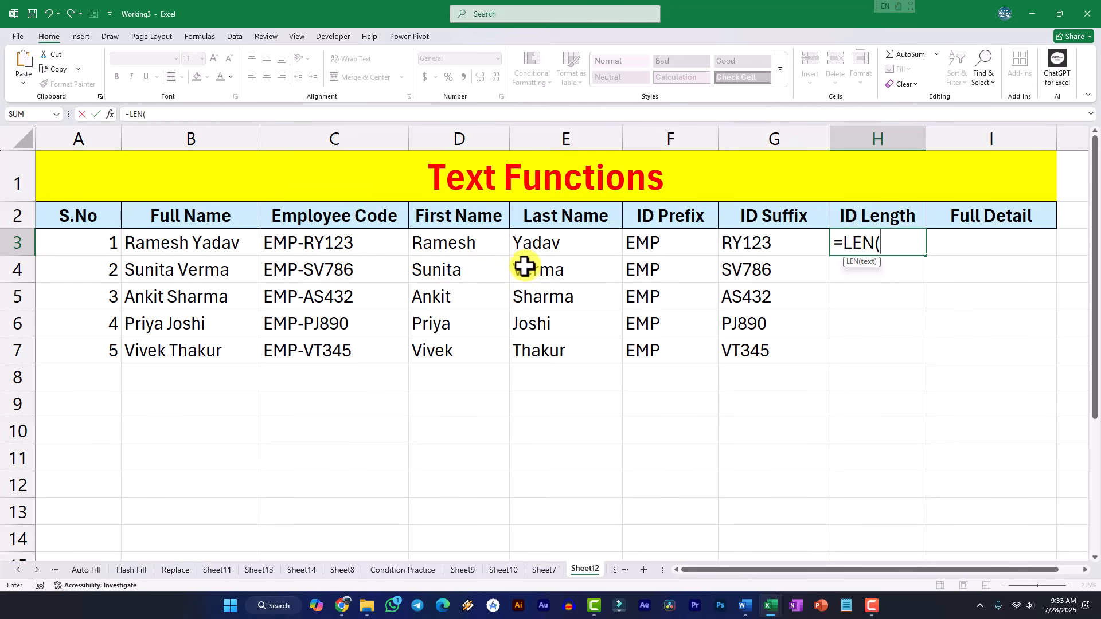
pyautogui.write('C3)')
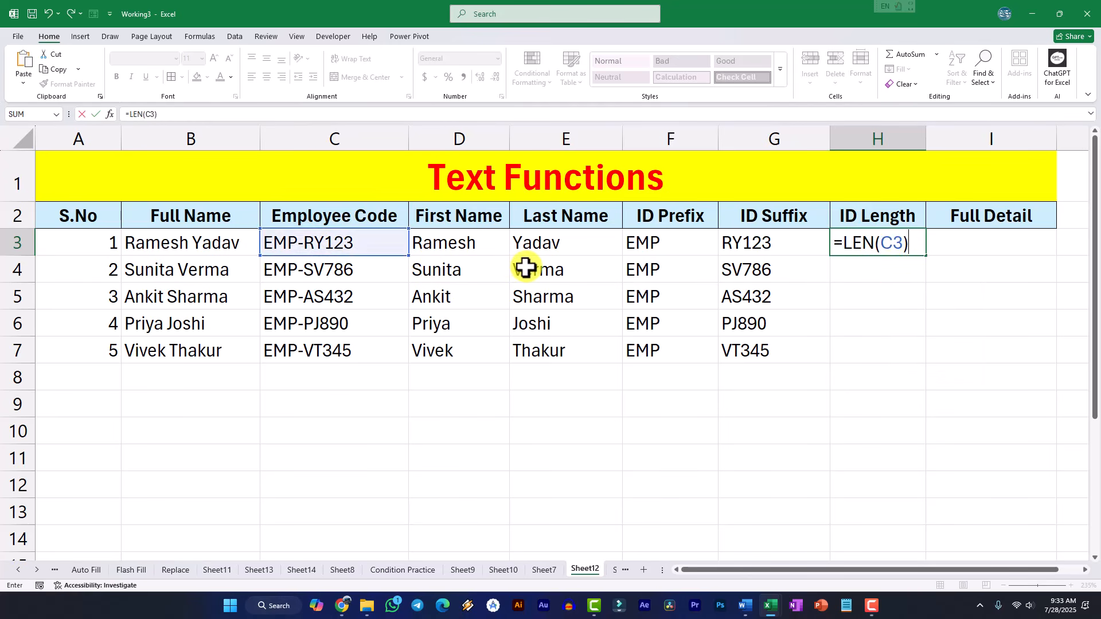
pyautogui.press('Return')
pyautogui.click(875, 242)
pyautogui.moveTo(925, 255); pyautogui.dragTo(914, 350)
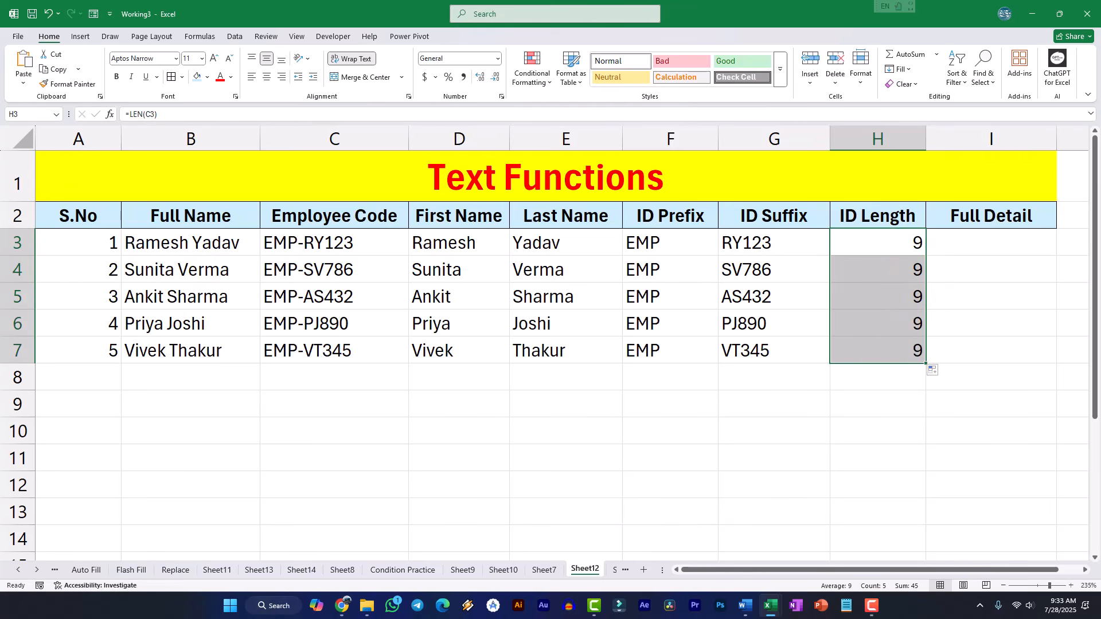
# Start a CONCATENATE formula in I3 with the text "EMPLOYEE ", the full name from B3 and the text " HAS CODE"
pyautogui.click(978, 246)
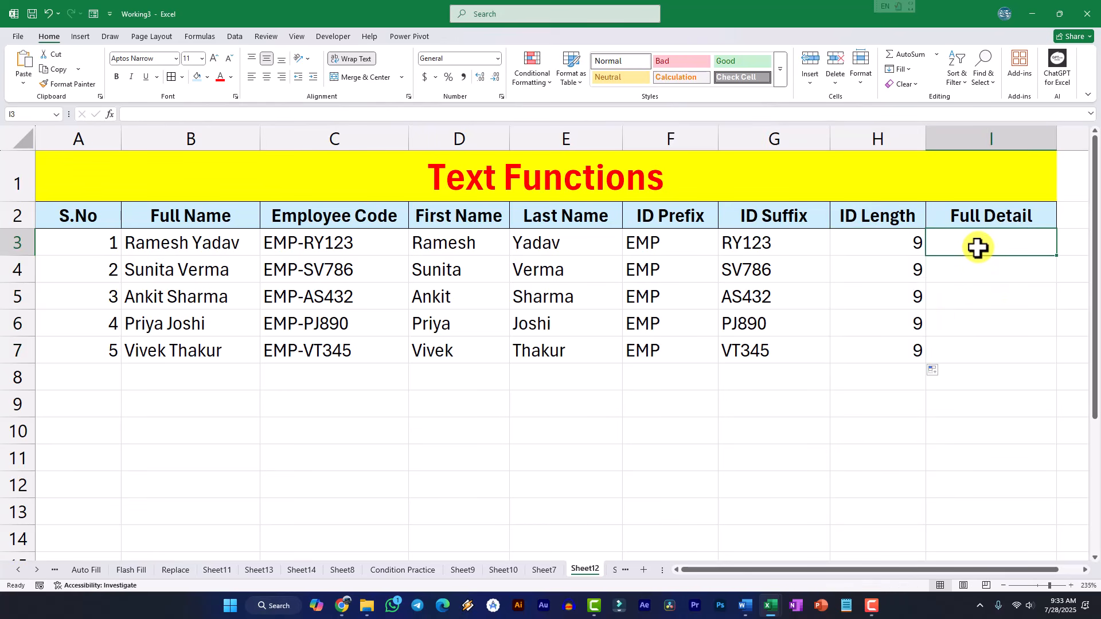
pyautogui.write('=CONCA')
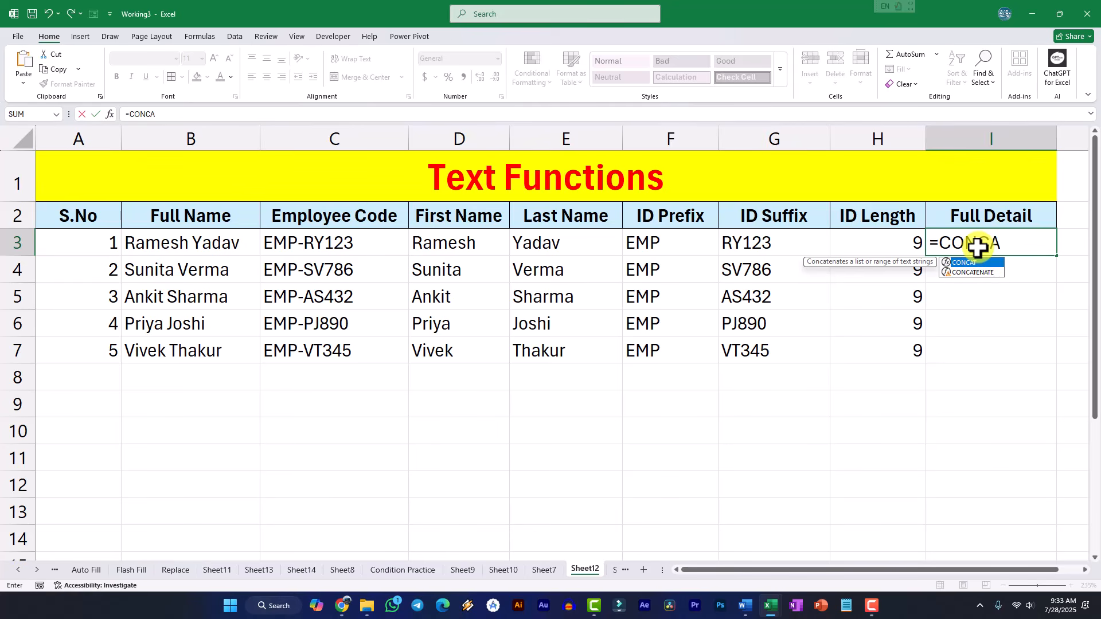
pyautogui.press('Down')
pyautogui.press('Tab')
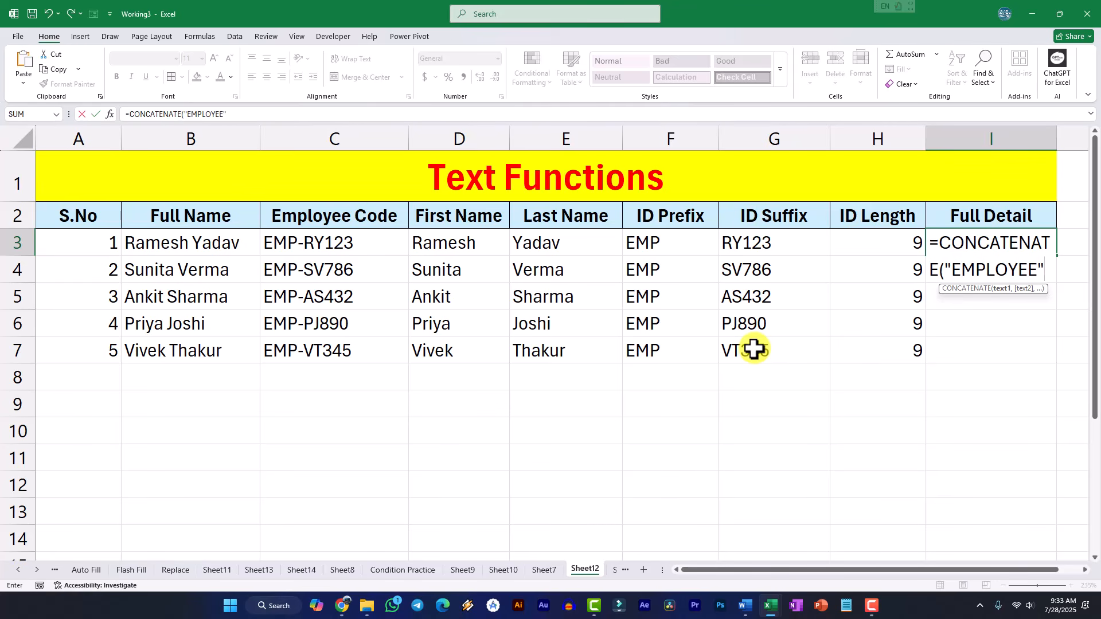
pyautogui.write(',')
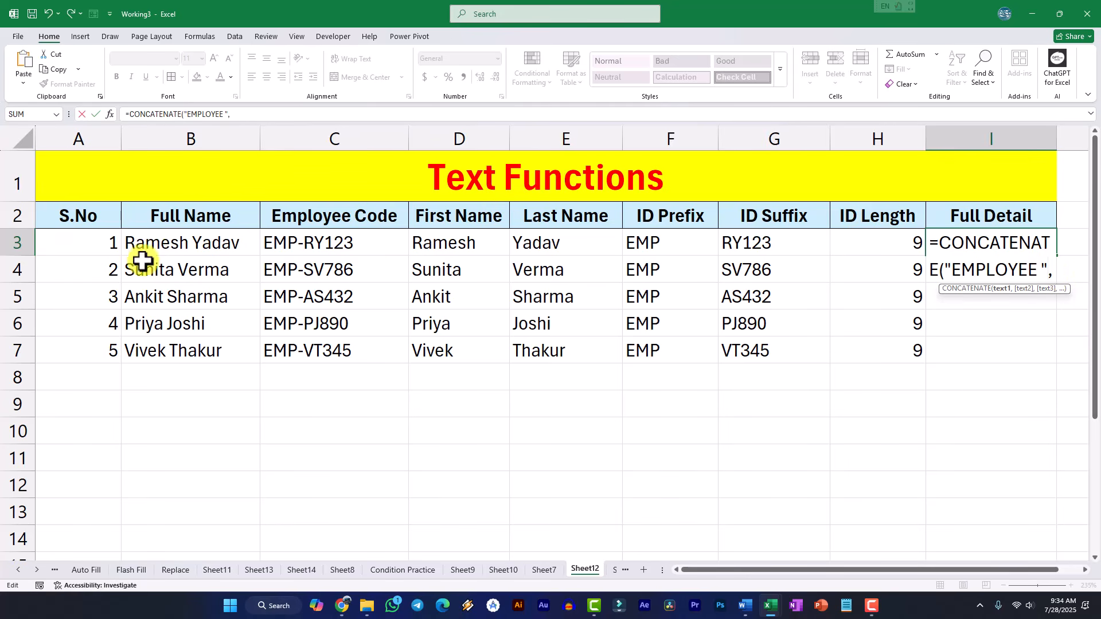
pyautogui.write('  B3')
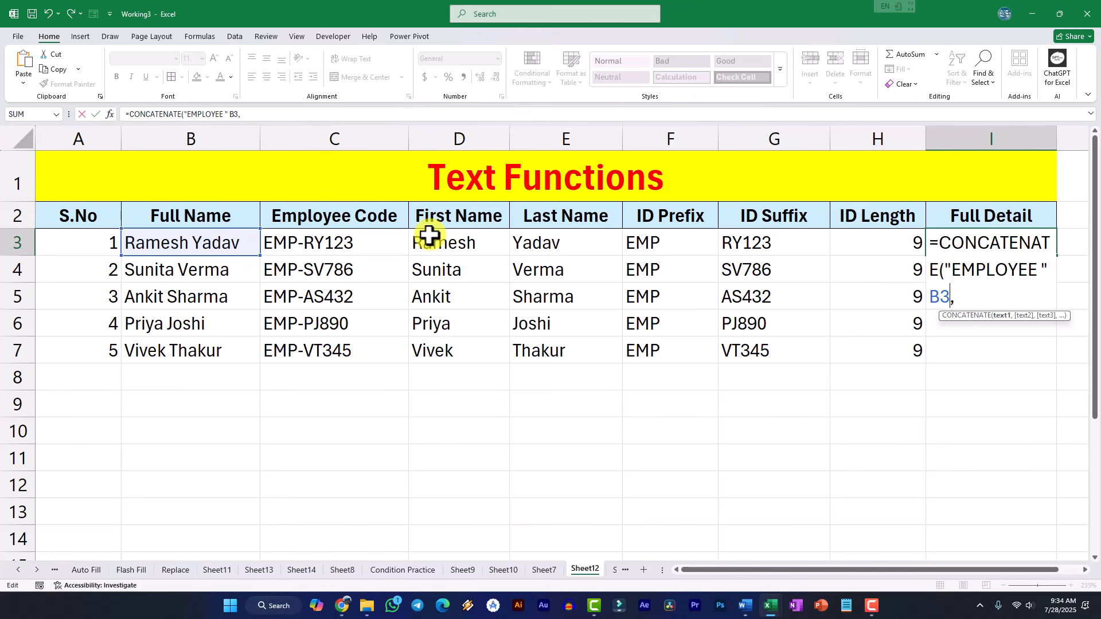
pyautogui.write(',')
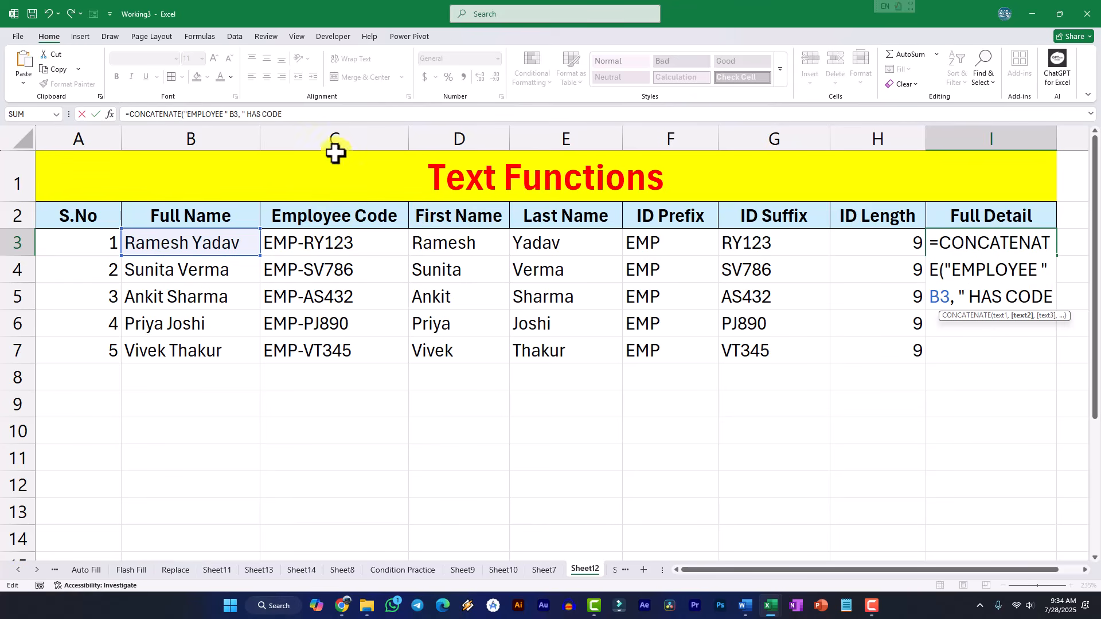
# Add C3 as the formula's last argument outside the quoted text, close the bracket and try to enter the formula
pyautogui.write(', C3')
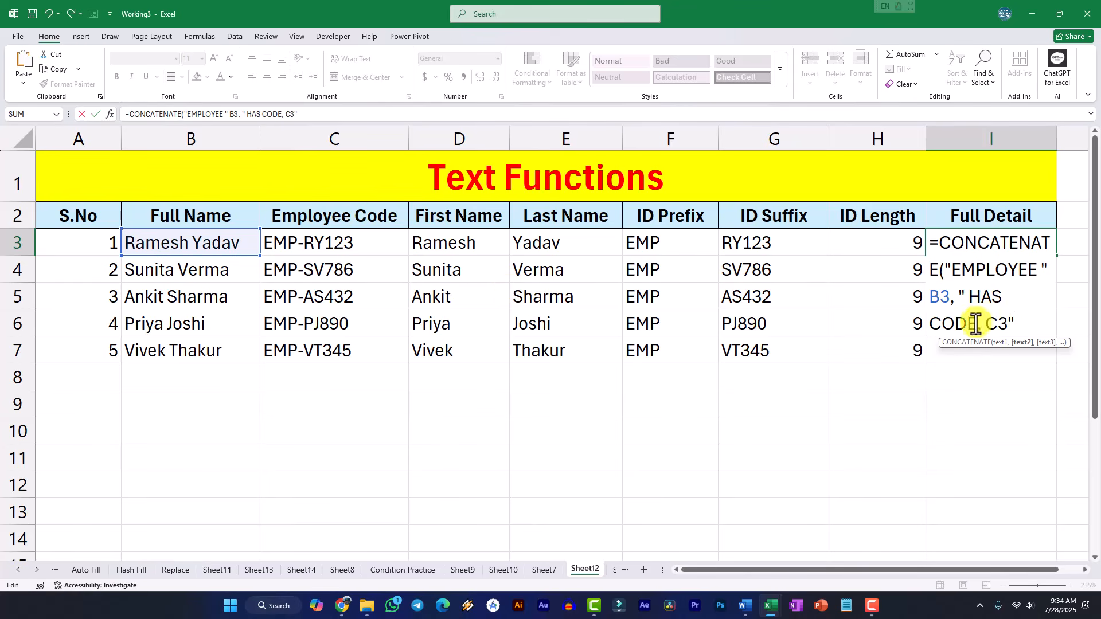
pyautogui.write('"')
pyautogui.click(1021, 331)
pyautogui.click(1021, 317)
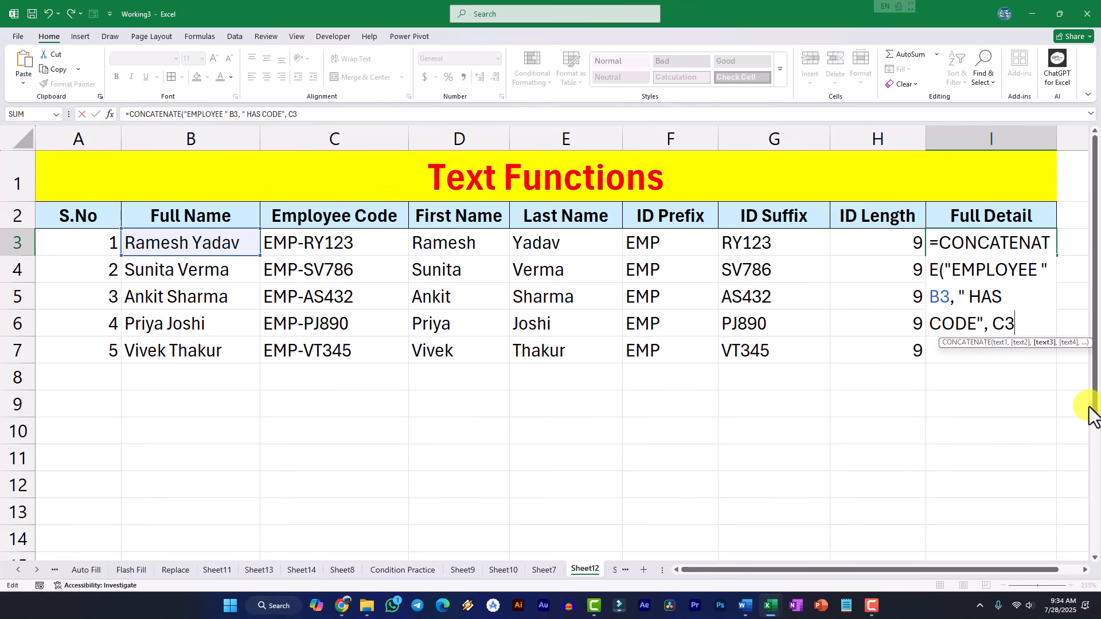
pyautogui.write(')')
pyautogui.press('Return')
pyautogui.press('Return')
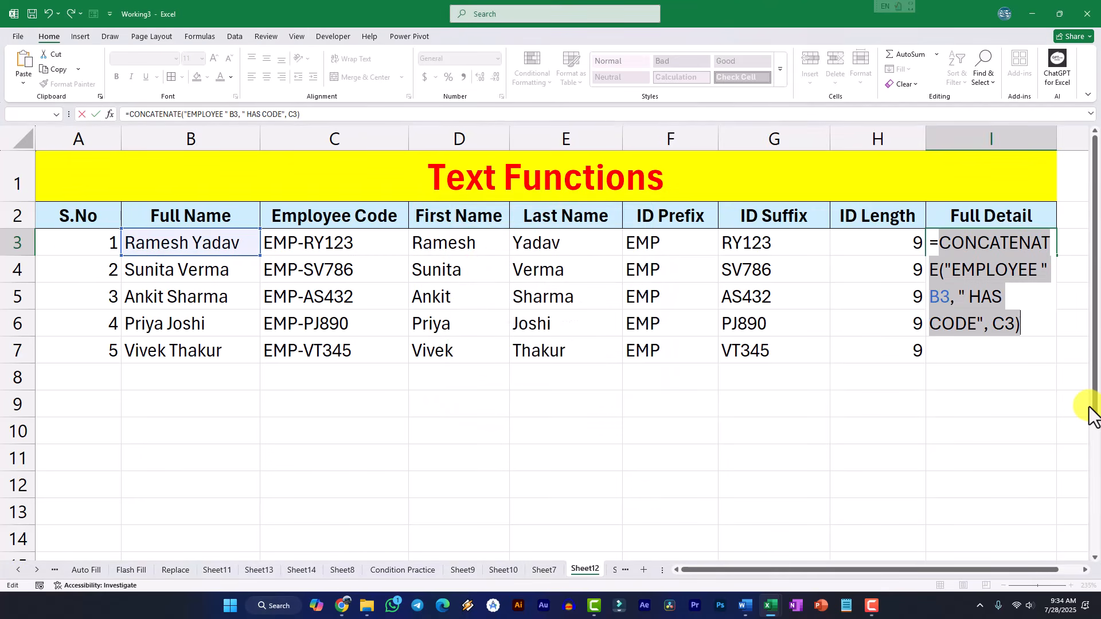
# Insert the missing comma between "EMPLOYEE " and B3 and enter =CONCATENATE("EMPLOYEE ", B3, " HAS CODE", C3) in I3
pyautogui.click(939, 326)
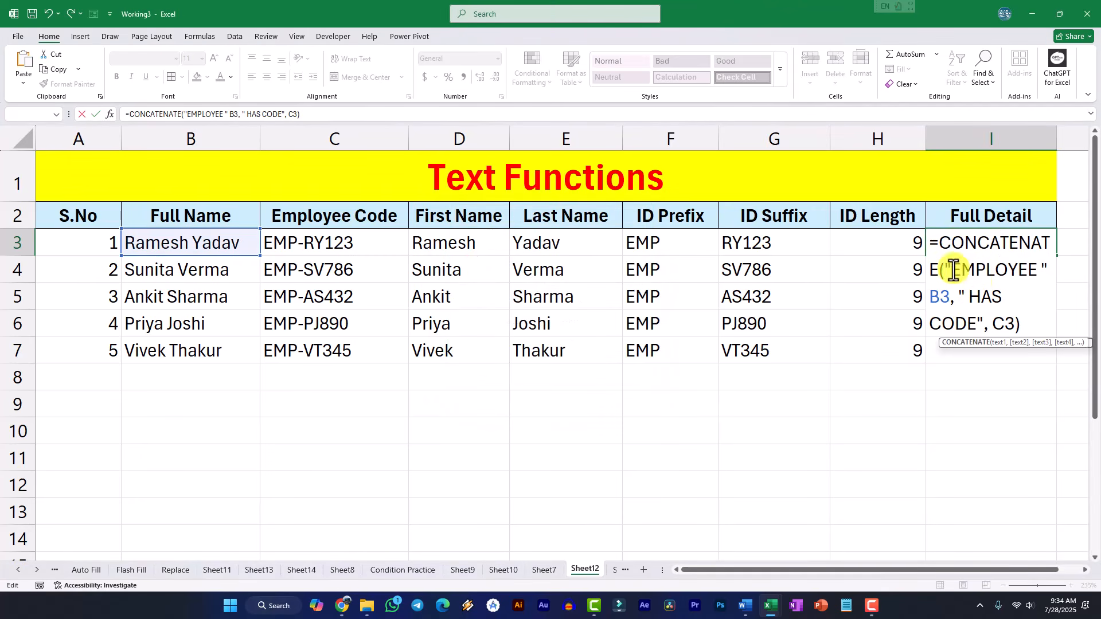
pyautogui.moveTo(945, 270); pyautogui.dragTo(1041, 272)
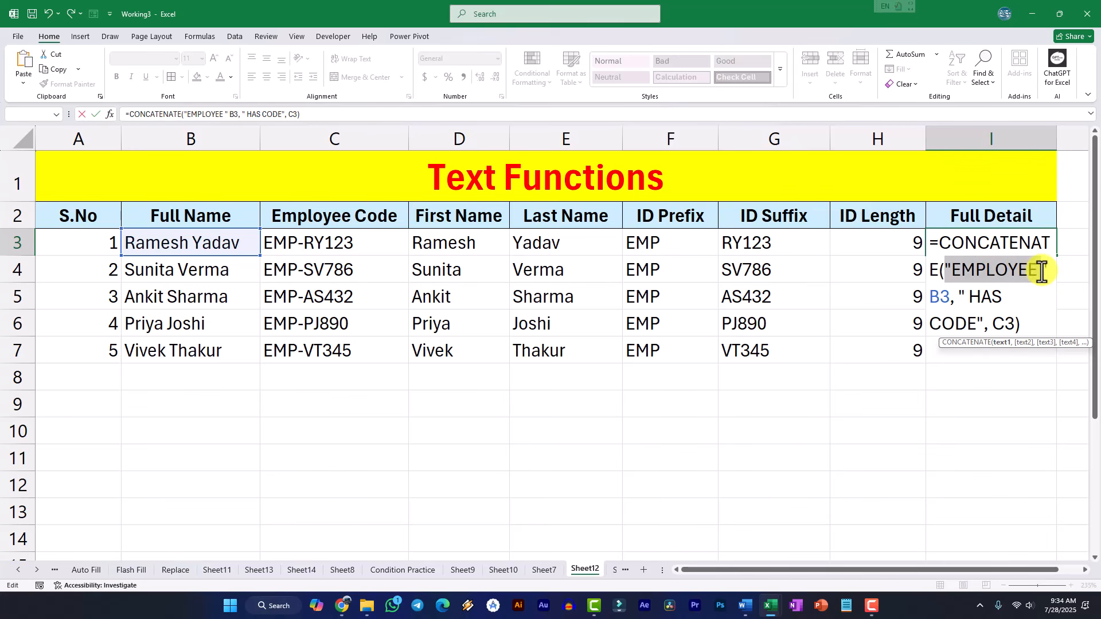
pyautogui.click(1048, 272)
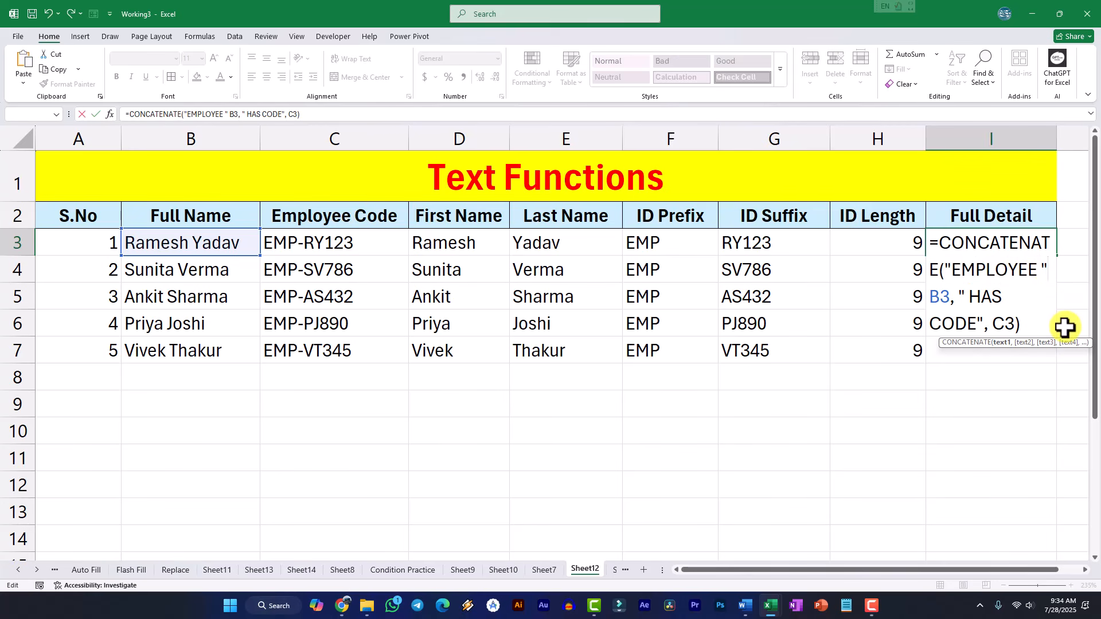
pyautogui.write(',')
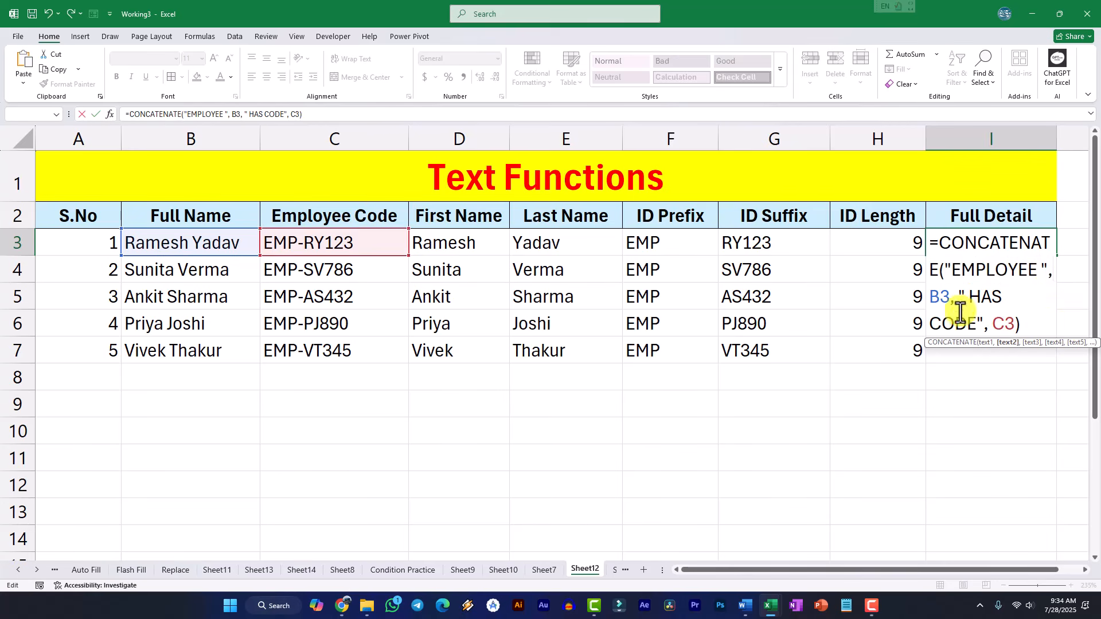
pyautogui.click(942, 296)
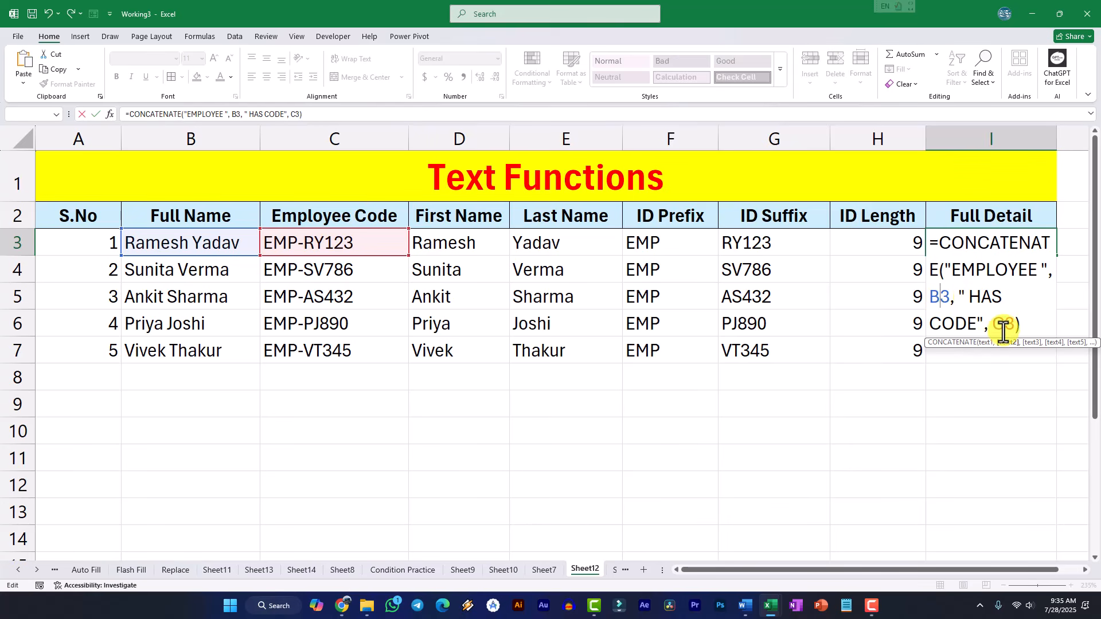
pyautogui.write('.')
pyautogui.press('Return')
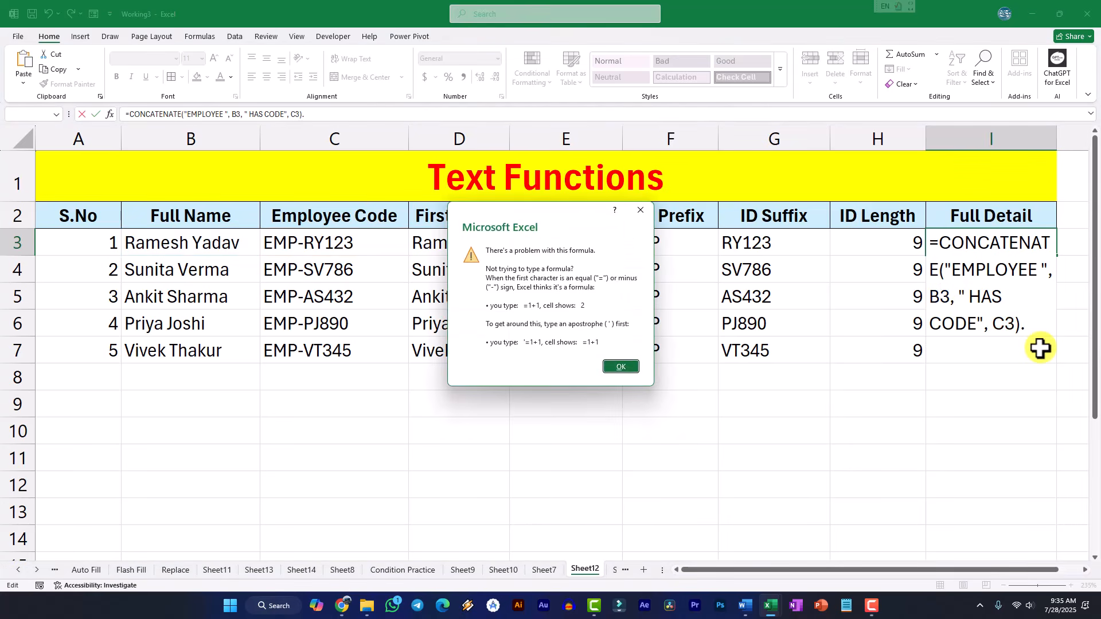
pyautogui.press('Return')
pyautogui.press('Return')
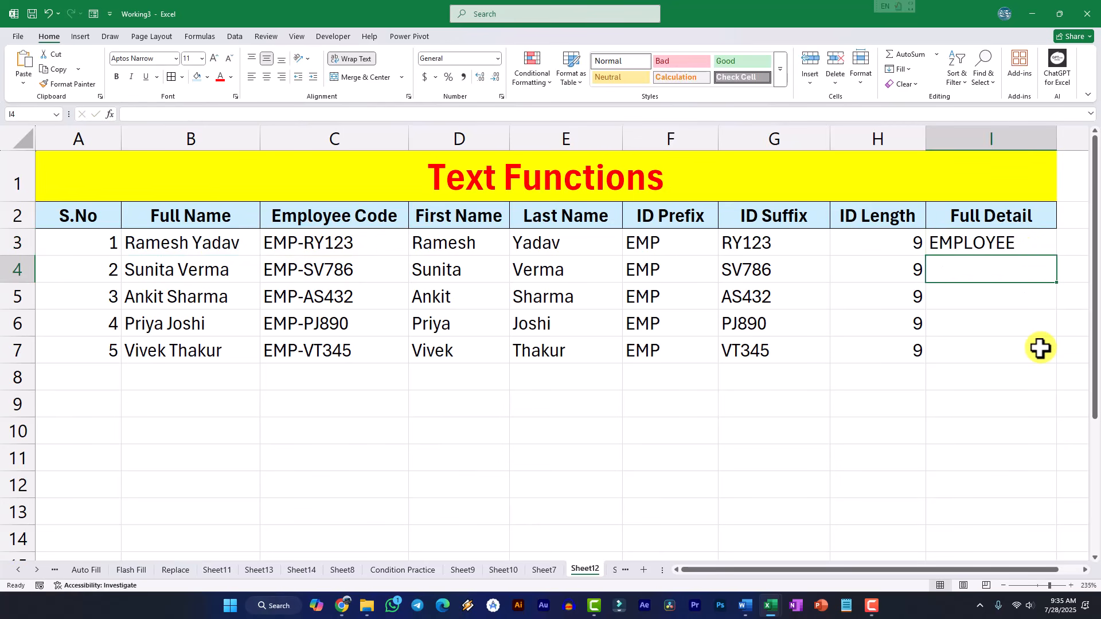
# Recheck the formula in I3 and auto-fit the Full Detail column to its contents
pyautogui.doubleClick(1018, 242)
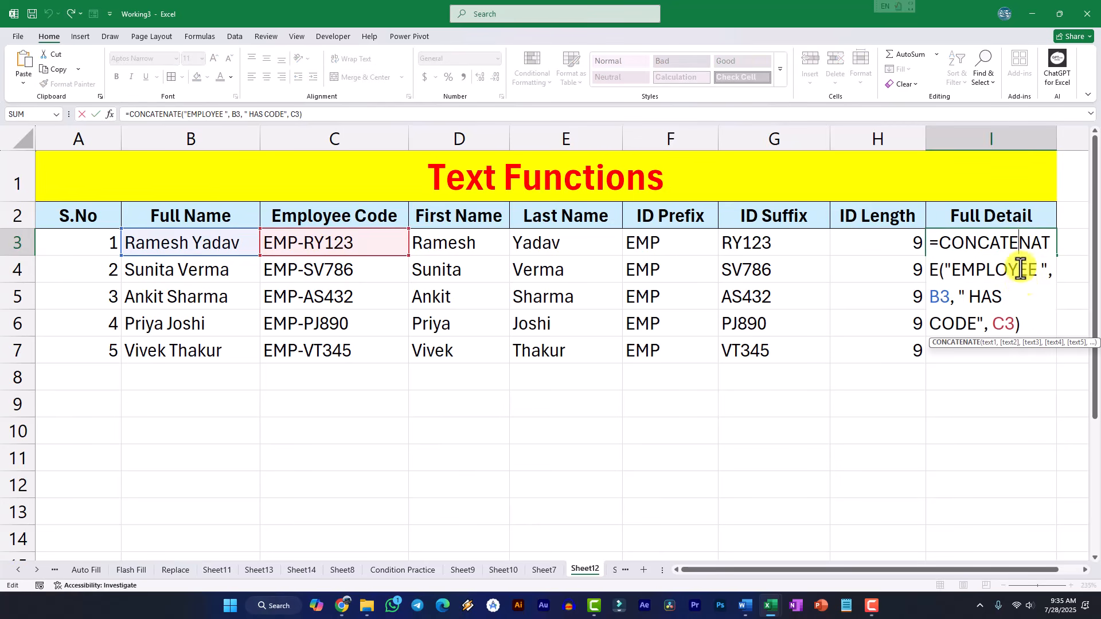
pyautogui.press('Return')
pyautogui.doubleClick(1053, 130)
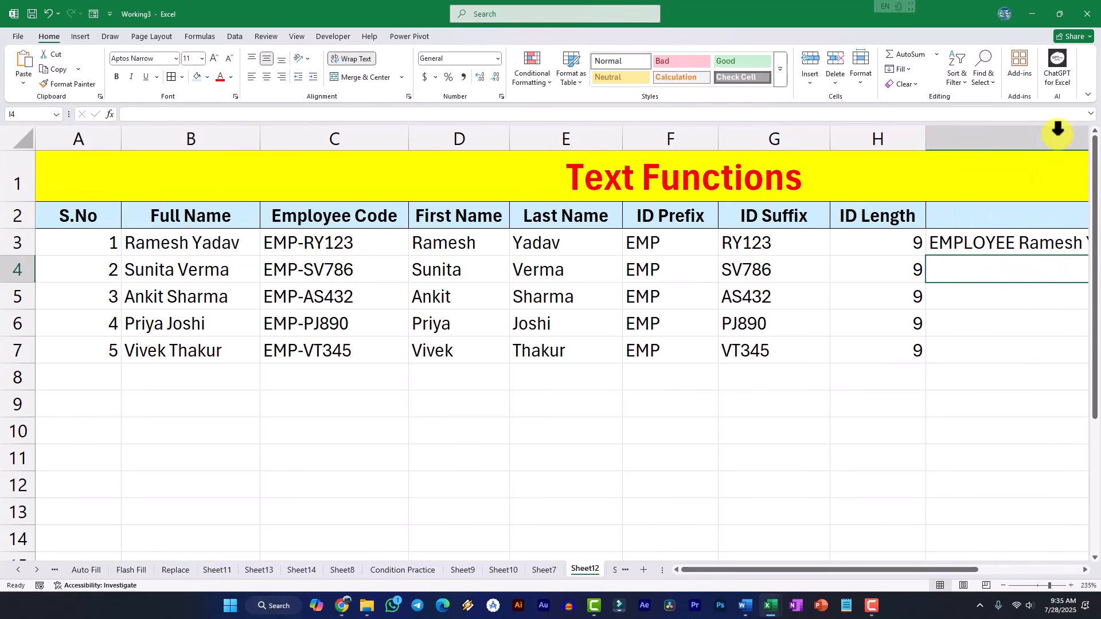
pyautogui.moveTo(910, 573); pyautogui.dragTo(969, 564)
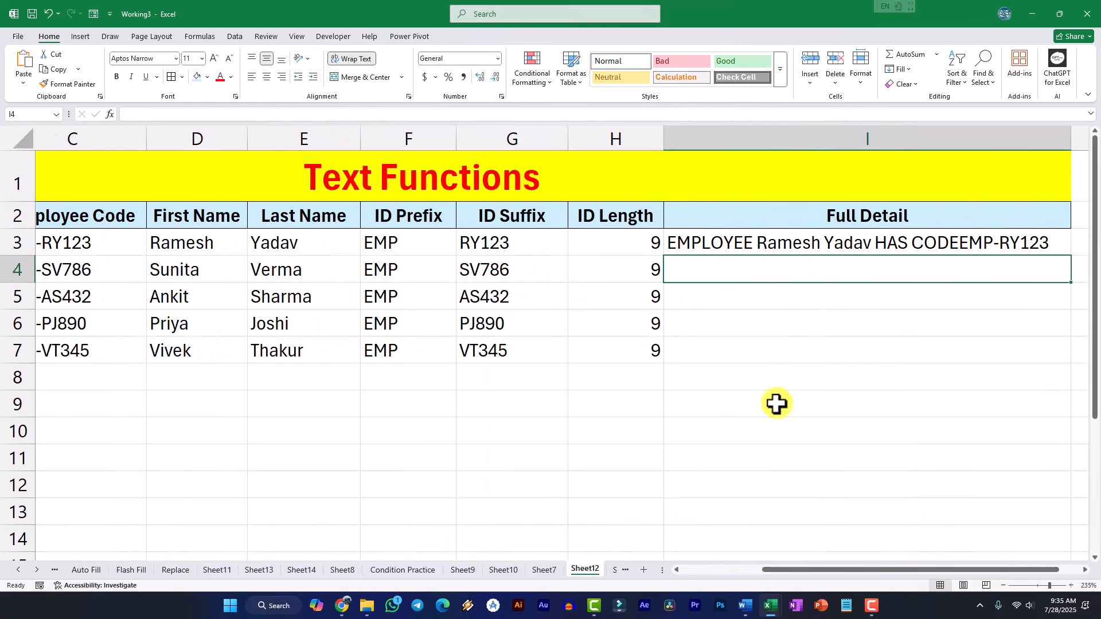
pyautogui.scroll(-2, 735, 353)
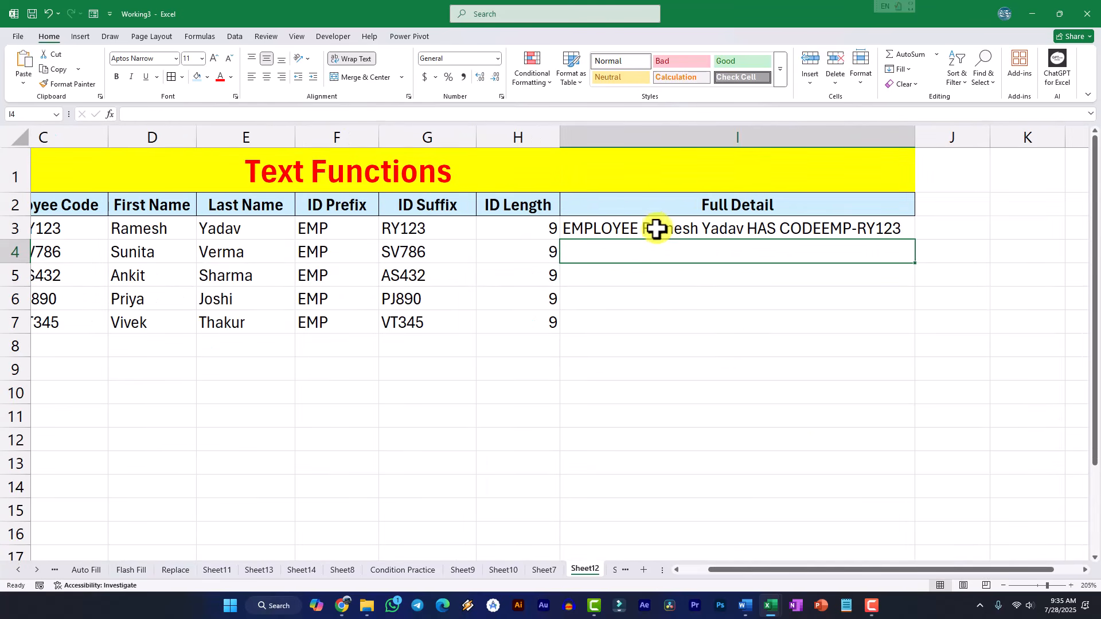
# Add a trailing space inside the " HAS CODE " text of the CONCATENATE formula in I3
pyautogui.press('Up')
pyautogui.press('Left')
pyautogui.press('Right')
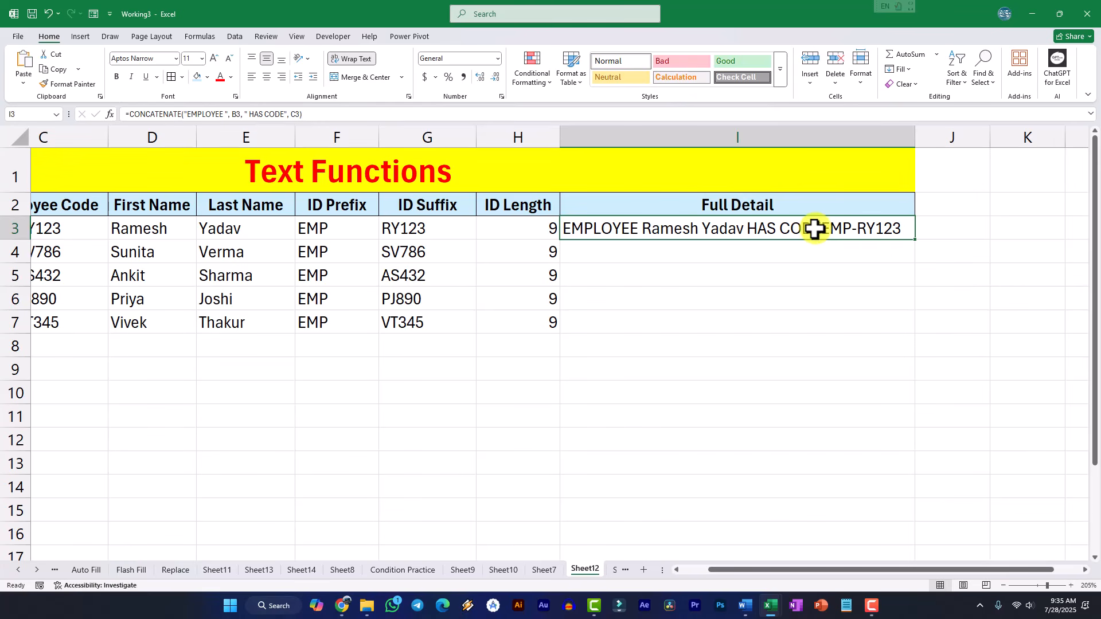
pyautogui.doubleClick(795, 228)
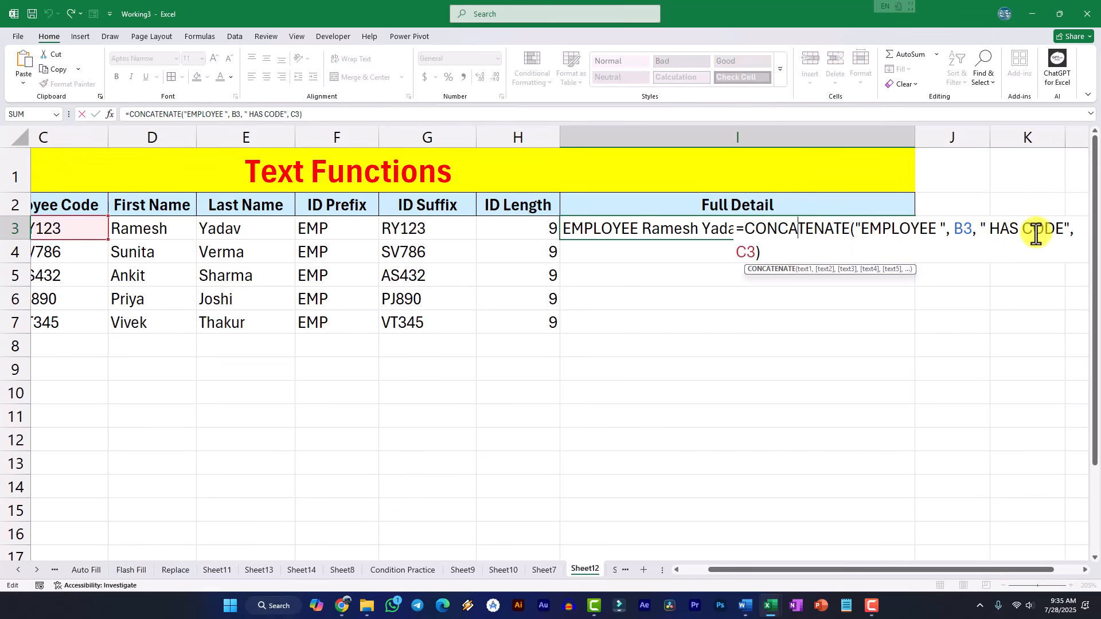
pyautogui.click(1066, 229)
pyautogui.press('Return')
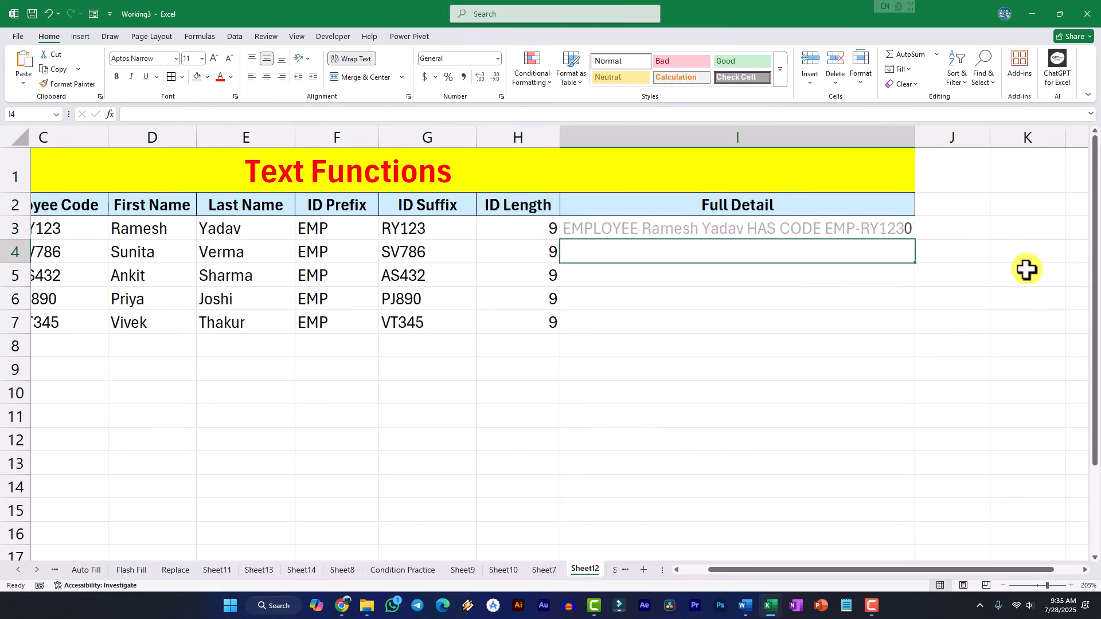
# Fill the Full Detail formula from I3 down through I7
pyautogui.click(809, 222)
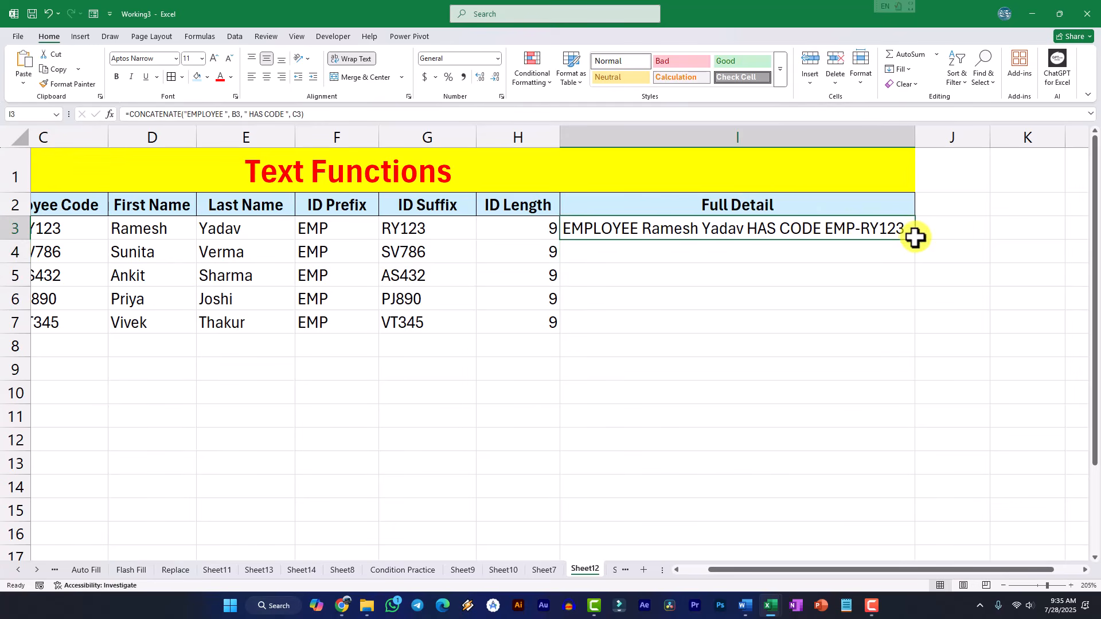
pyautogui.hotkey('ctrl', 'z')
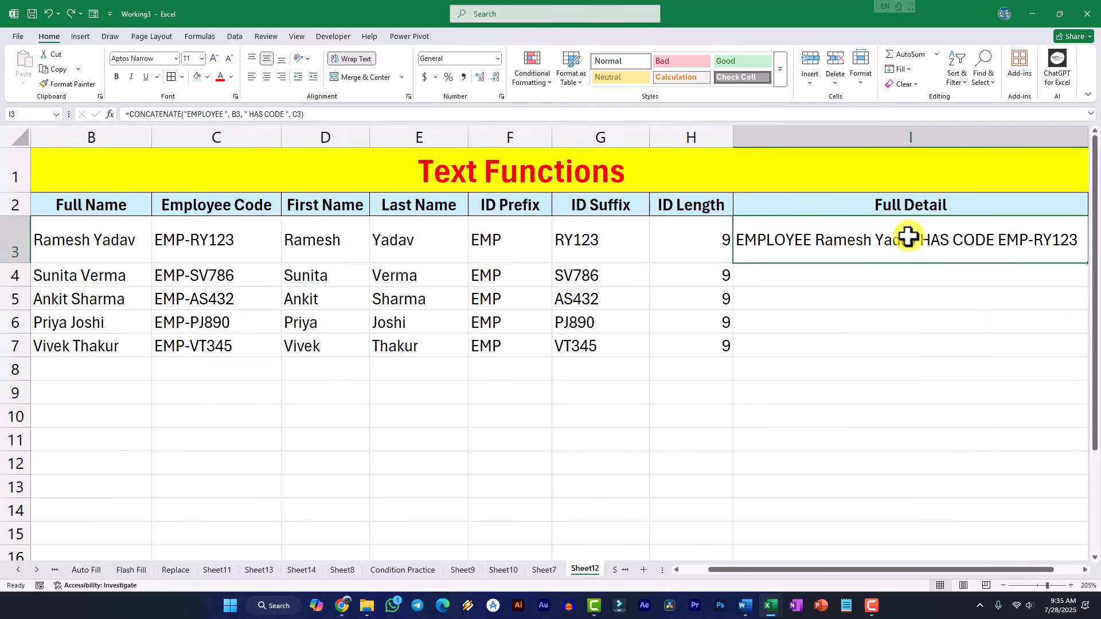
pyautogui.moveTo(1086, 263); pyautogui.dragTo(1077, 356)
pyautogui.scroll(-3, 811, 331)
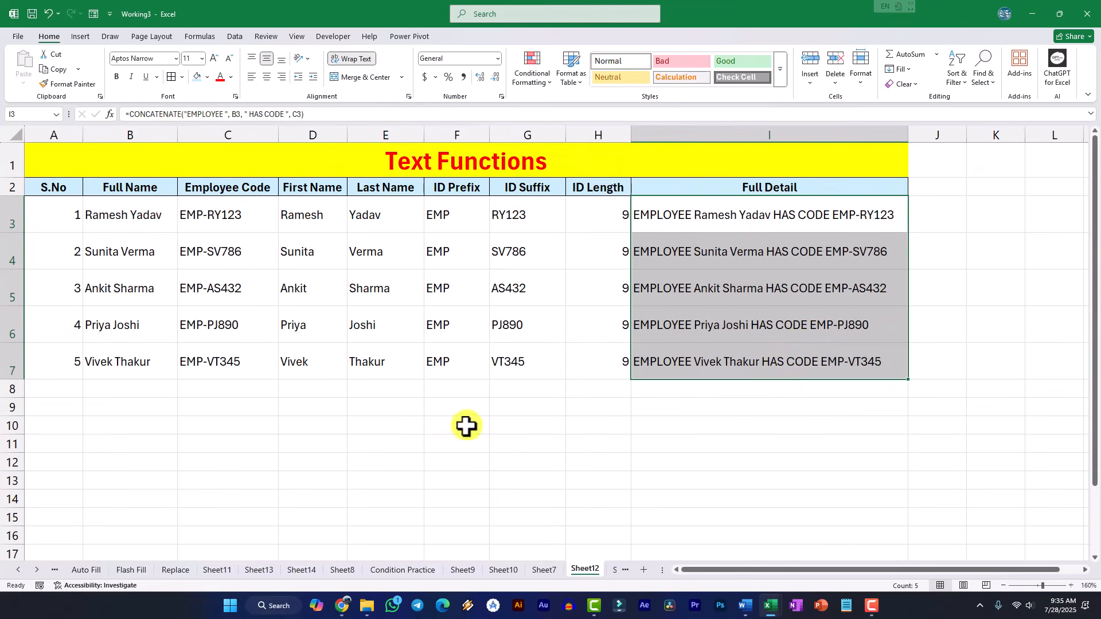
# Compare the full names and employee codes with the combined text in the Full Detail column
pyautogui.moveTo(83, 224); pyautogui.dragTo(152, 358)
pyautogui.click(195, 321)
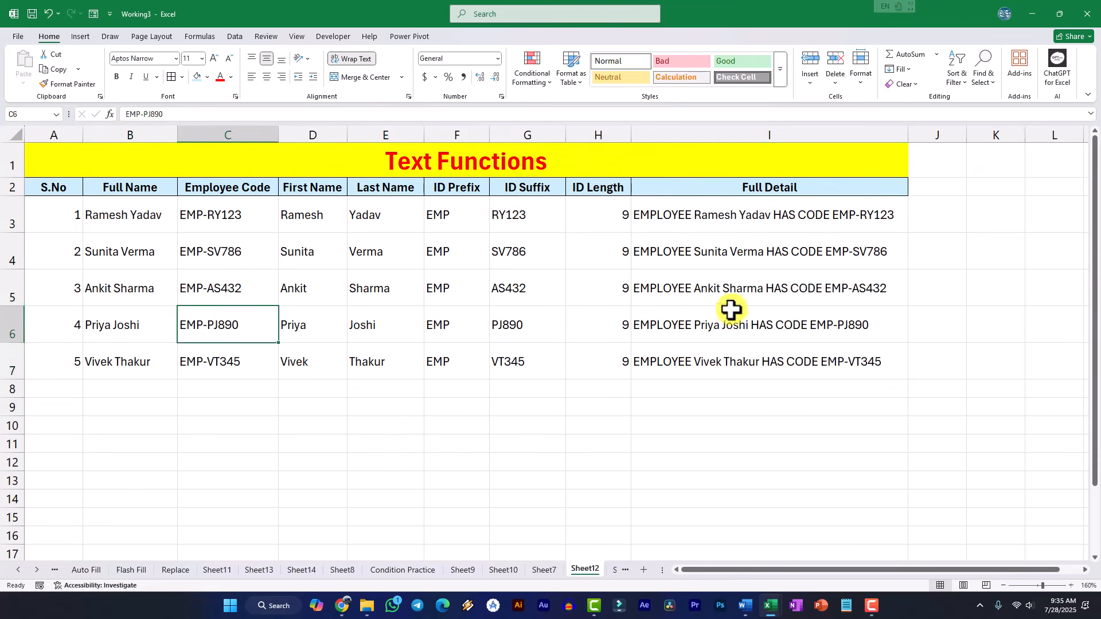
pyautogui.moveTo(748, 225); pyautogui.dragTo(761, 354)
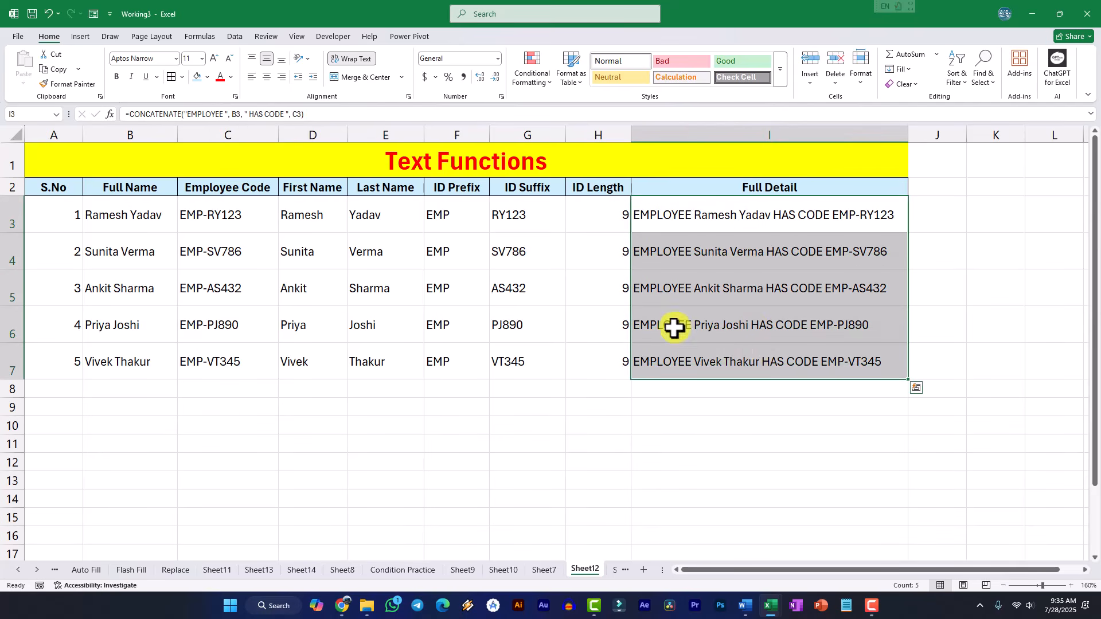
pyautogui.click(462, 279)
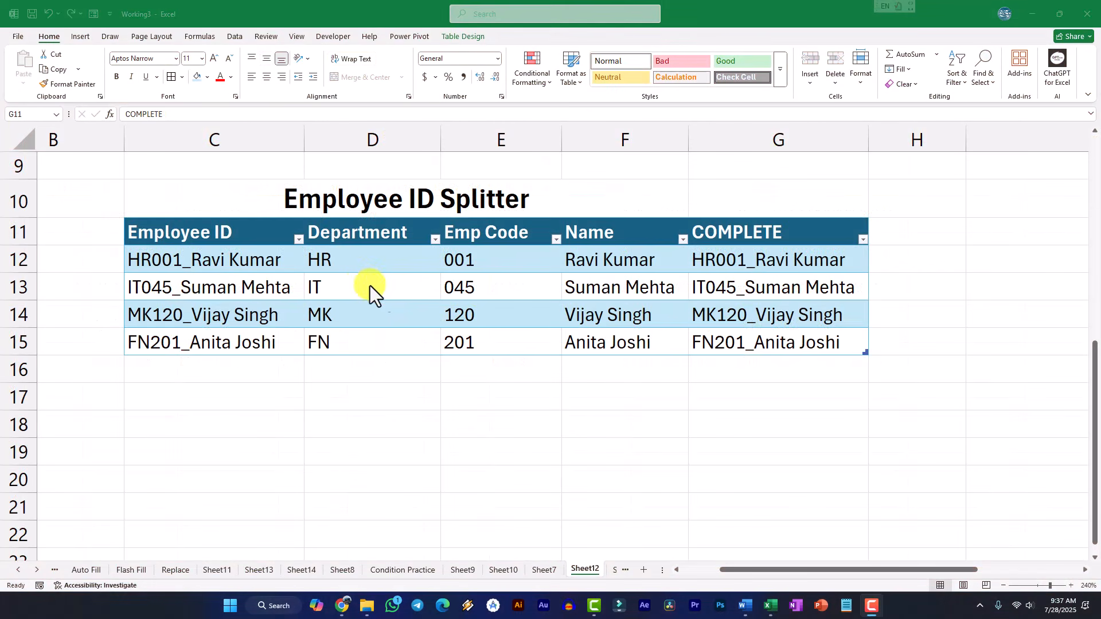
# Merge and center the Employee ID Splitter title across C10:G10 above the table
pyautogui.click(711, 201)
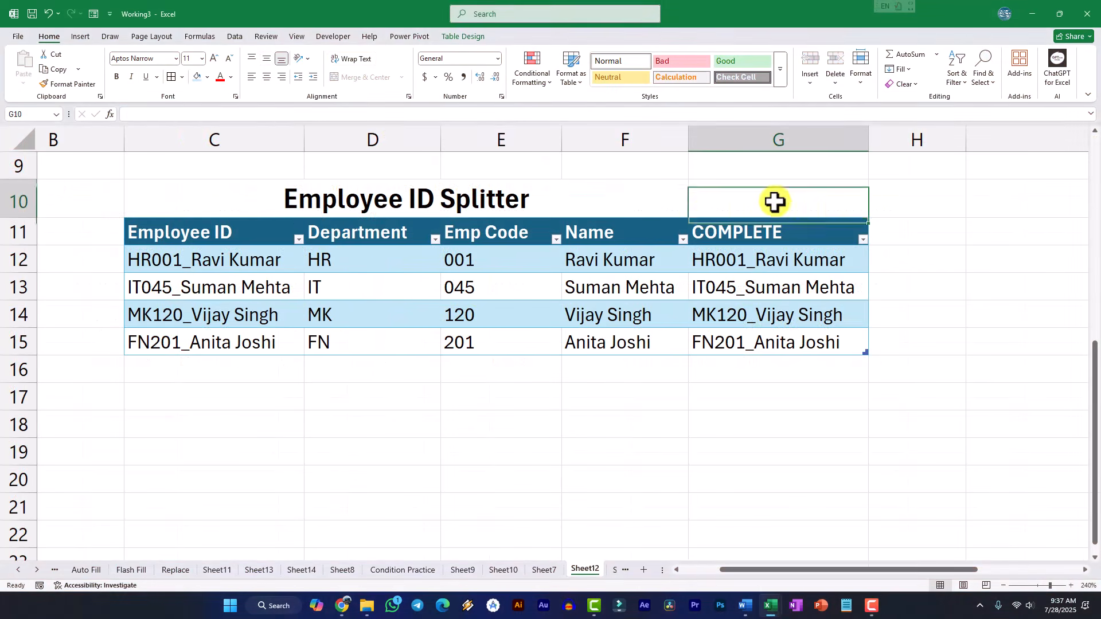
pyautogui.moveTo(799, 201); pyautogui.dragTo(218, 200)
pyautogui.click(356, 77)
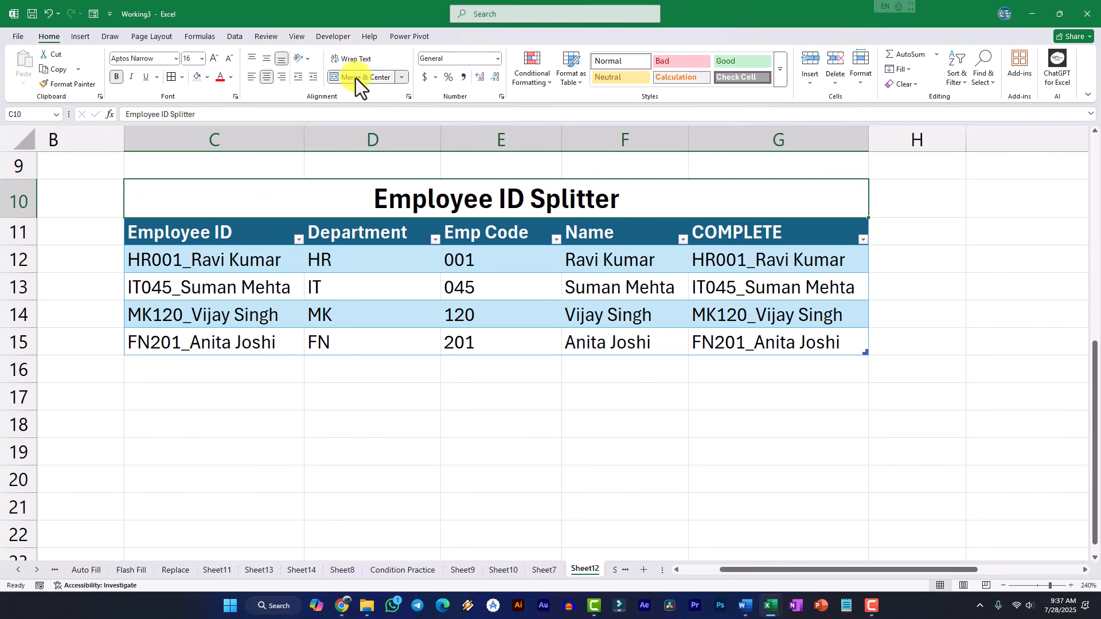
pyautogui.click(666, 388)
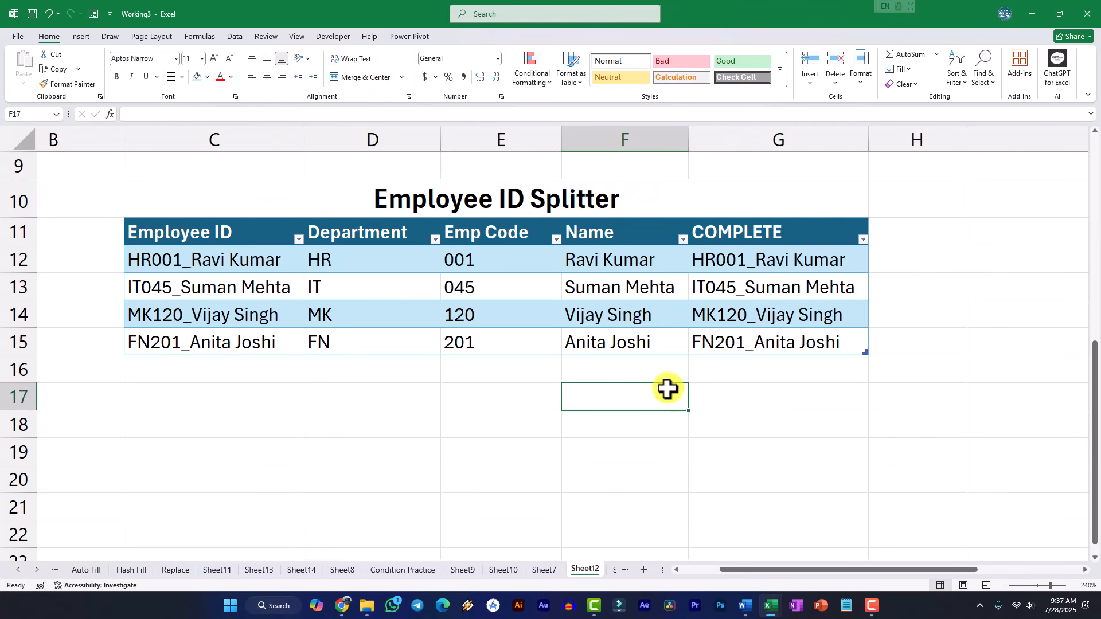
pyautogui.click(557, 311)
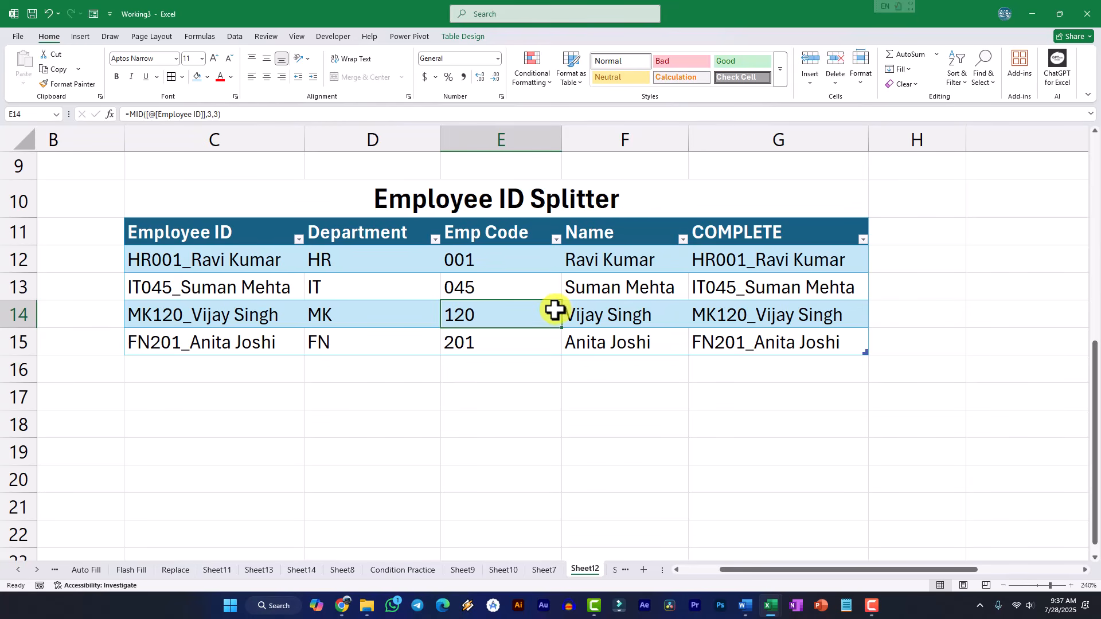